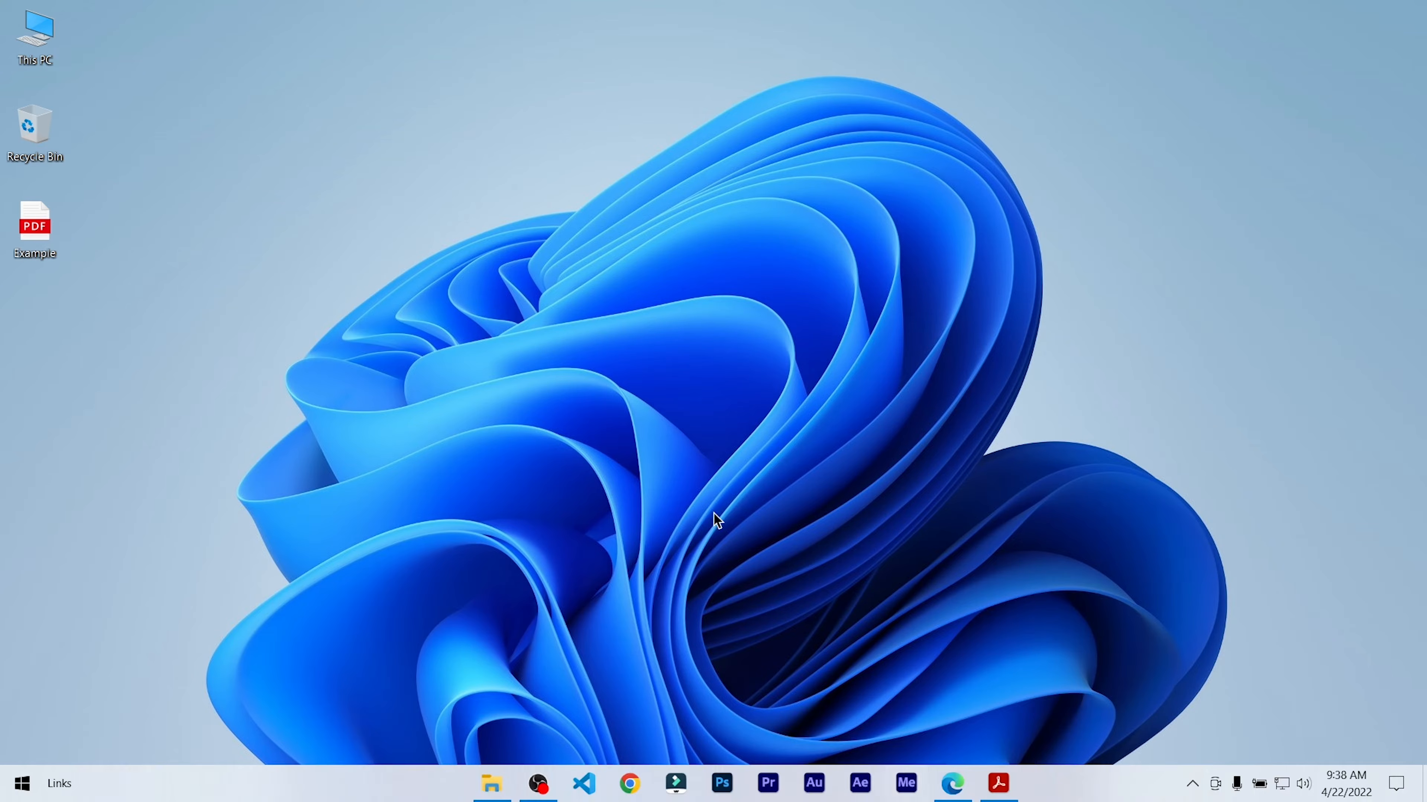
# Step: Switch to Microsoft Edge and look over the unfilled questions in Example.pdf
pyautogui.click(966, 790)
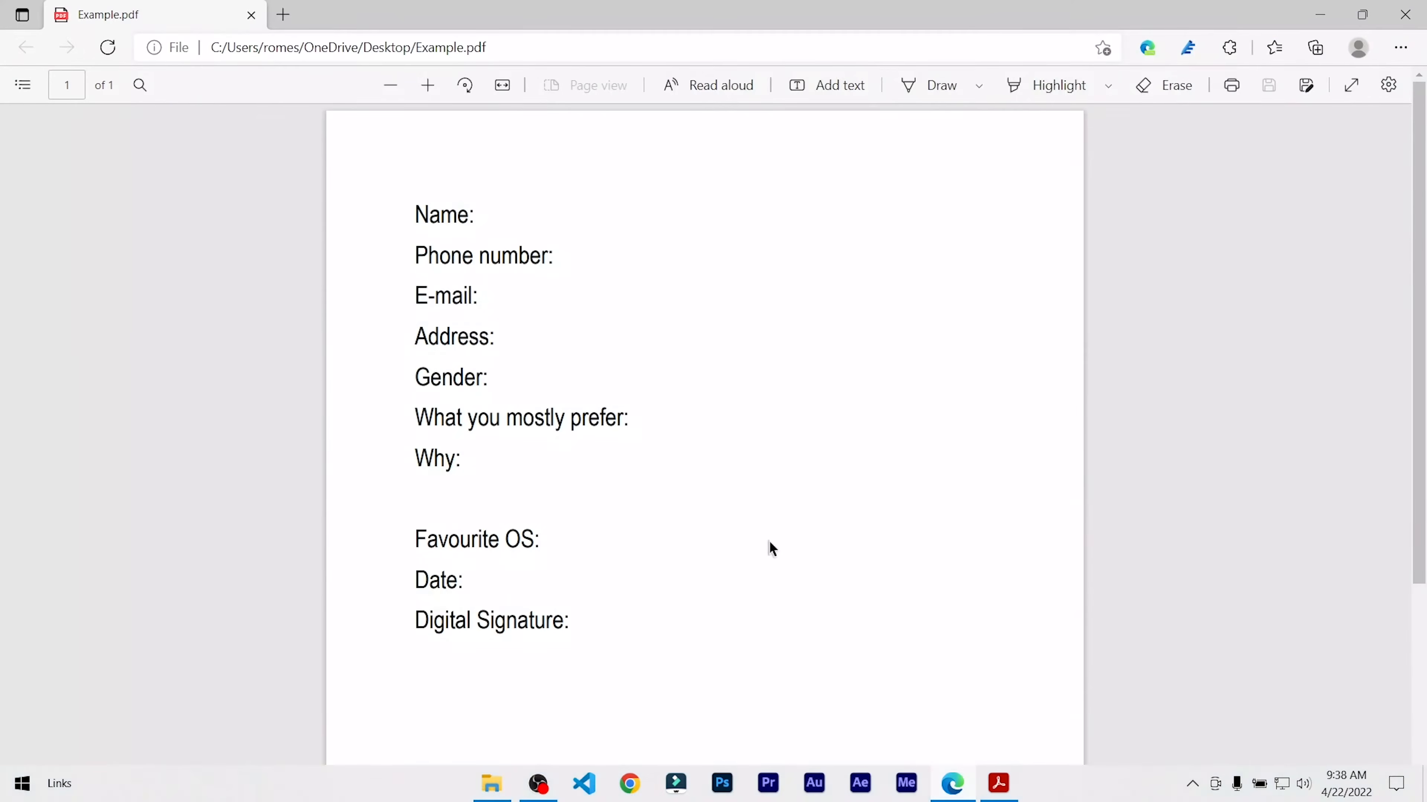
pyautogui.scroll(-3, 528, 414)
pyautogui.scroll(3, 536, 416)
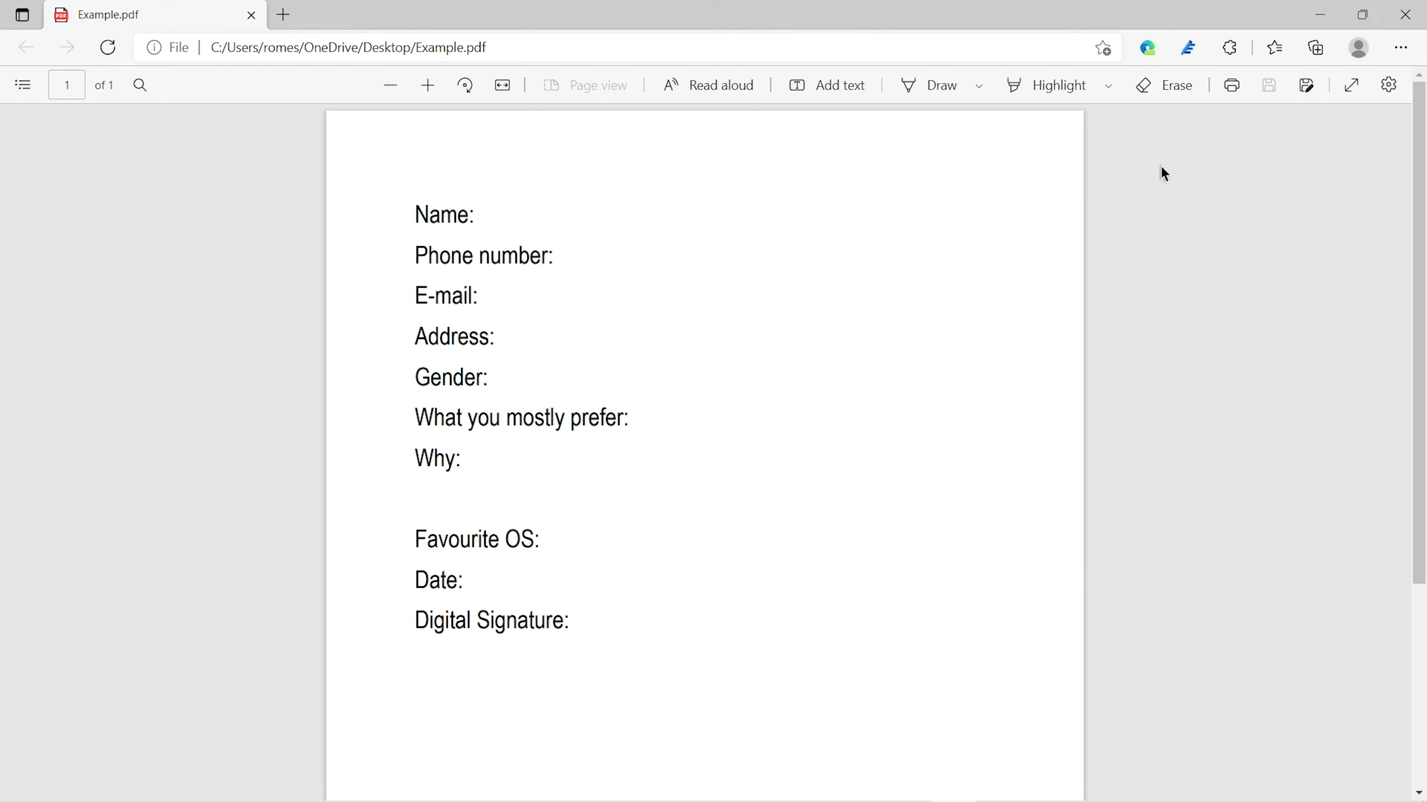
pyautogui.click(1307, 9)
pyautogui.rightClick(531, 27)
pyautogui.click(604, 79)
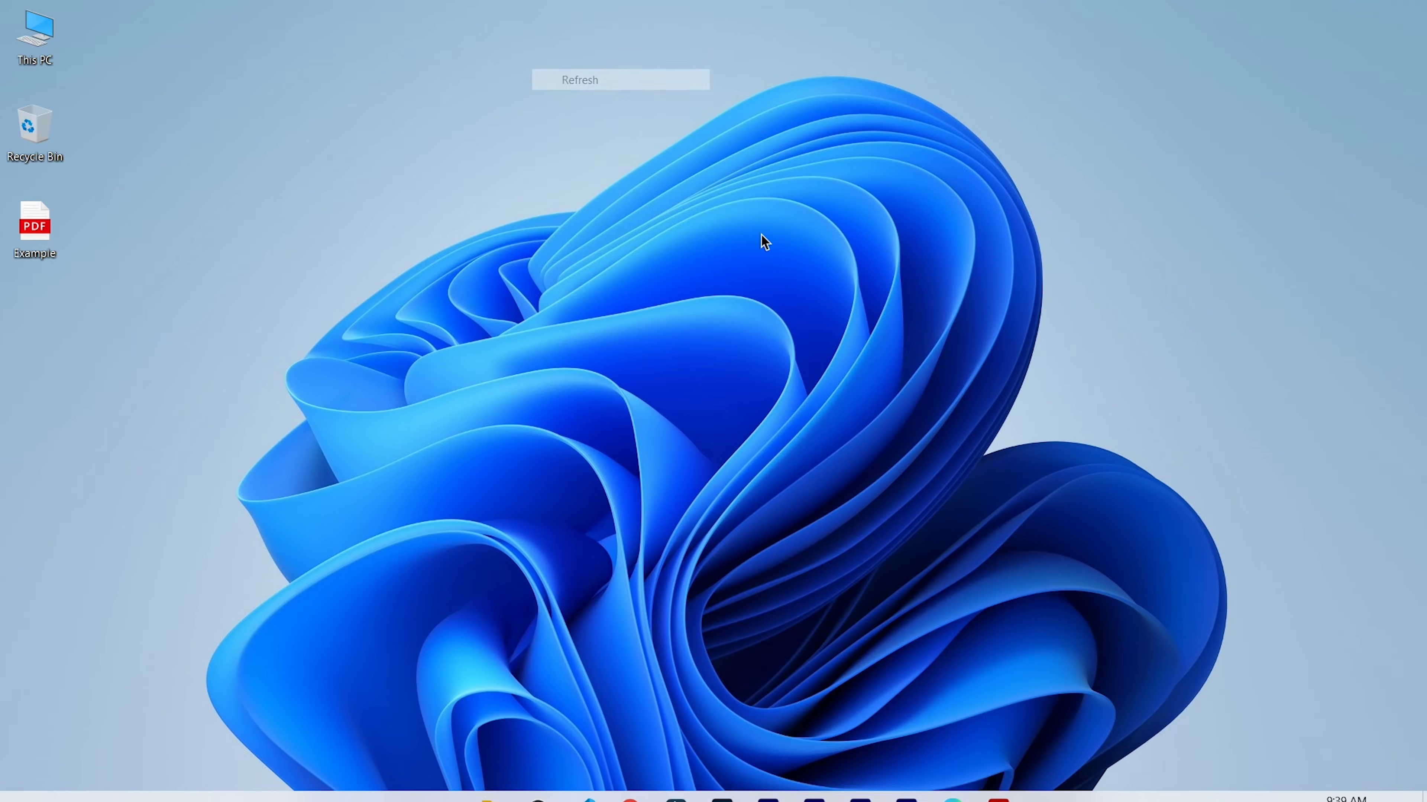
# Step: Switch to Adobe Acrobat Pro DC and start the Prepare Form tool
pyautogui.click(1002, 786)
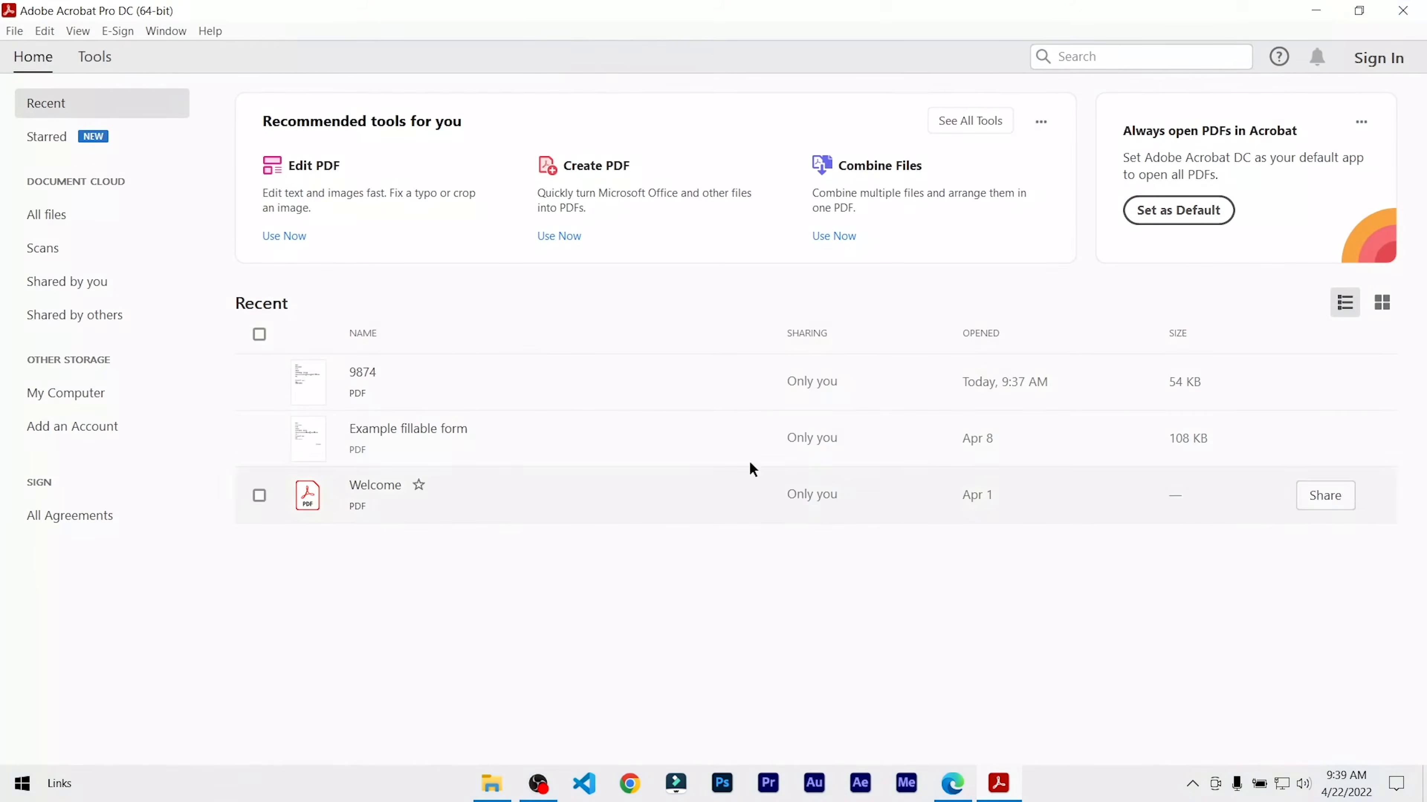
pyautogui.click(90, 58)
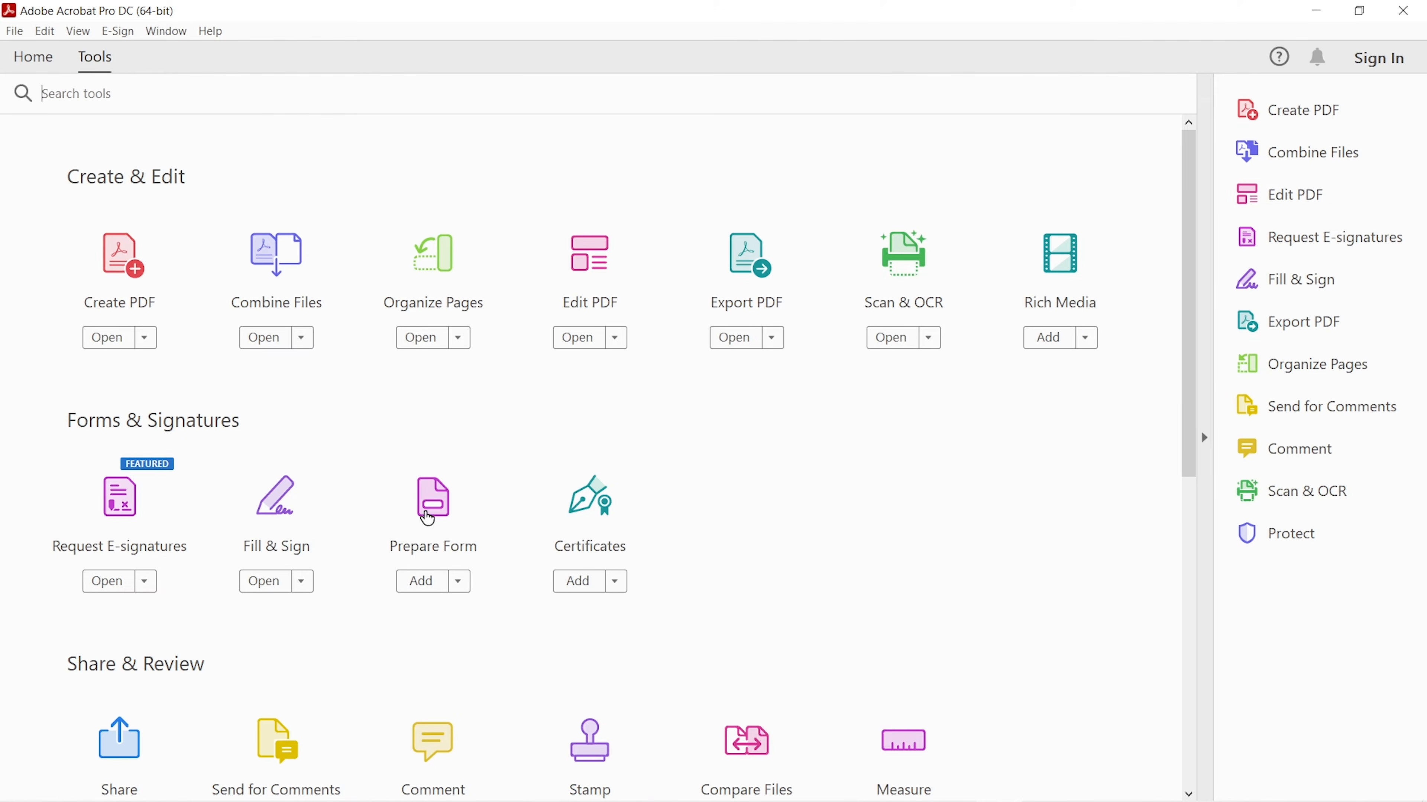
pyautogui.click(432, 505)
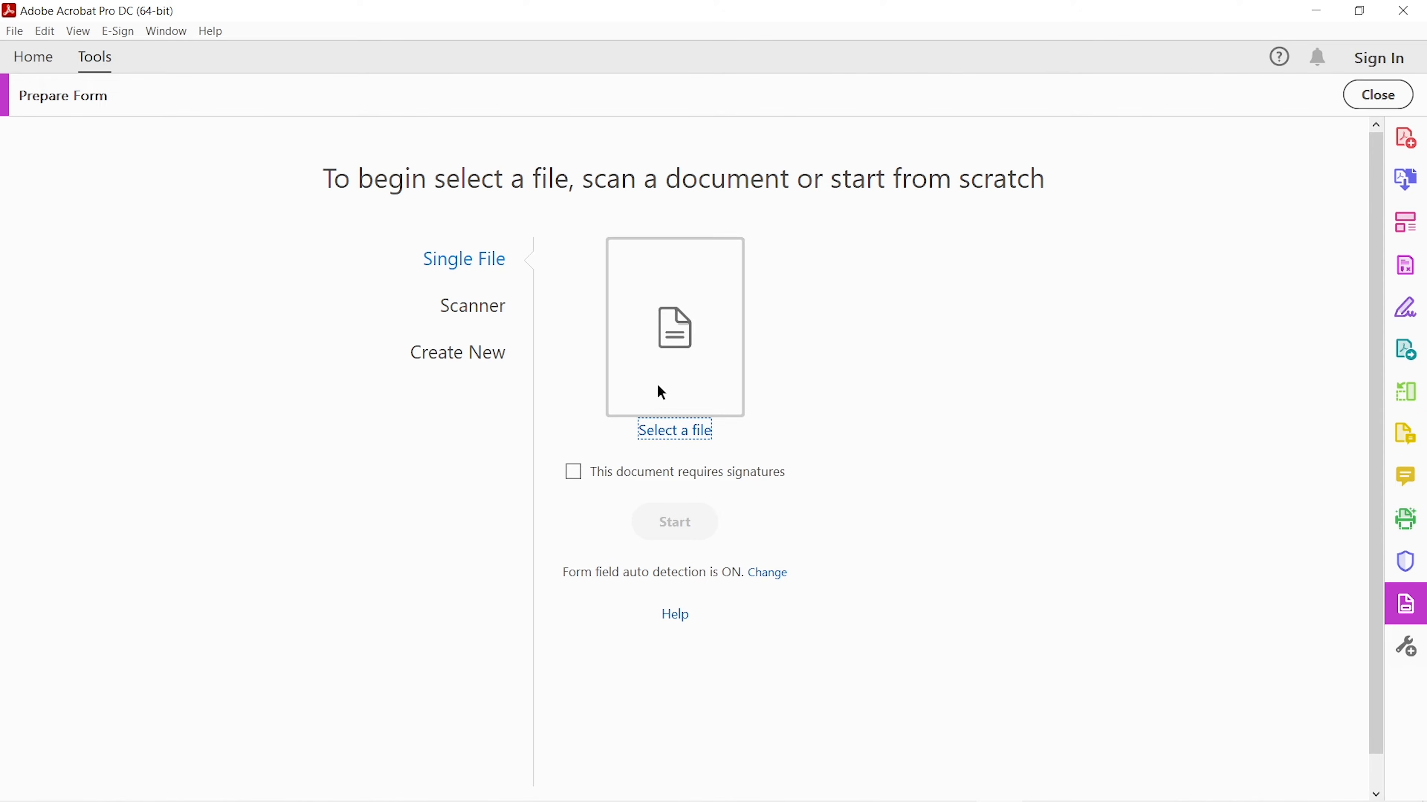
# Step: Choose Example.pdf from the Desktop as the source file and start preparing the form from it
pyautogui.click(673, 430)
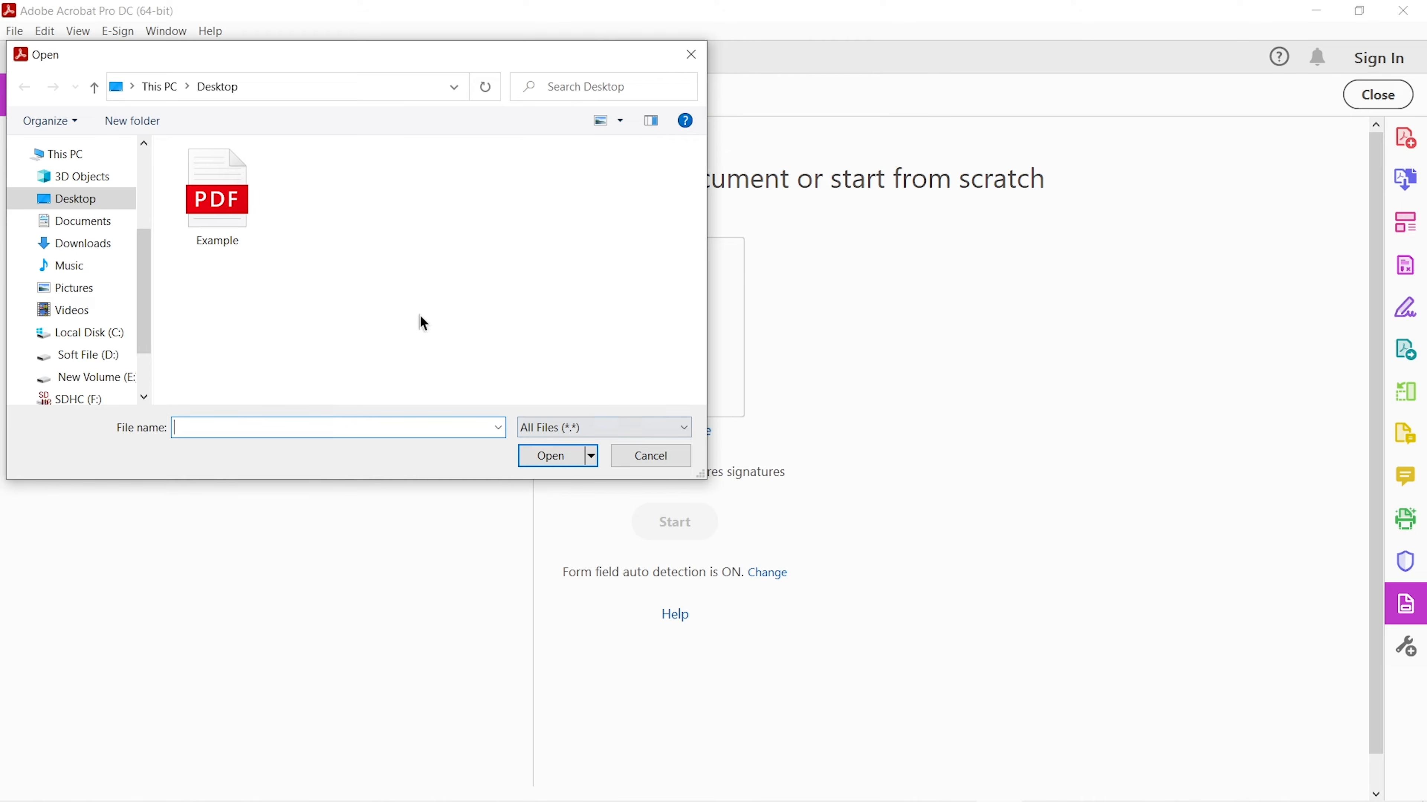
pyautogui.click(218, 214)
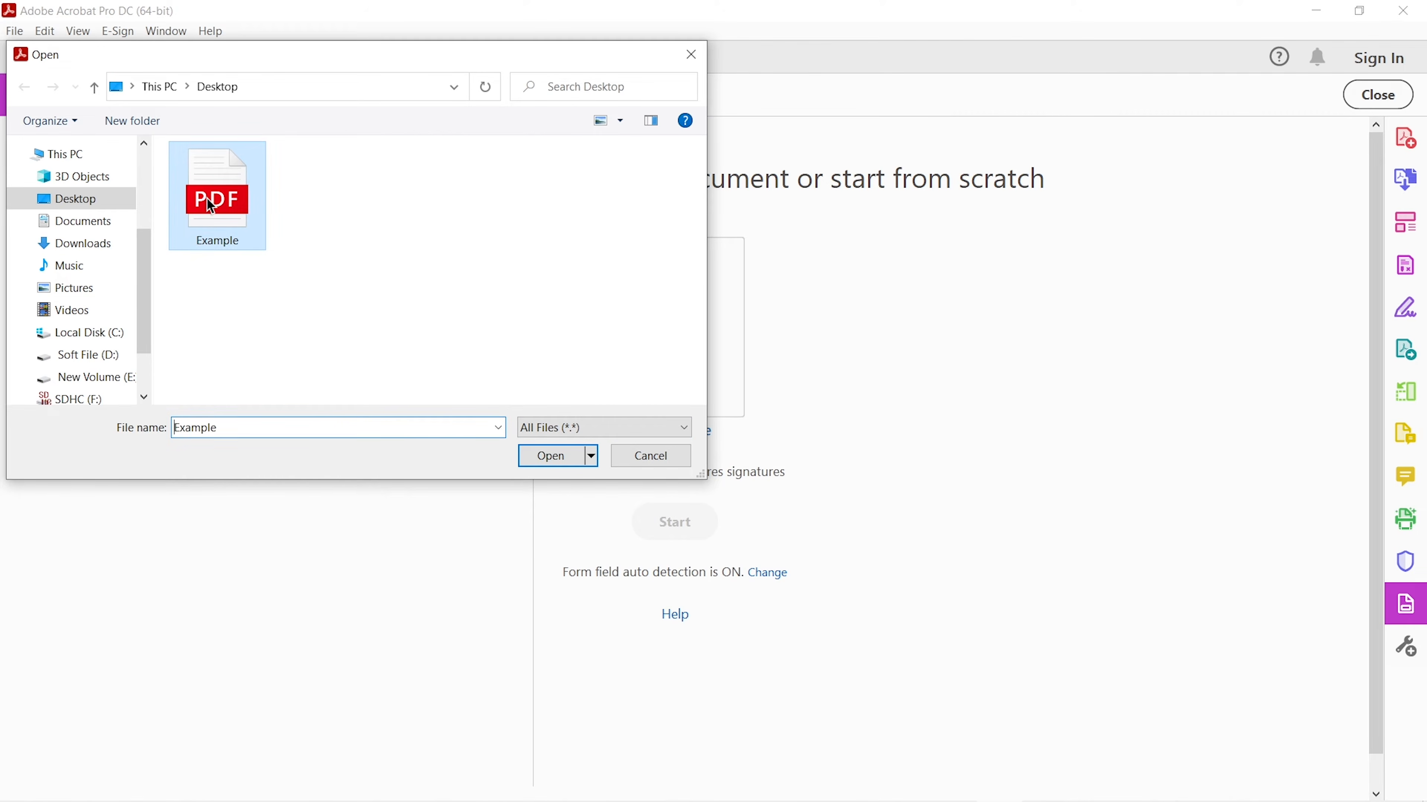
pyautogui.click(551, 457)
pyautogui.click(672, 543)
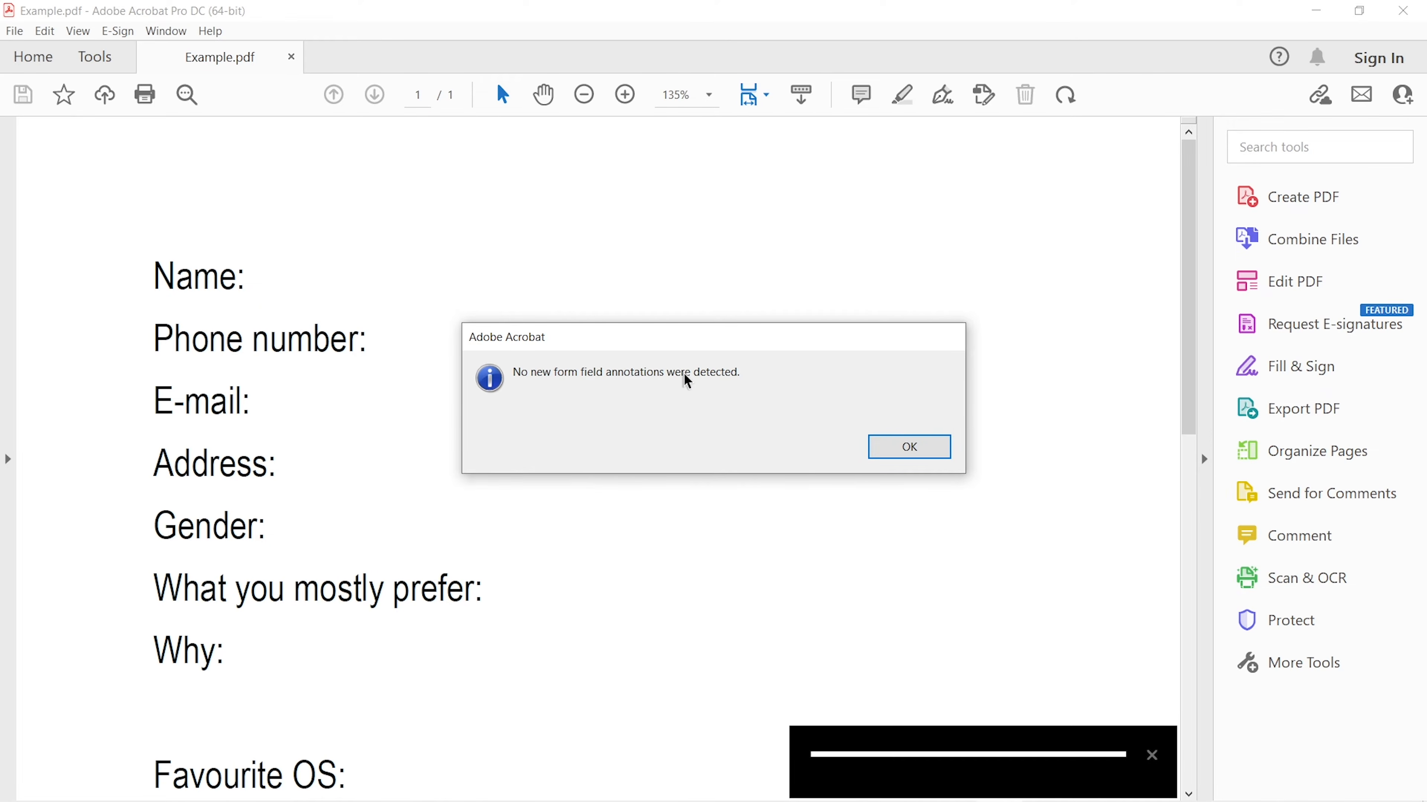
pyautogui.click(915, 457)
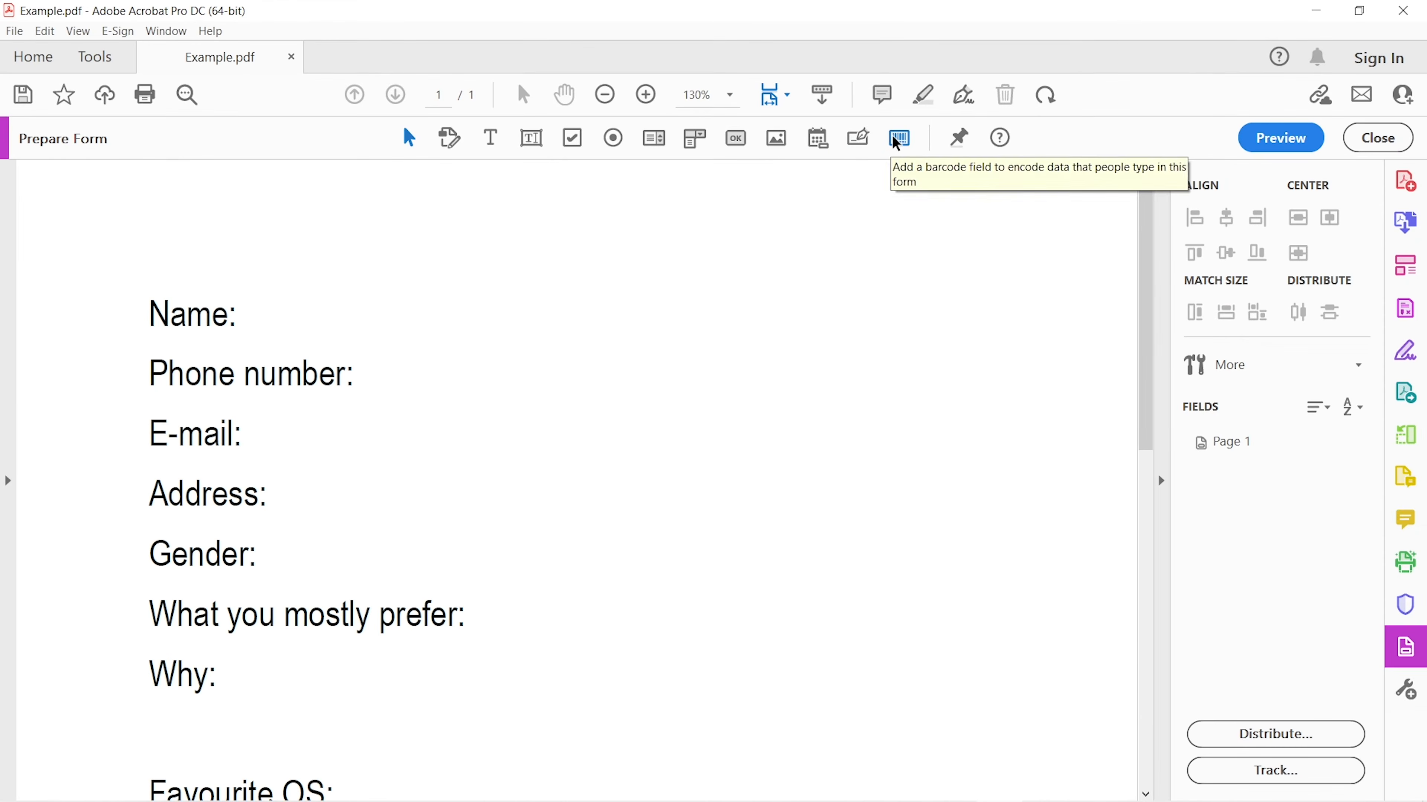
# Step: Place a text field beside the Name label and make it a required field
pyautogui.scroll(-2, 185, 456)
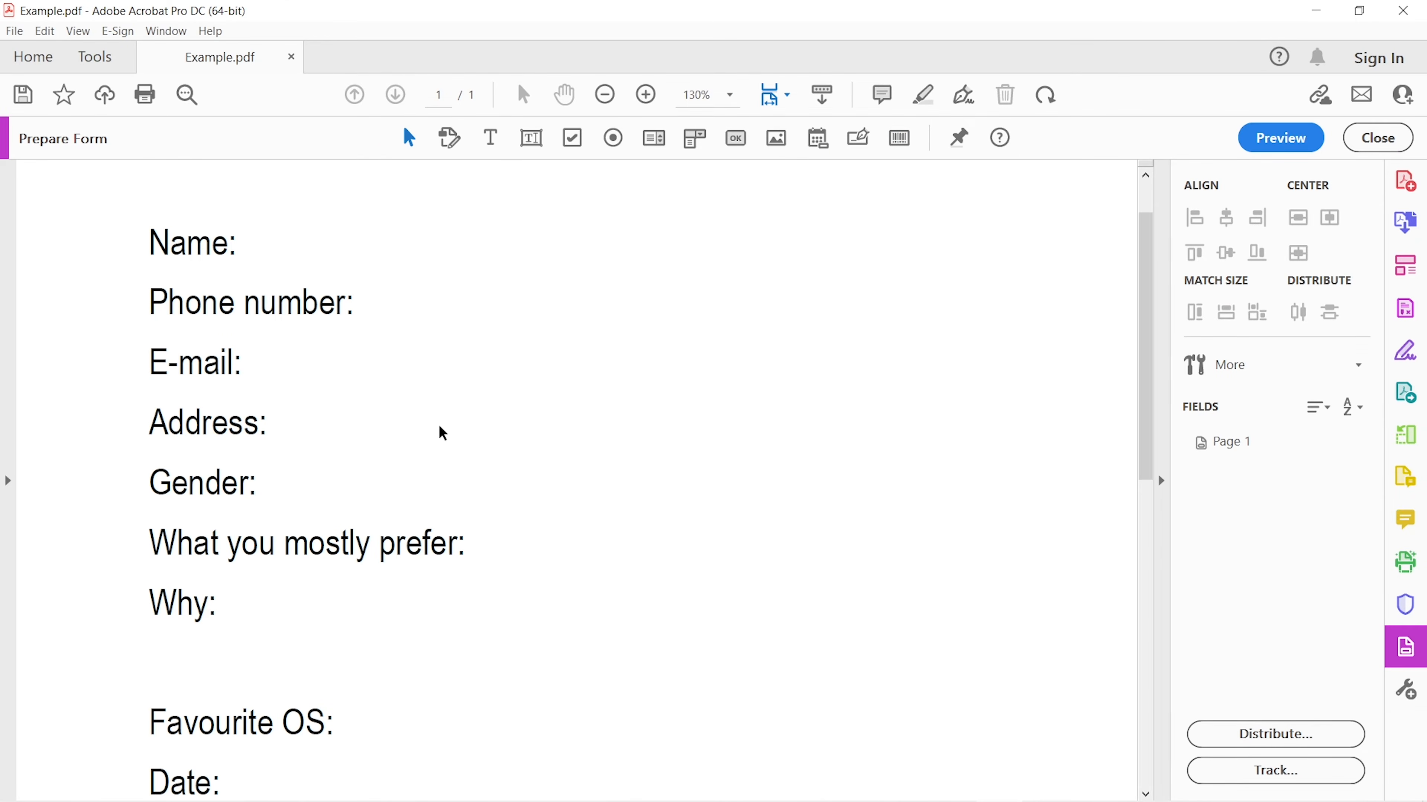
pyautogui.click(530, 139)
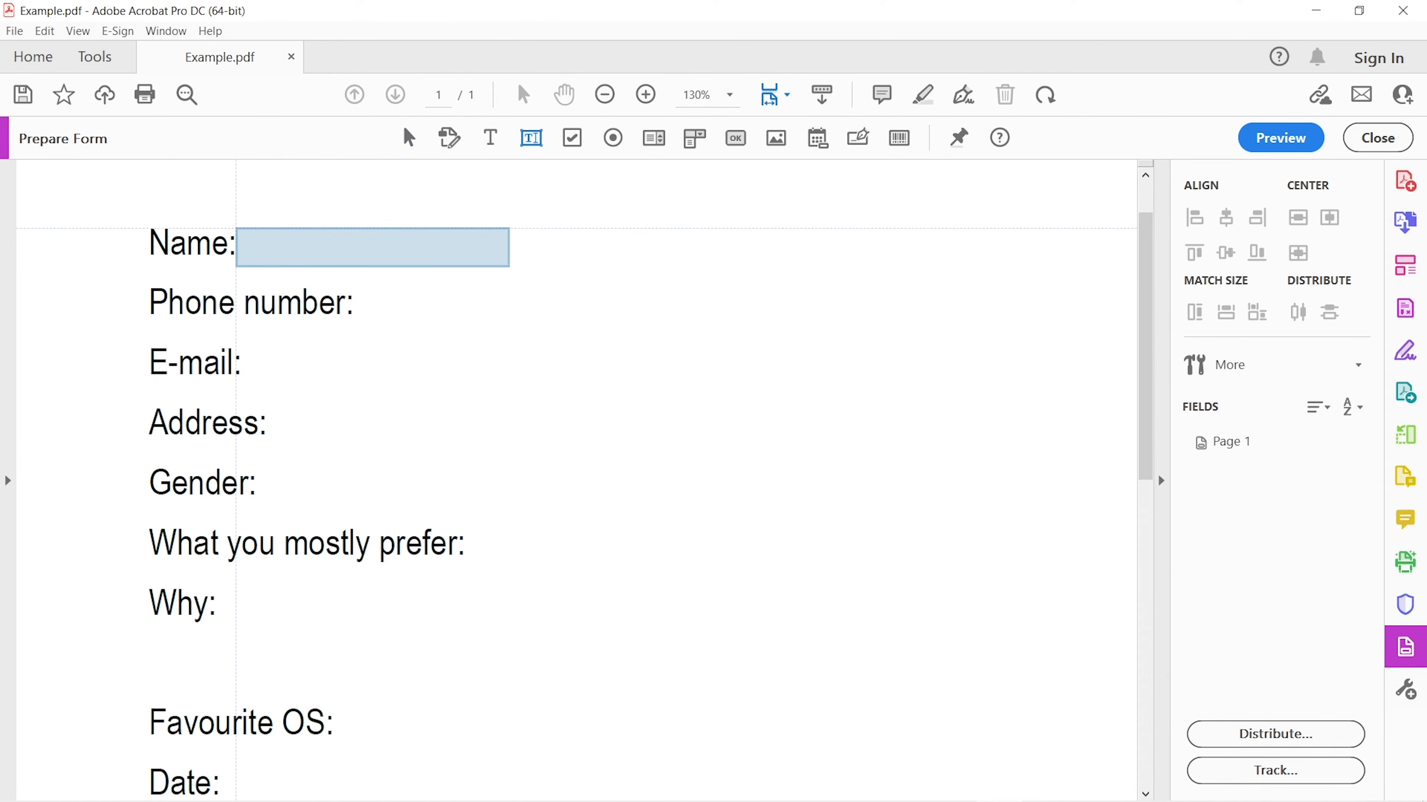
pyautogui.click(243, 230)
pyautogui.click(262, 330)
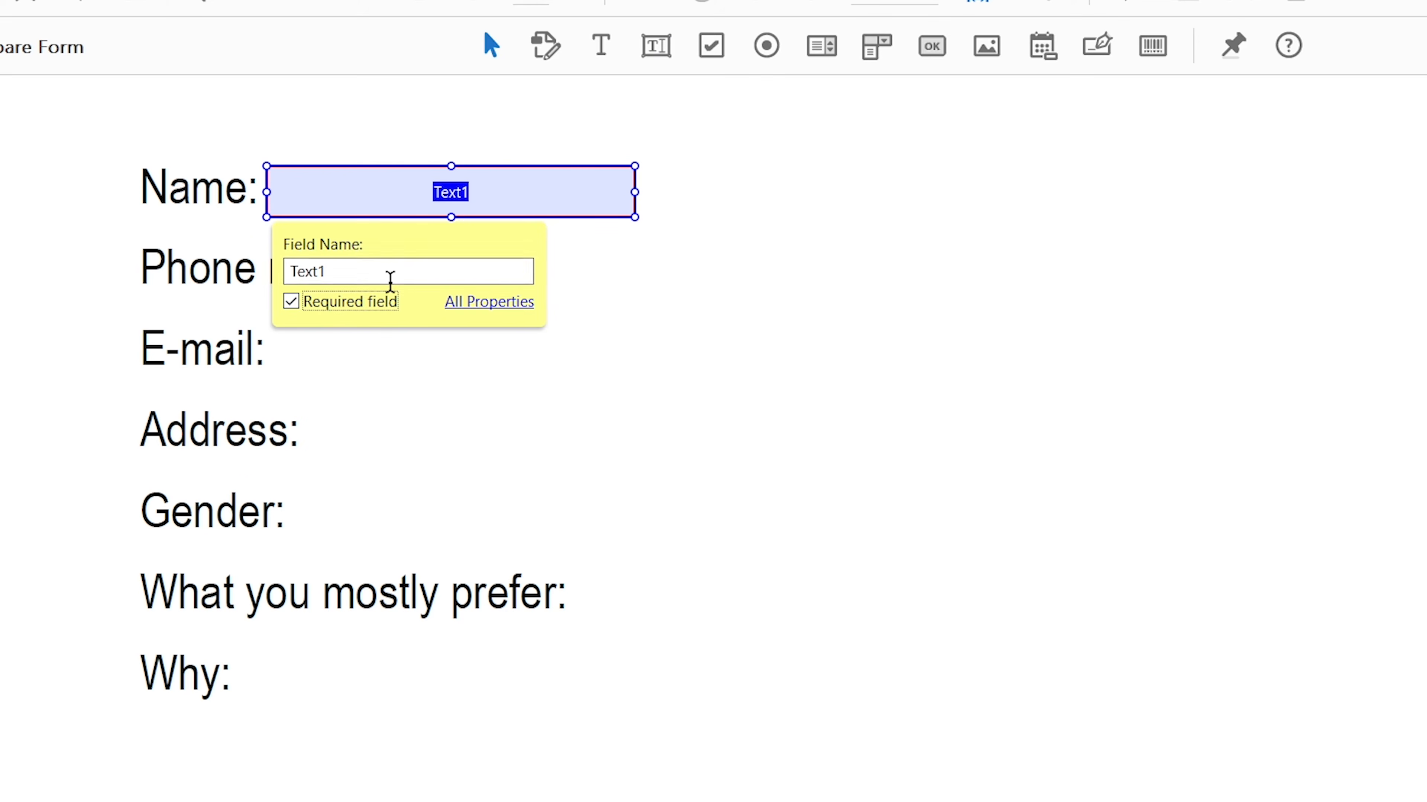
# Step: Set the font size of the Name text field to Auto in its appearance properties
pyautogui.click(484, 304)
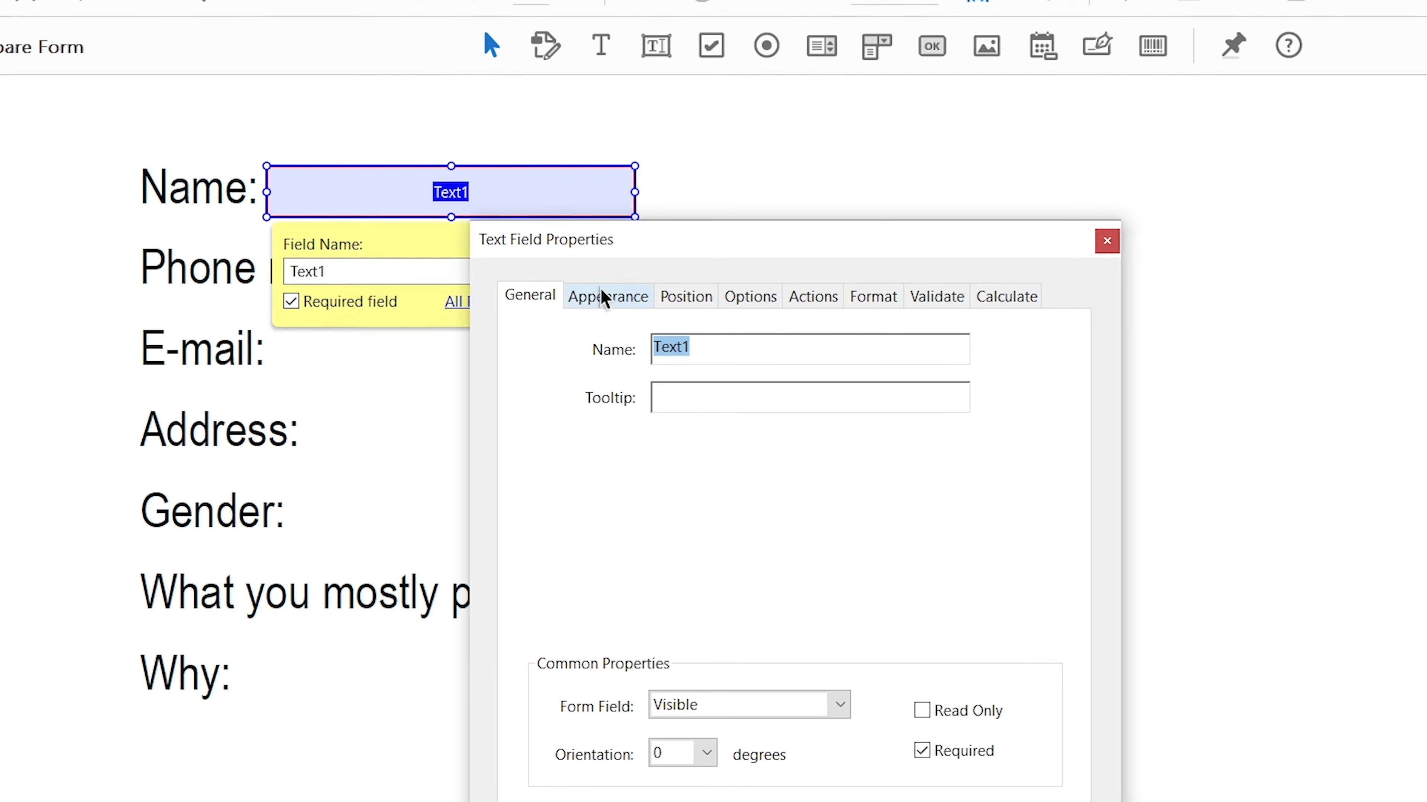
pyautogui.click(592, 300)
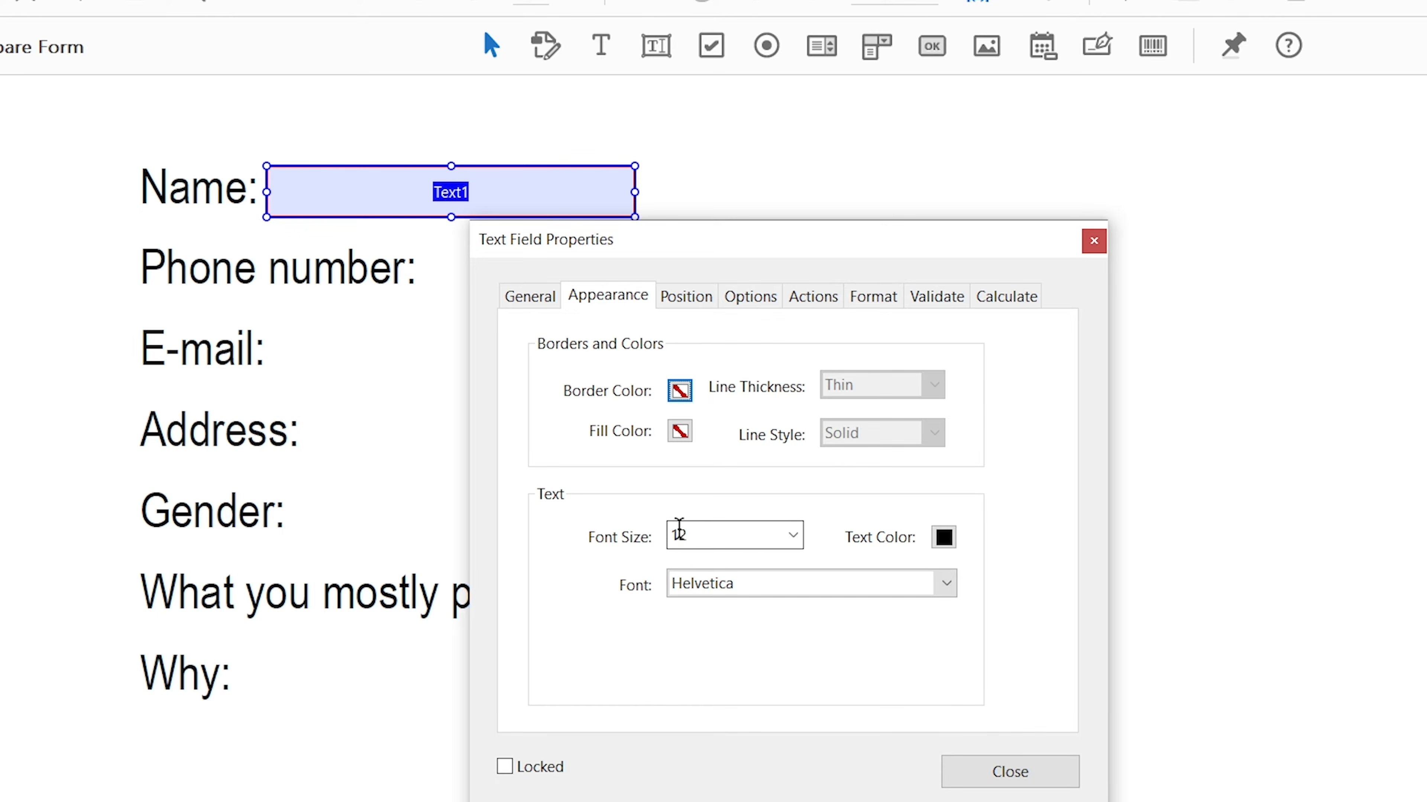
pyautogui.click(949, 584)
pyautogui.click(793, 535)
pyautogui.click(794, 537)
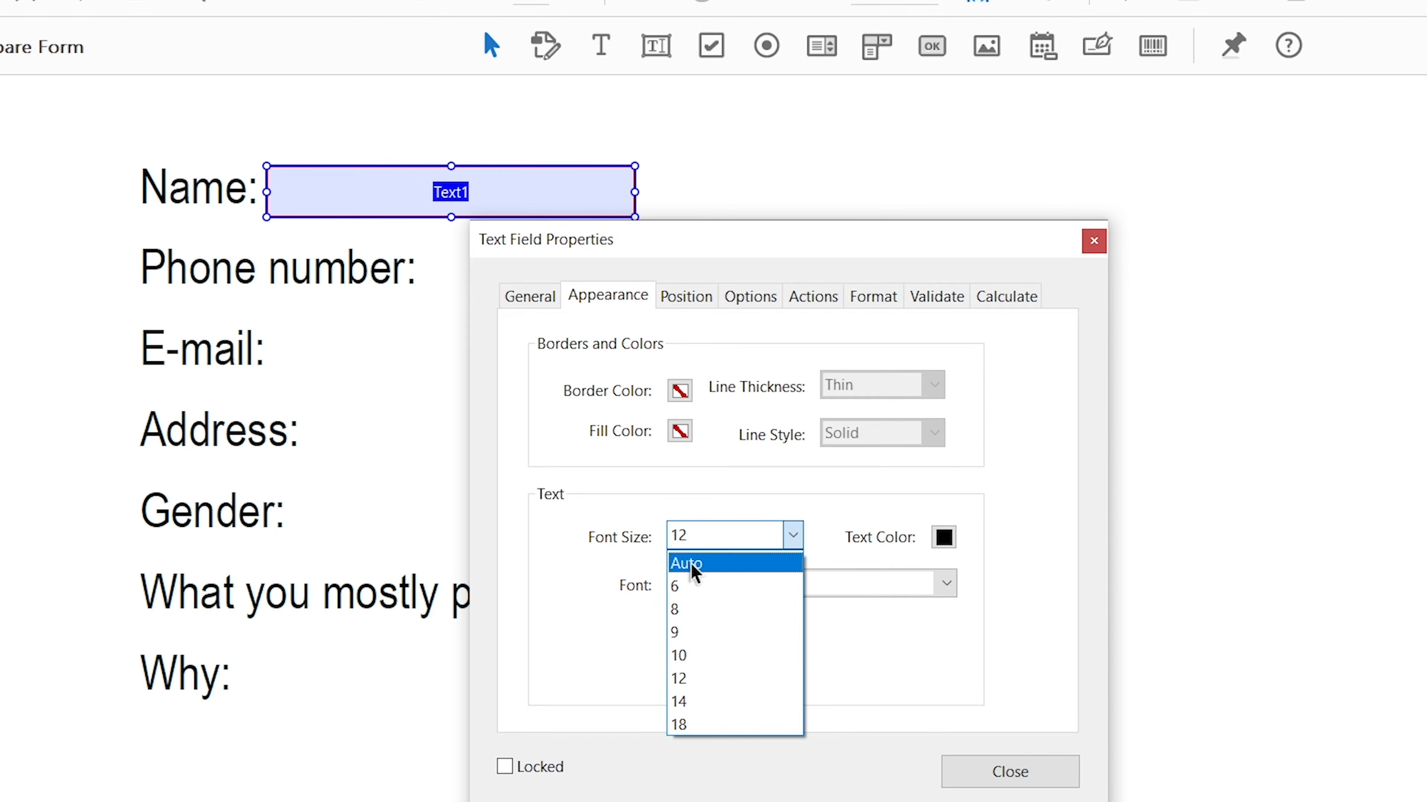
pyautogui.click(695, 572)
pyautogui.click(1026, 777)
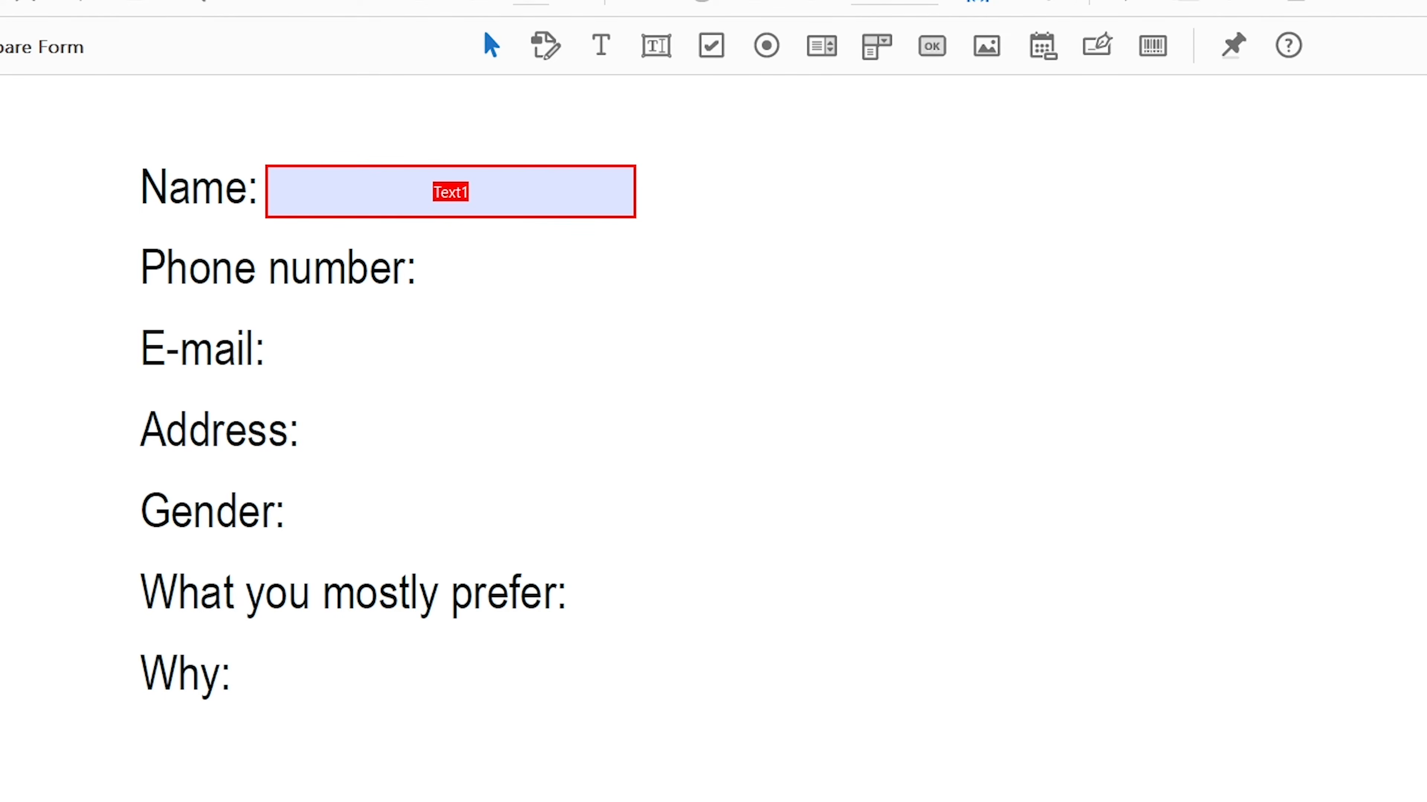
# Step: Preview the form, test the Name field with a long string of letters, clear it and return to editing
pyautogui.click(1280, 137)
pyautogui.click(370, 271)
pyautogui.write('afddddddddddddddddddddddddddddddddddddddddddddddddddddddddddddddddddd')
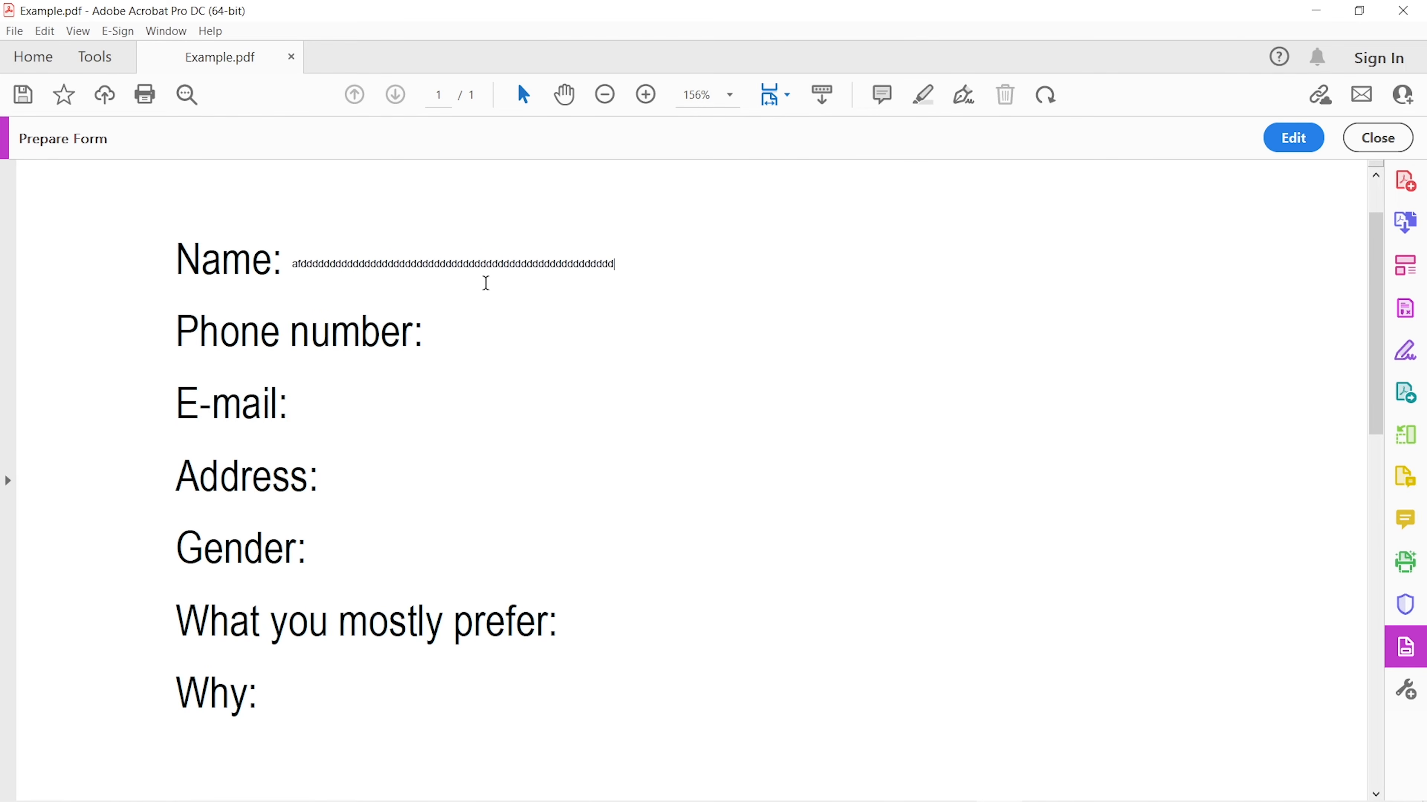
pyautogui.hotkey('ctrl', 'a')
pyautogui.press('BackSpace')
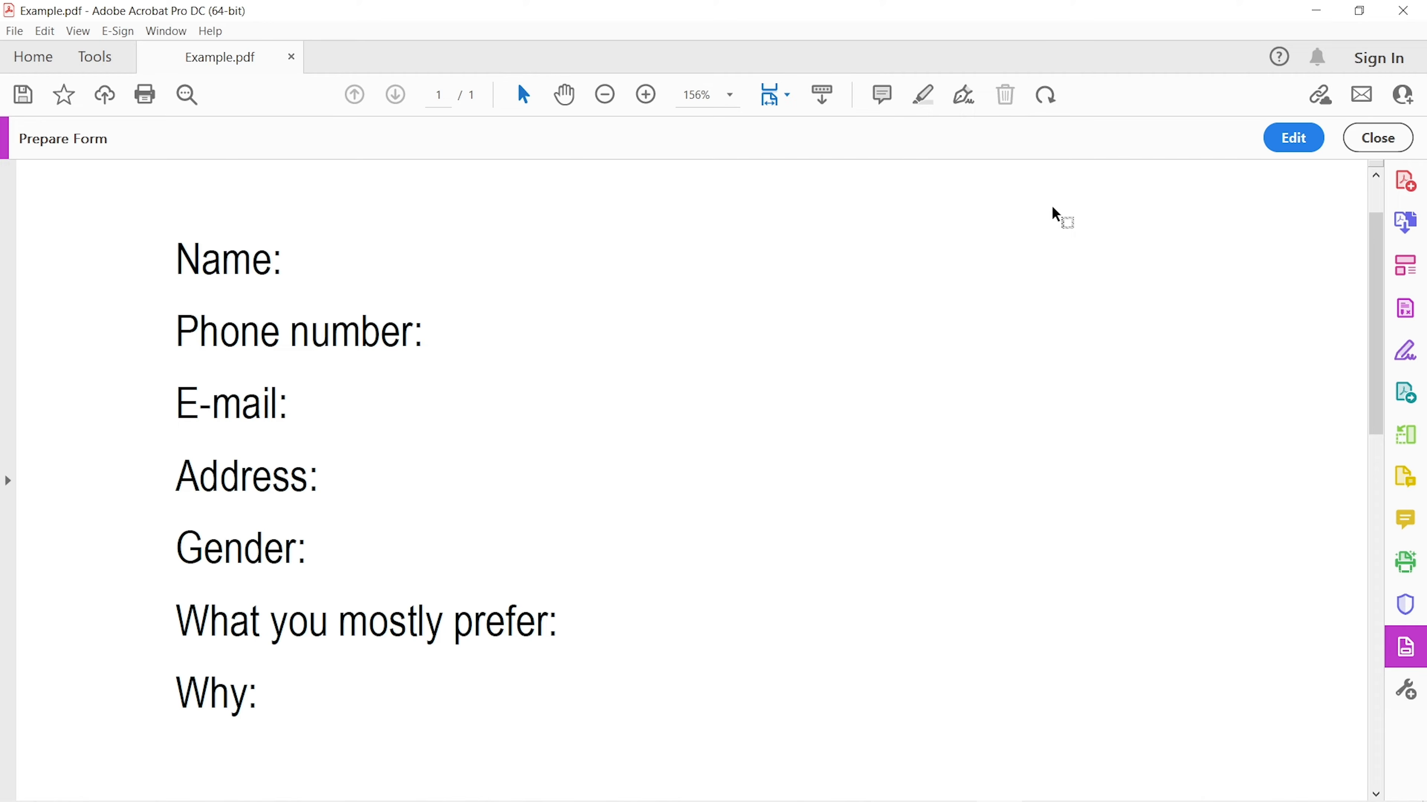
pyautogui.click(1293, 138)
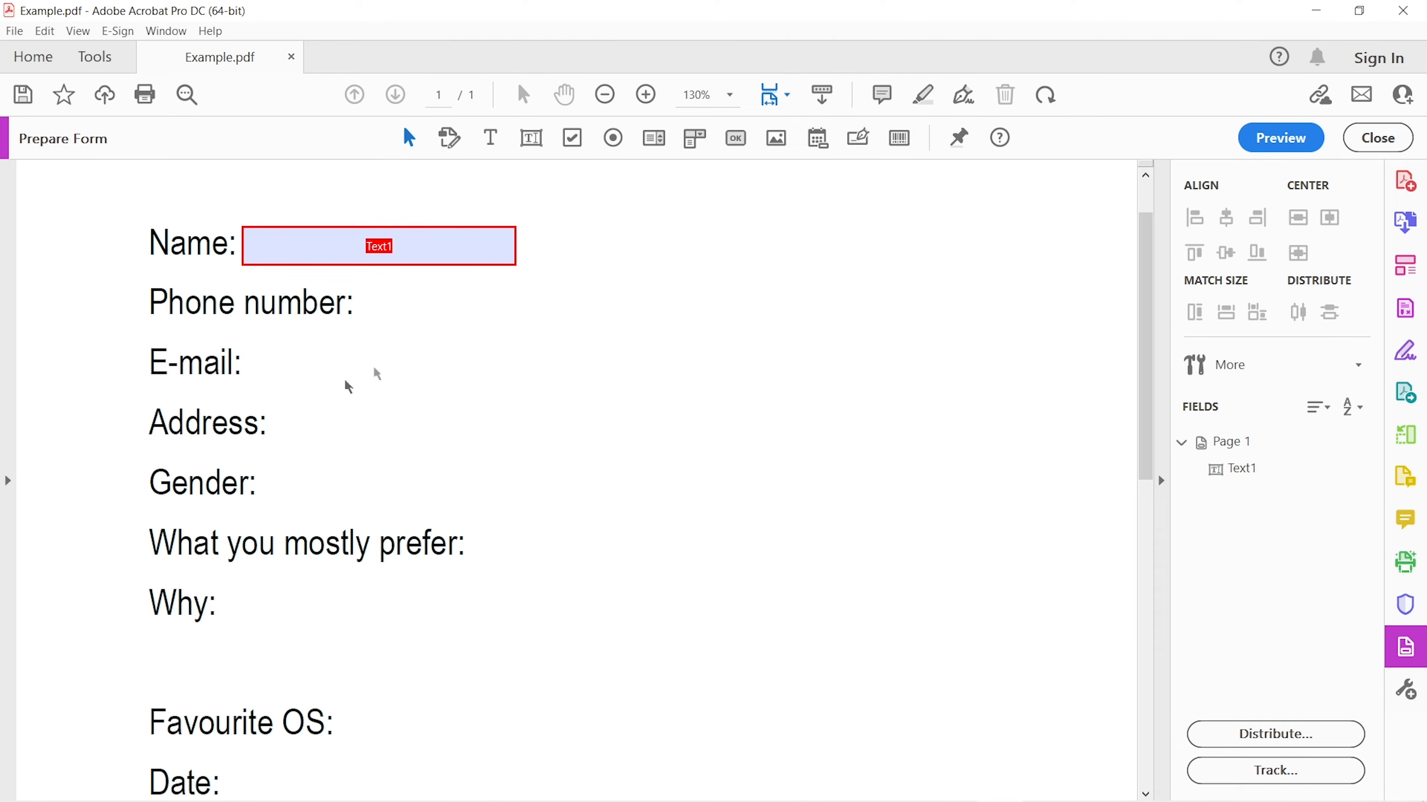
# Step: Place a text field beside the E-mail label and widen it past the end of the Name field
pyautogui.click(531, 138)
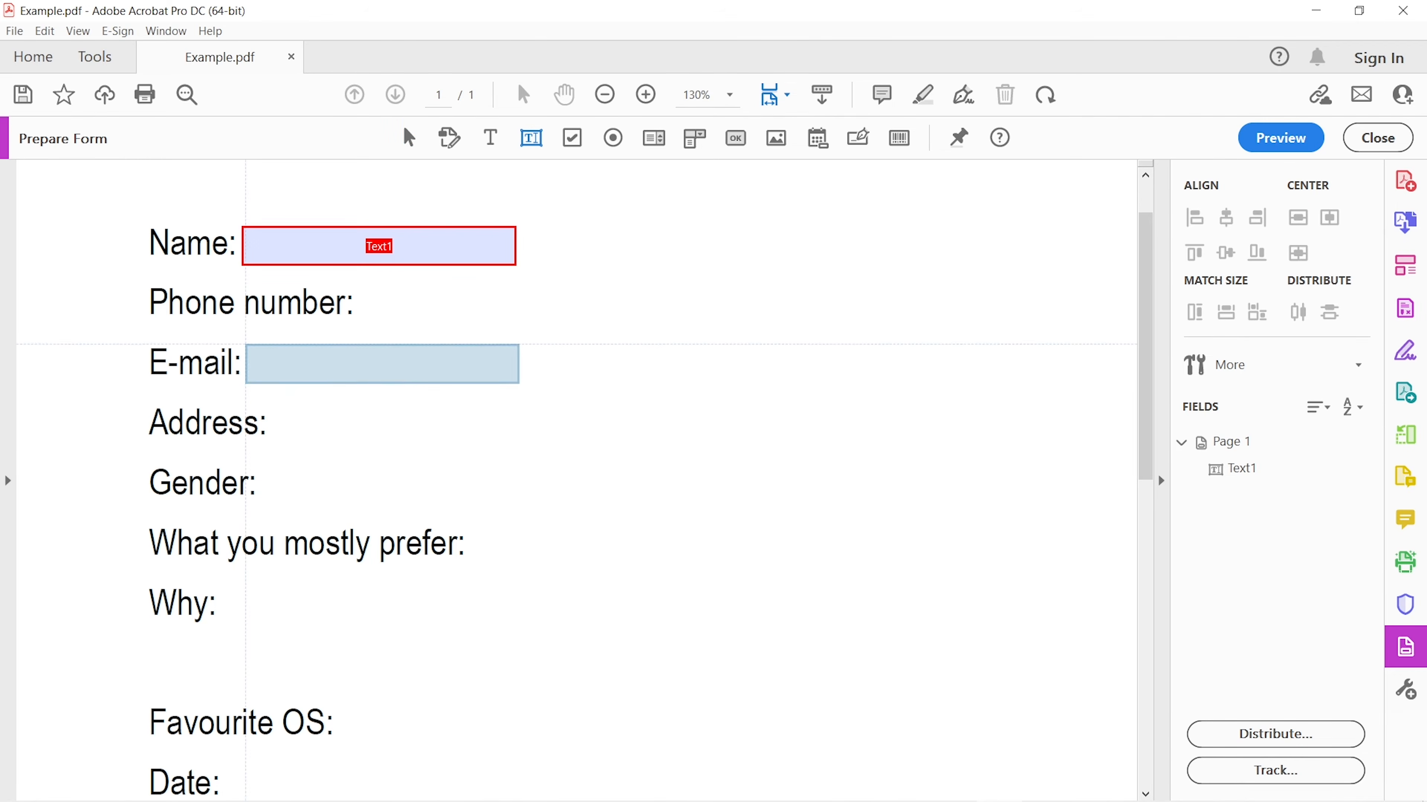
pyautogui.click(246, 345)
pyautogui.moveTo(516, 364); pyautogui.dragTo(615, 364)
# Step: Name the new e-mail text field Email and mark it as required
pyautogui.doubleClick(590, 365)
pyautogui.click(678, 324)
pyautogui.click(957, 660)
pyautogui.press('BackSpace')
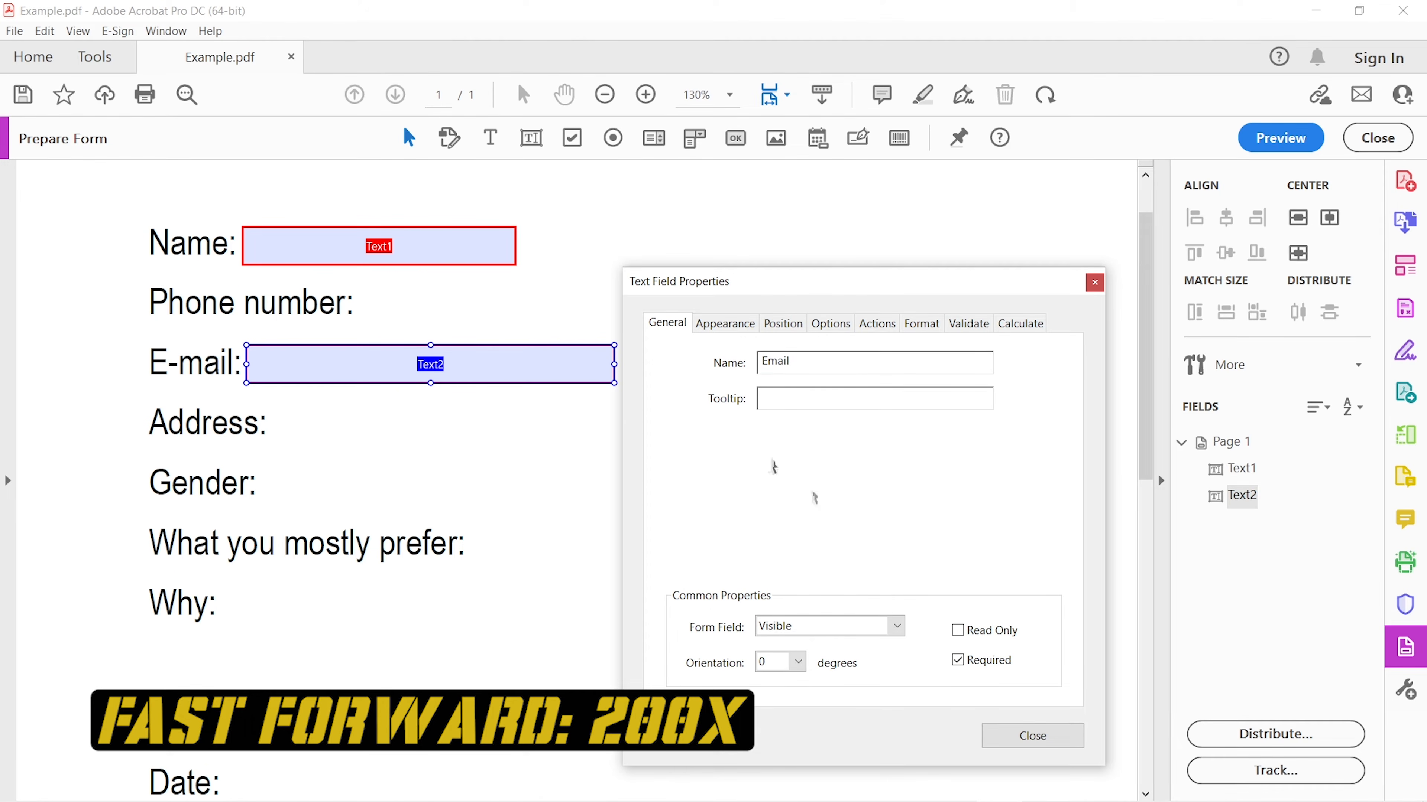
pyautogui.click(1033, 735)
pyautogui.click(555, 417)
# Step: Place a text field beside the Address label and widen it well beyond the Email field
pyautogui.click(531, 137)
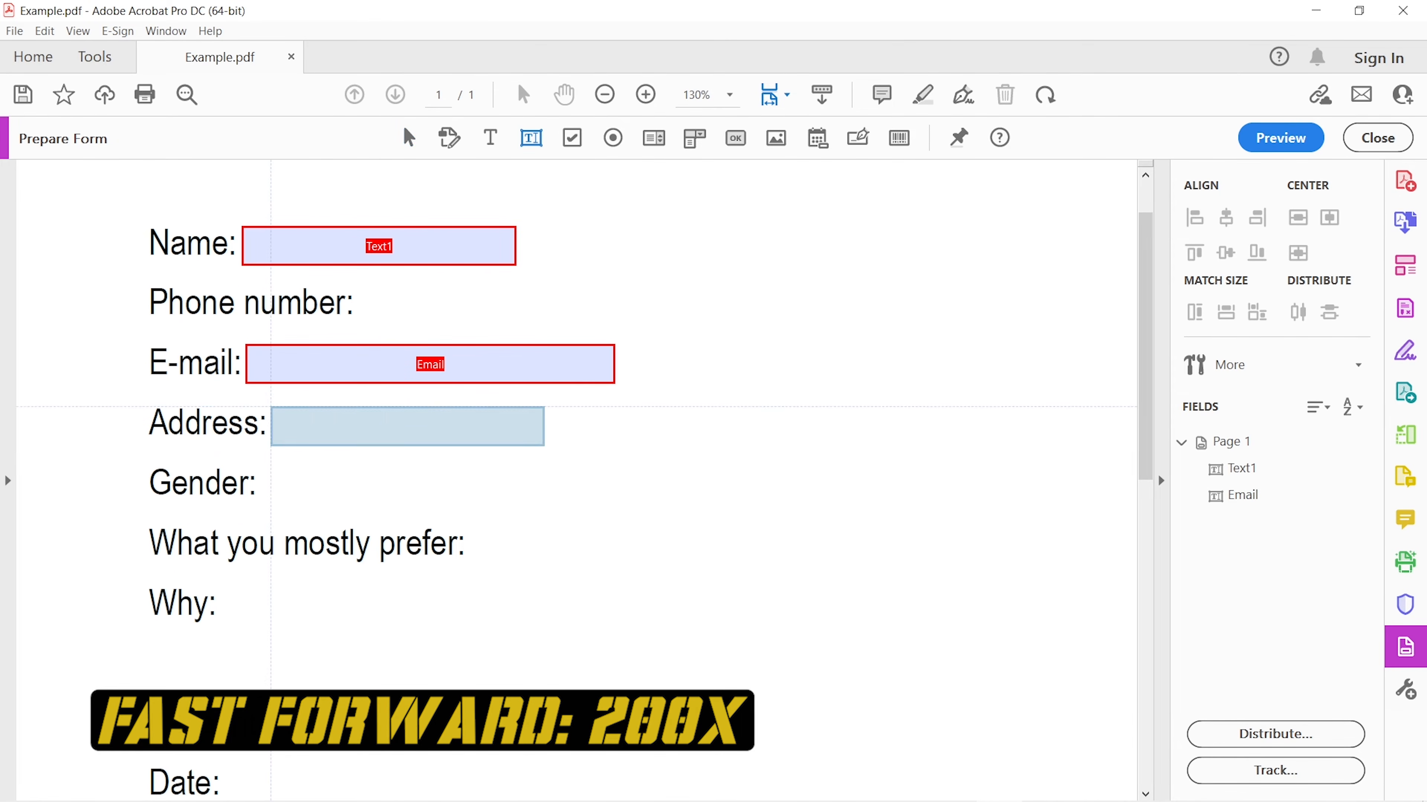
pyautogui.click(270, 406)
pyautogui.moveTo(545, 425); pyautogui.dragTo(749, 426)
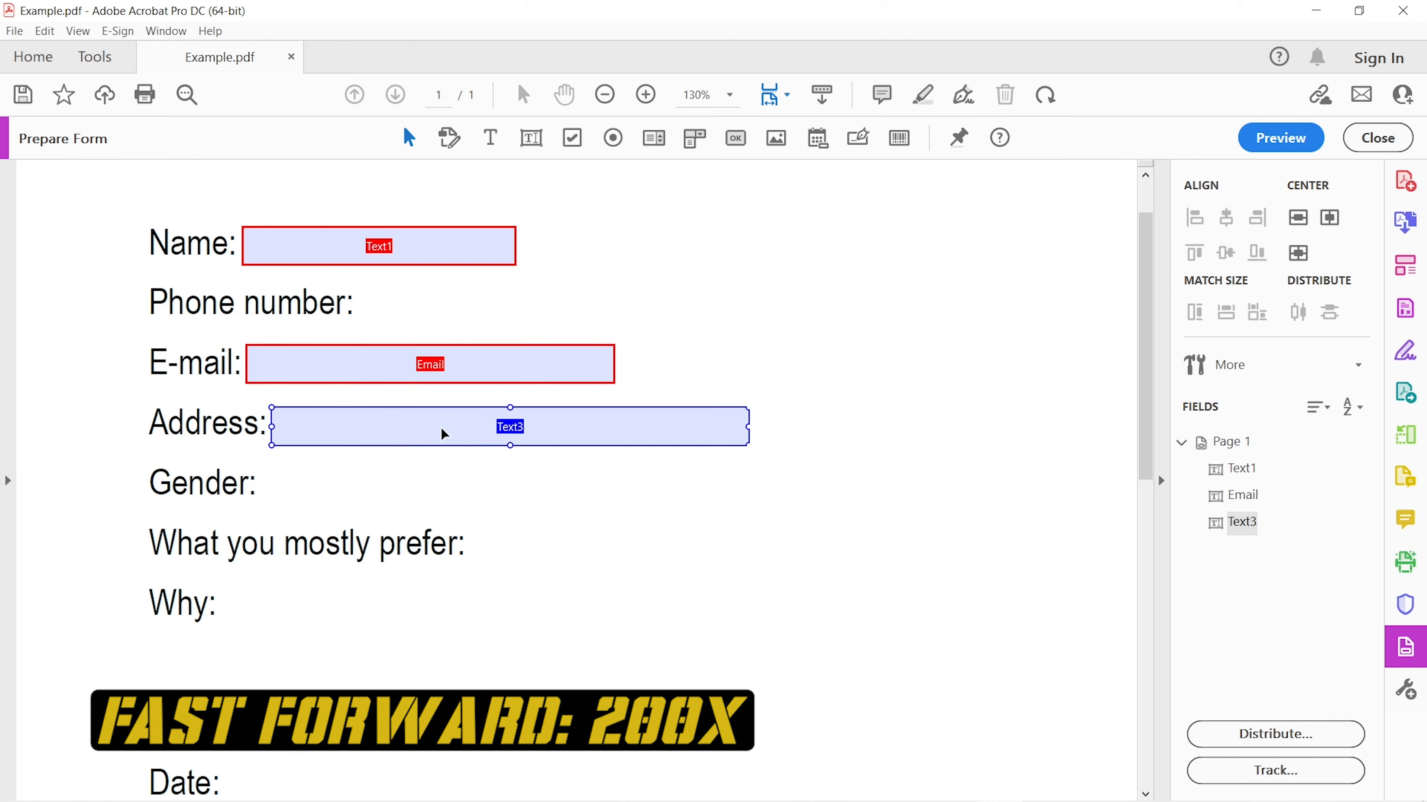
# Step: Name the text field beside the Address label Address and mark it as required
pyautogui.doubleClick(444, 433)
pyautogui.press('BackSpace')
pyautogui.click(1096, 659)
pyautogui.click(1166, 736)
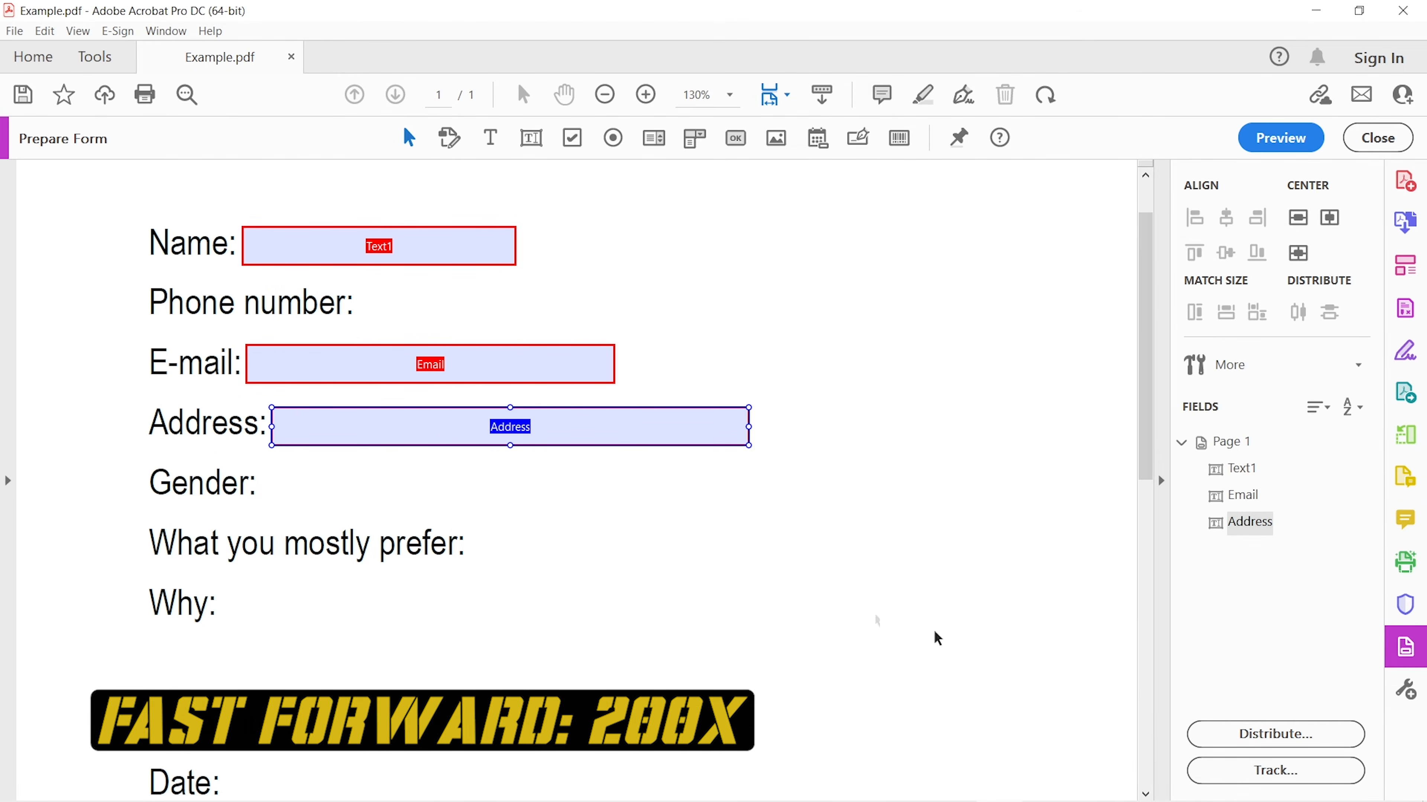
pyautogui.click(625, 517)
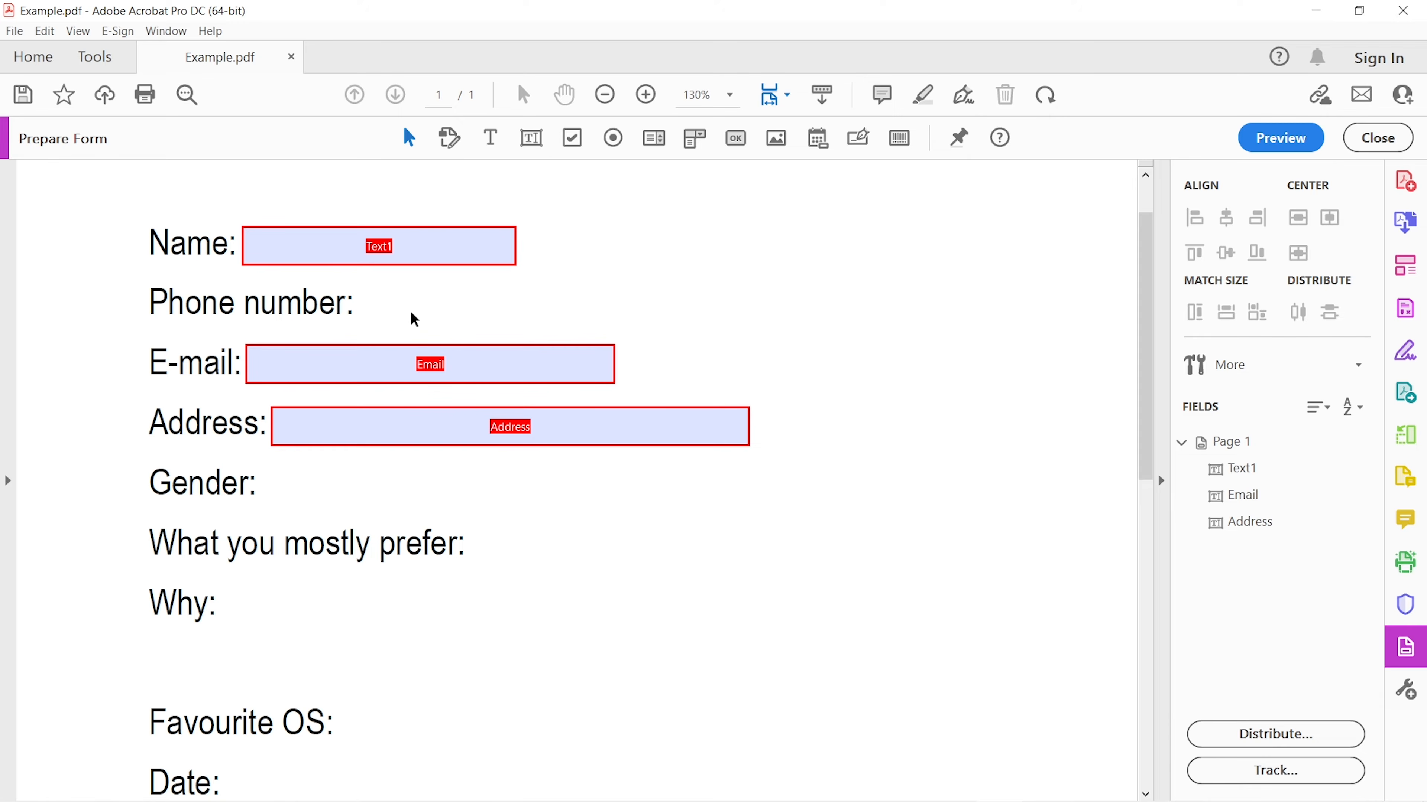
# Step: Place a text field beside the Phone number label and widen it slightly
pyautogui.click(529, 144)
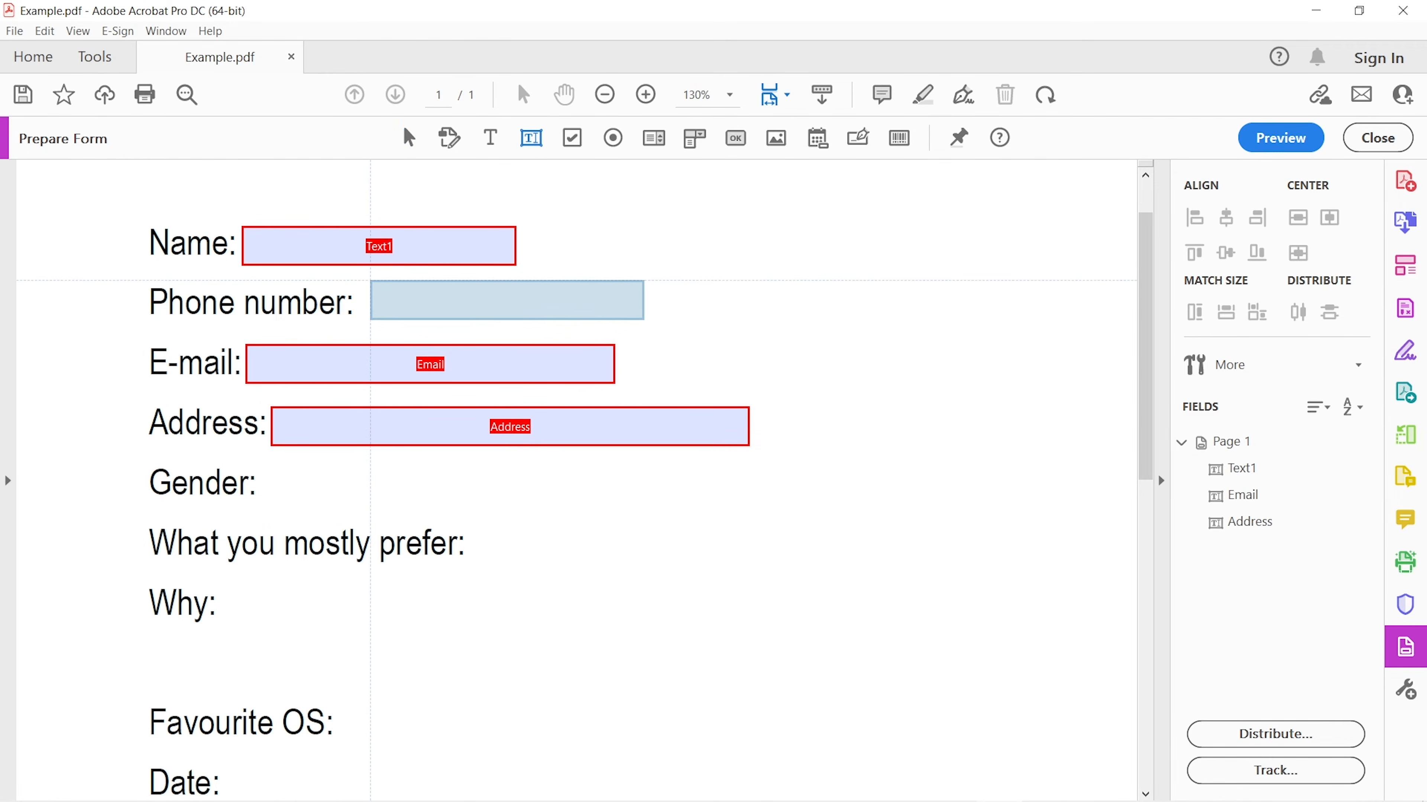
pyautogui.click(497, 305)
pyautogui.moveTo(633, 303); pyautogui.dragTo(651, 302)
# Step: Mark the phone text field as required and name it Phone number
pyautogui.doubleClick(481, 307)
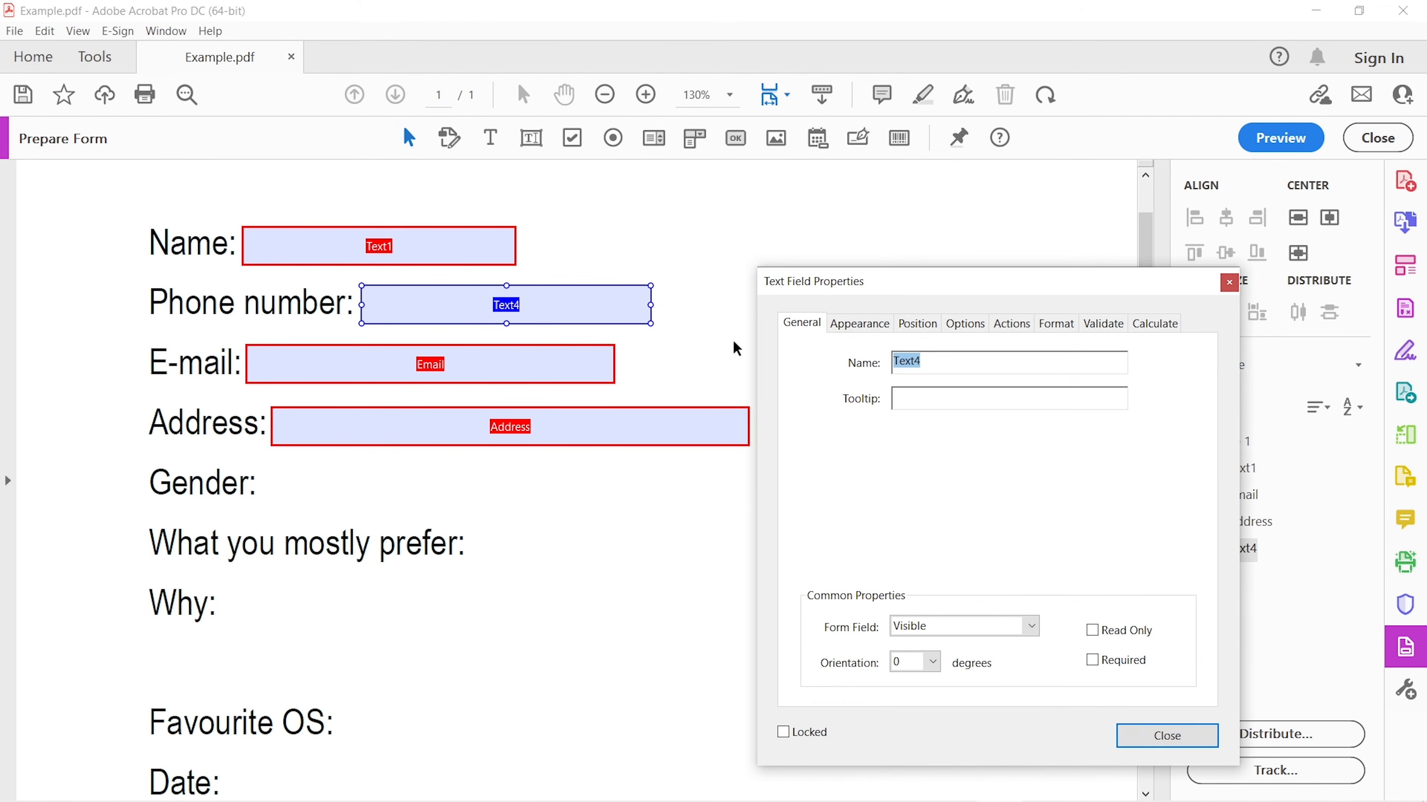
pyautogui.click(1106, 661)
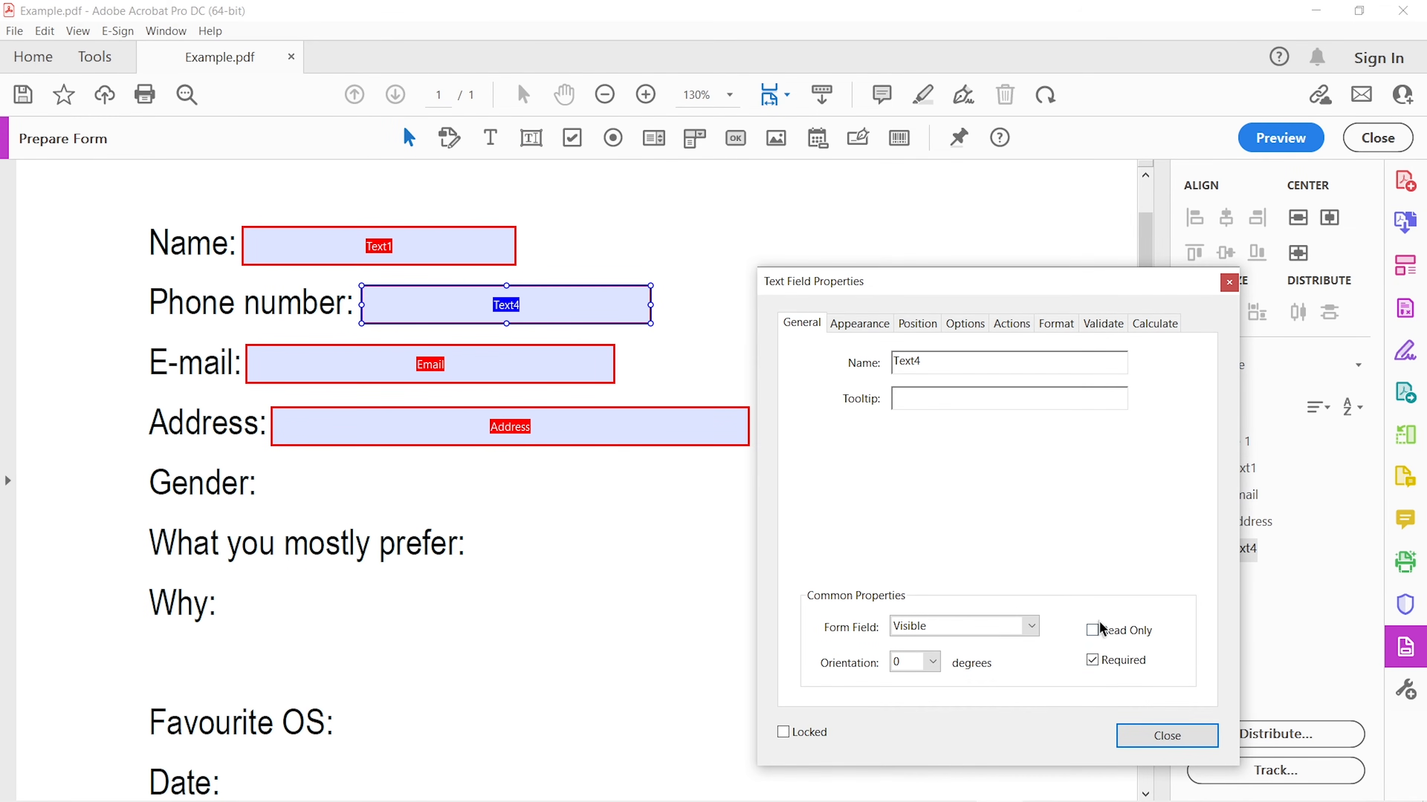
pyautogui.doubleClick(932, 362)
pyautogui.write('Phone number')
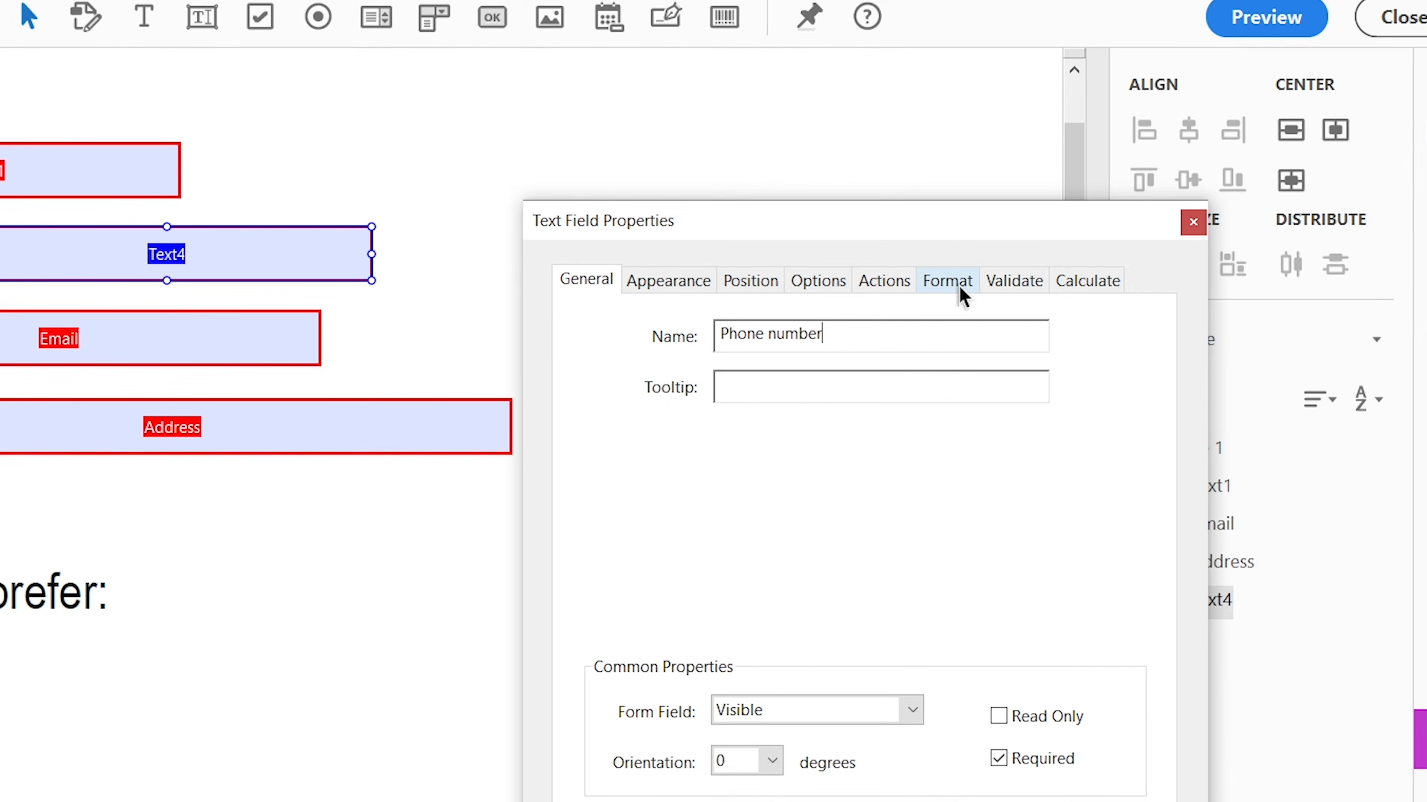
# Step: Set the format category of the Phone number field to Number
pyautogui.click(944, 283)
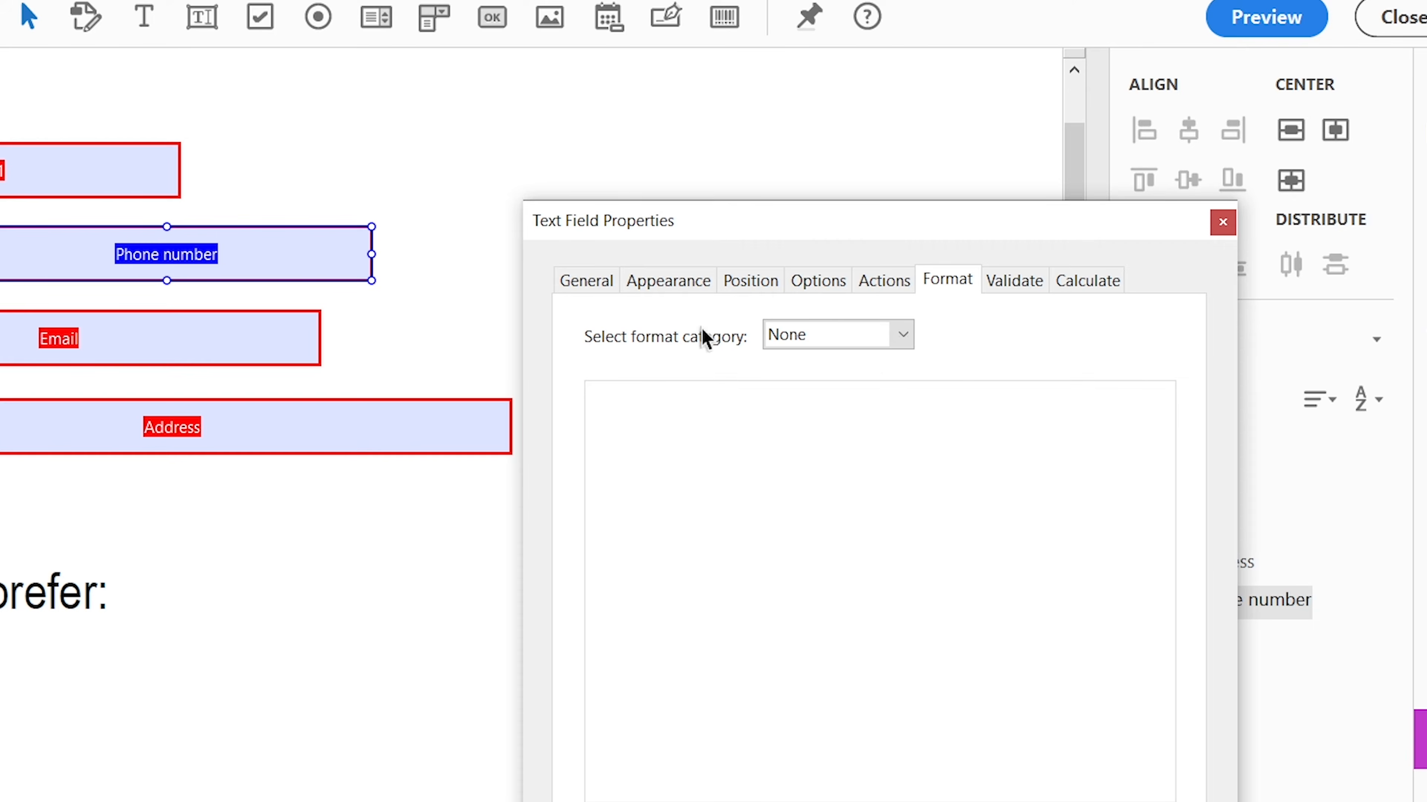
pyautogui.click(901, 336)
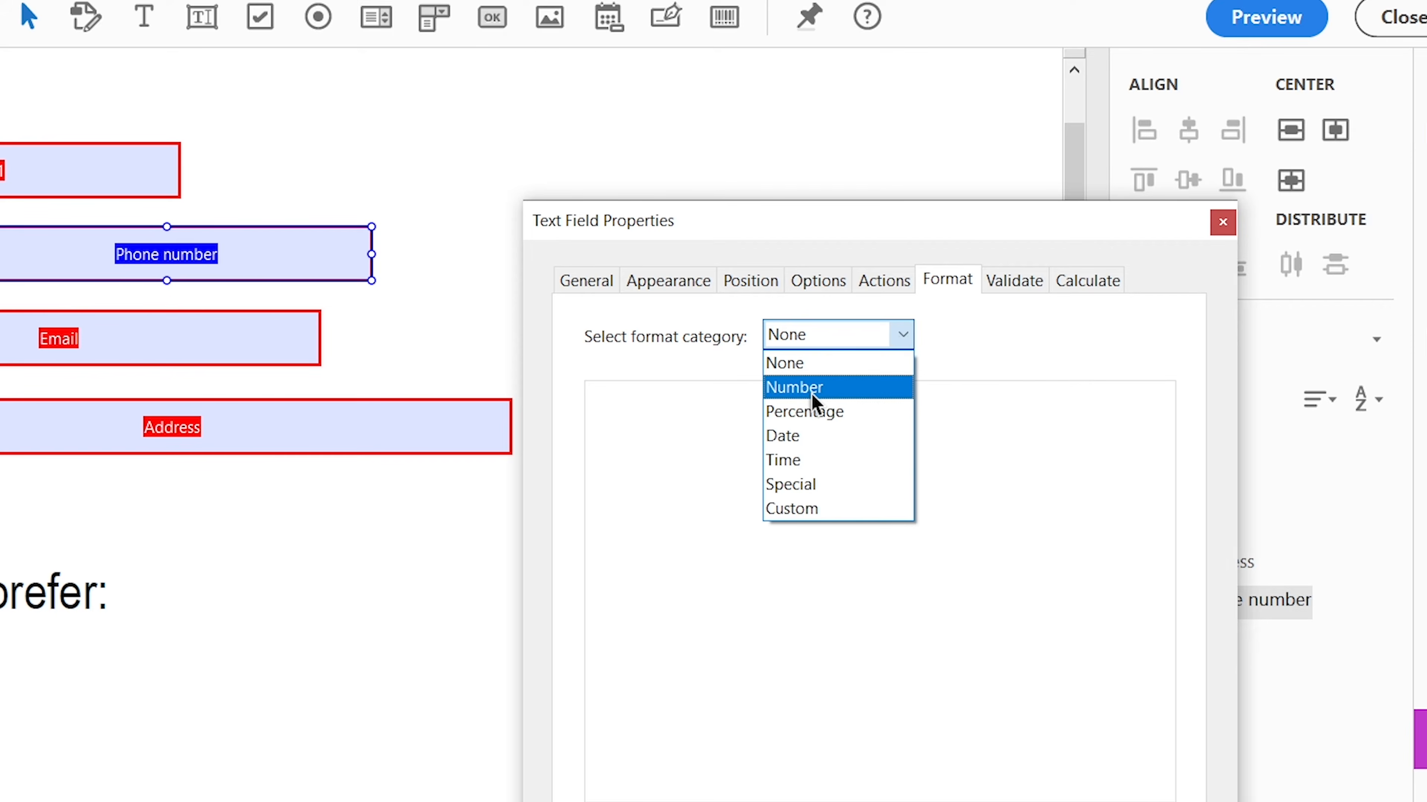
pyautogui.click(809, 398)
pyautogui.moveTo(949, 220); pyautogui.dragTo(900, 28)
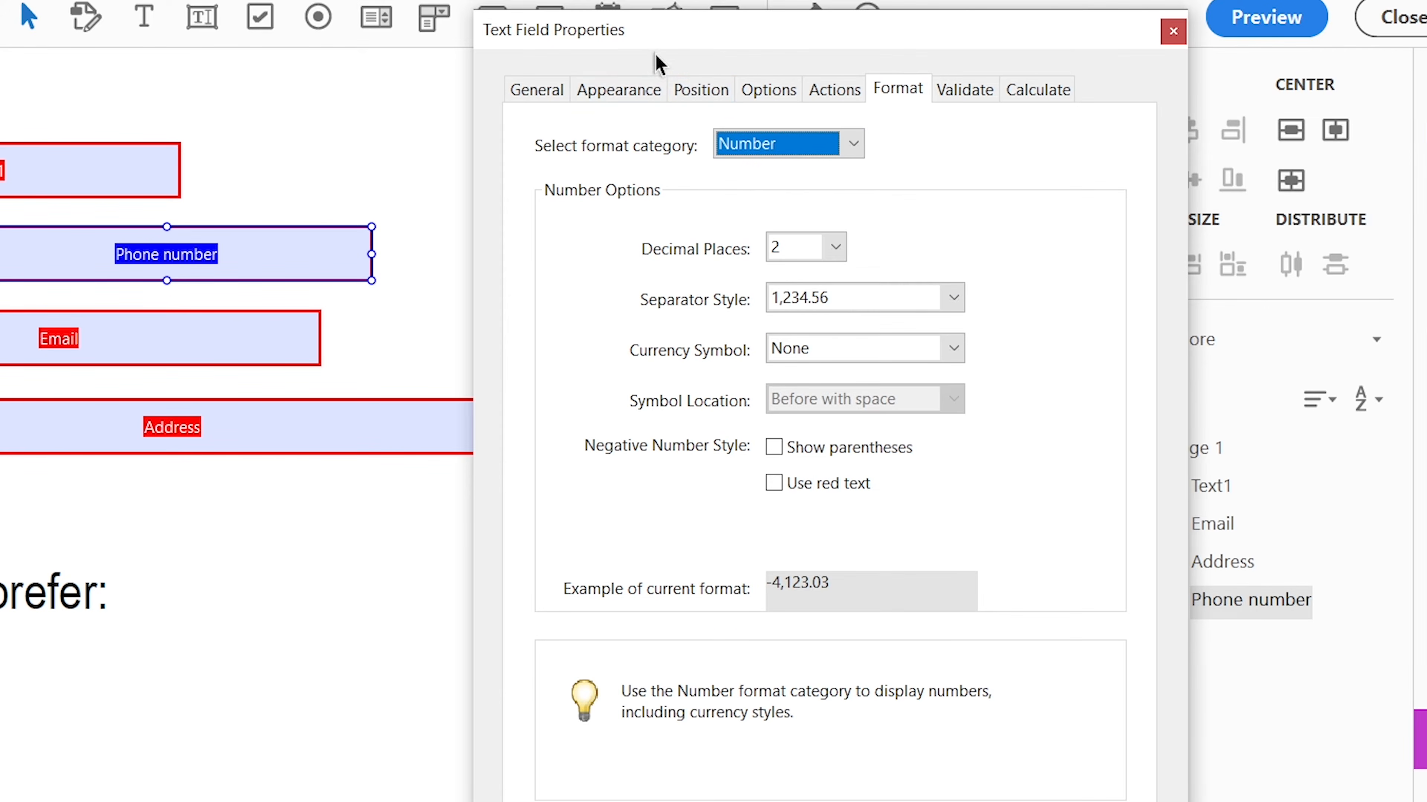
# Step: Limit the Phone number field to 11 characters in its options
pyautogui.click(768, 90)
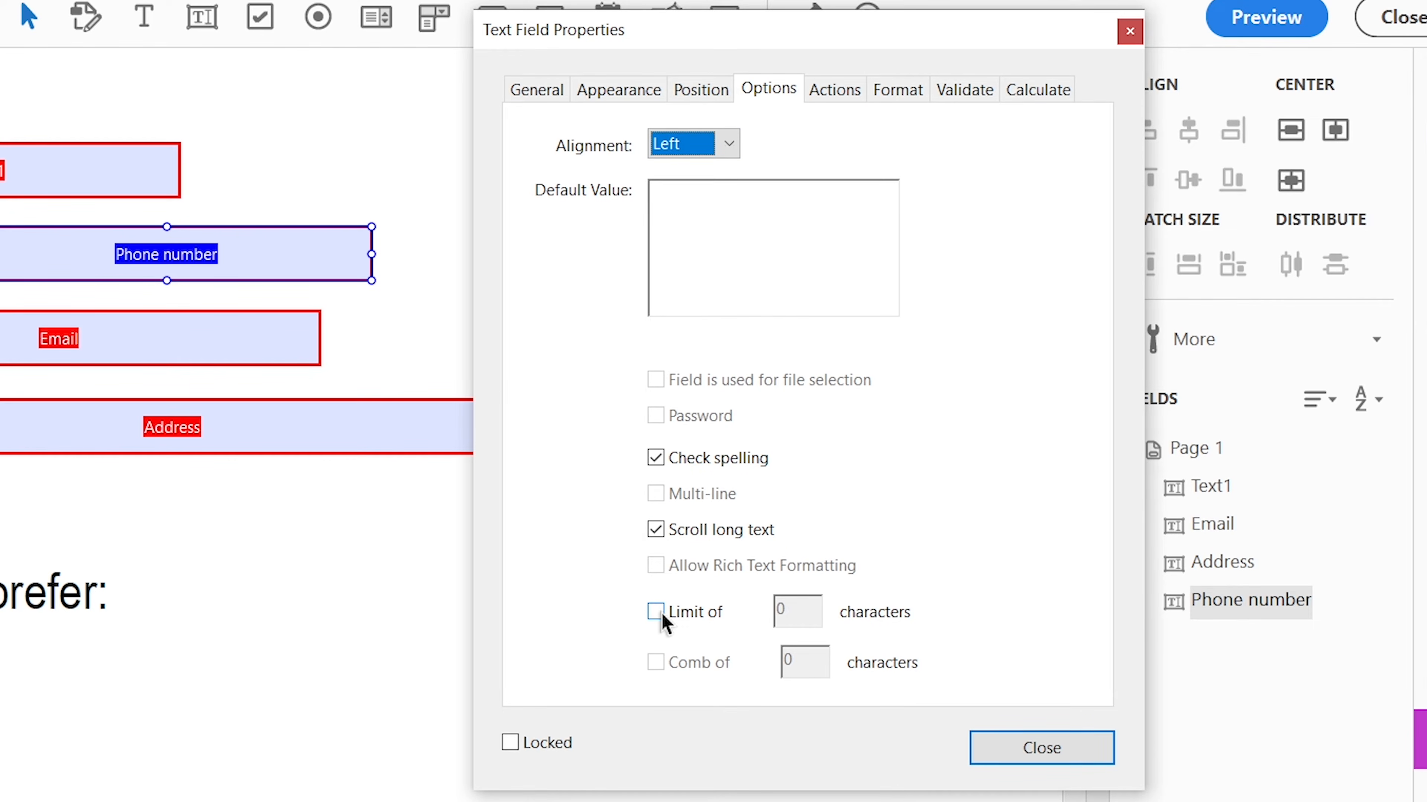
pyautogui.click(656, 612)
pyautogui.doubleClick(793, 610)
pyautogui.write('10')
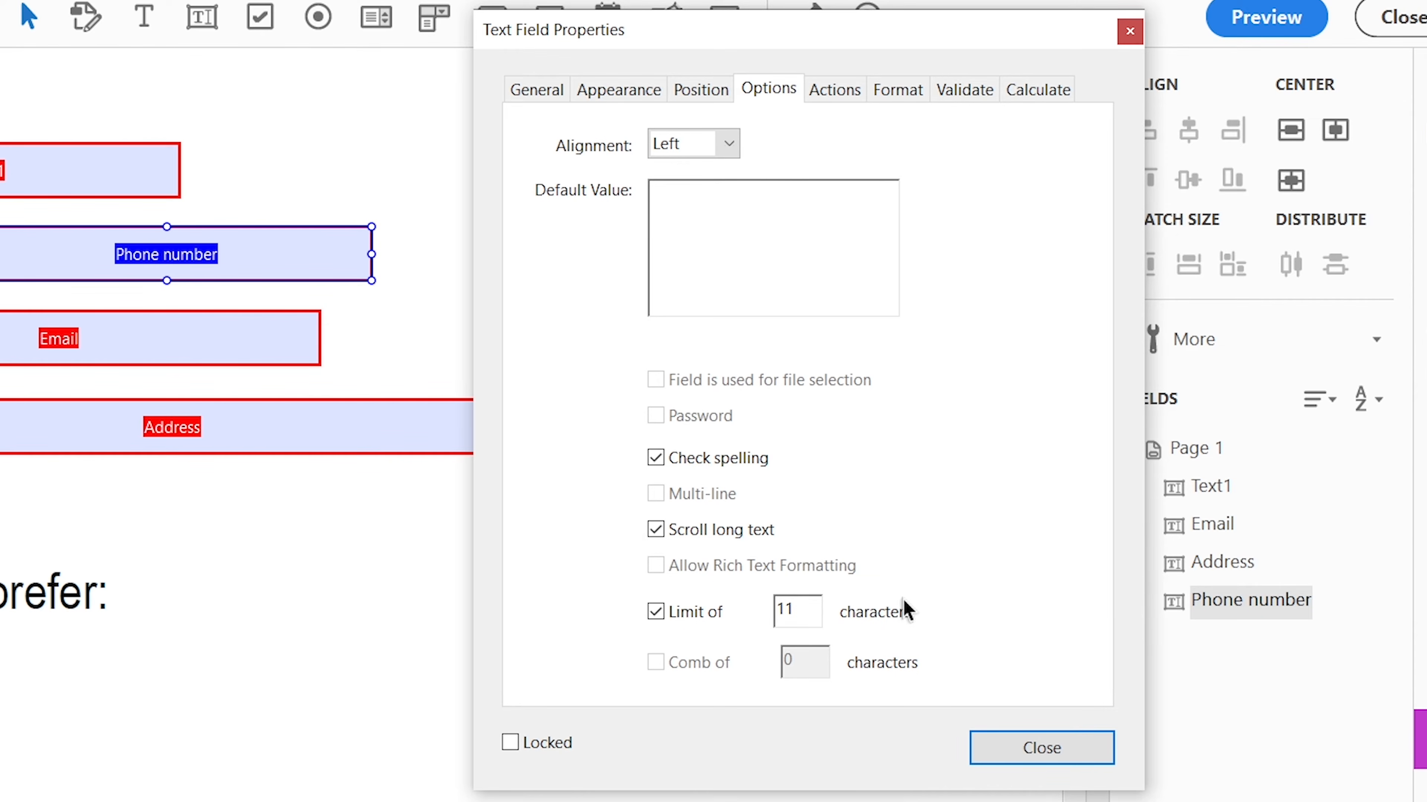
# Step: Close the Phone number field's properties and deselect the field
pyautogui.click(1040, 751)
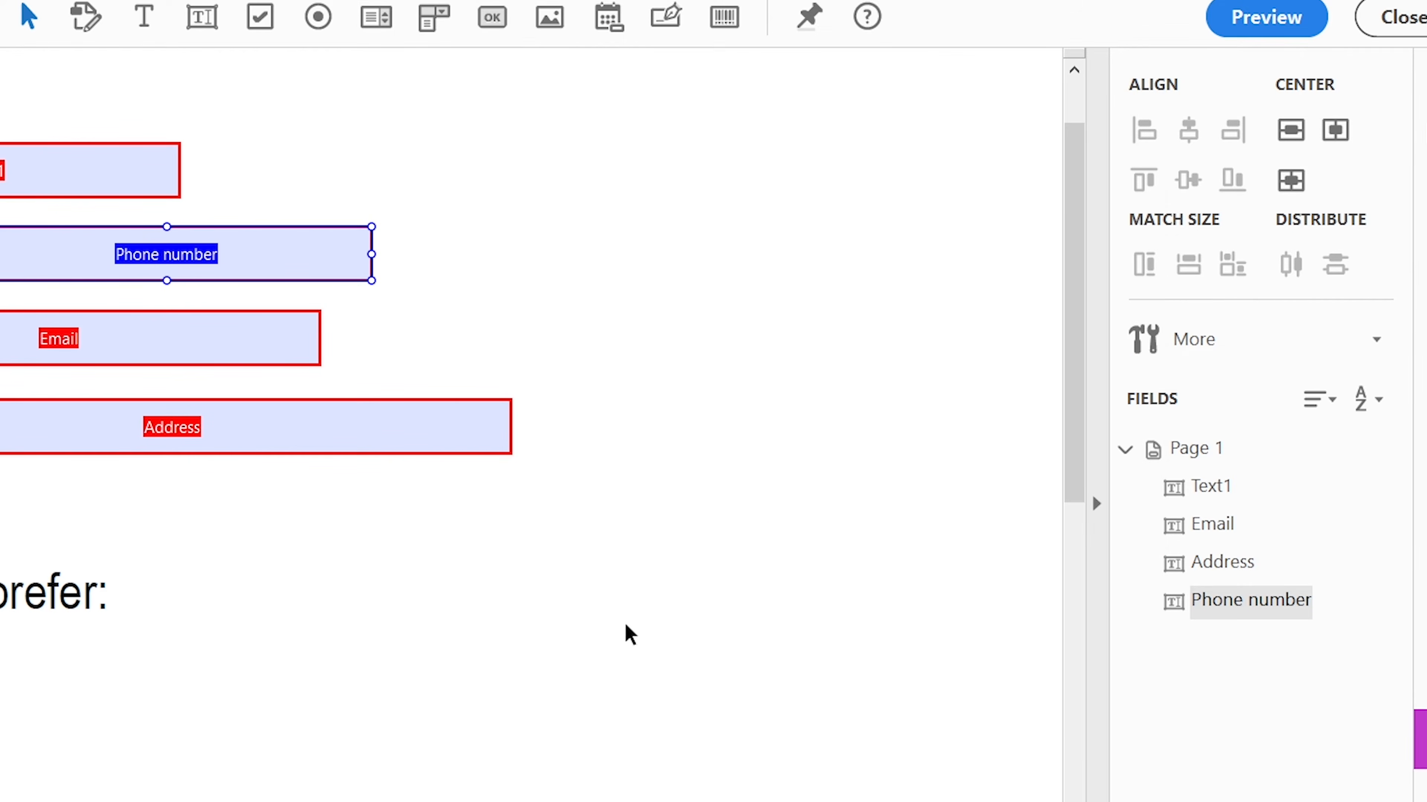
pyautogui.click(538, 572)
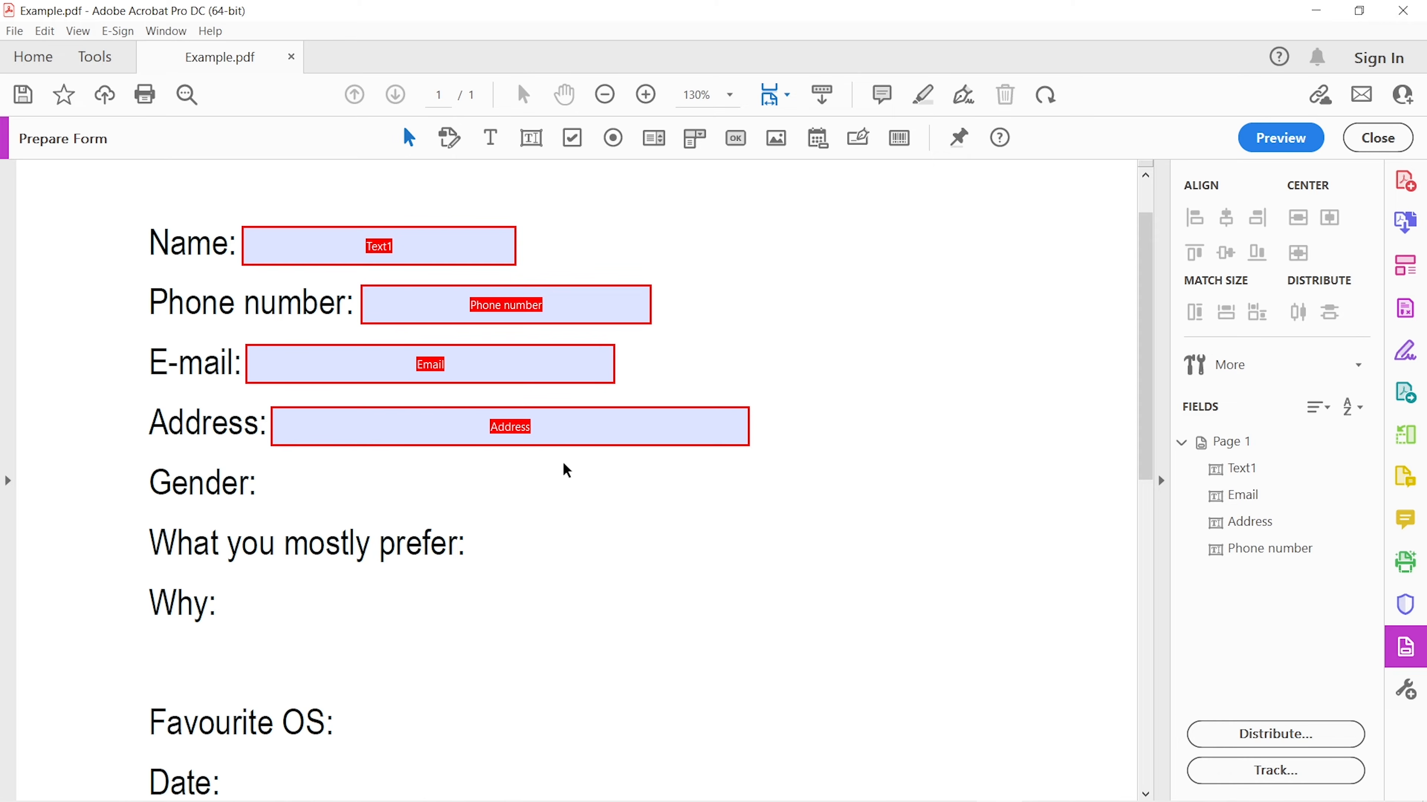
pyautogui.moveTo(145, 487); pyautogui.dragTo(232, 483)
pyautogui.doubleClick(306, 493)
pyautogui.click(646, 495)
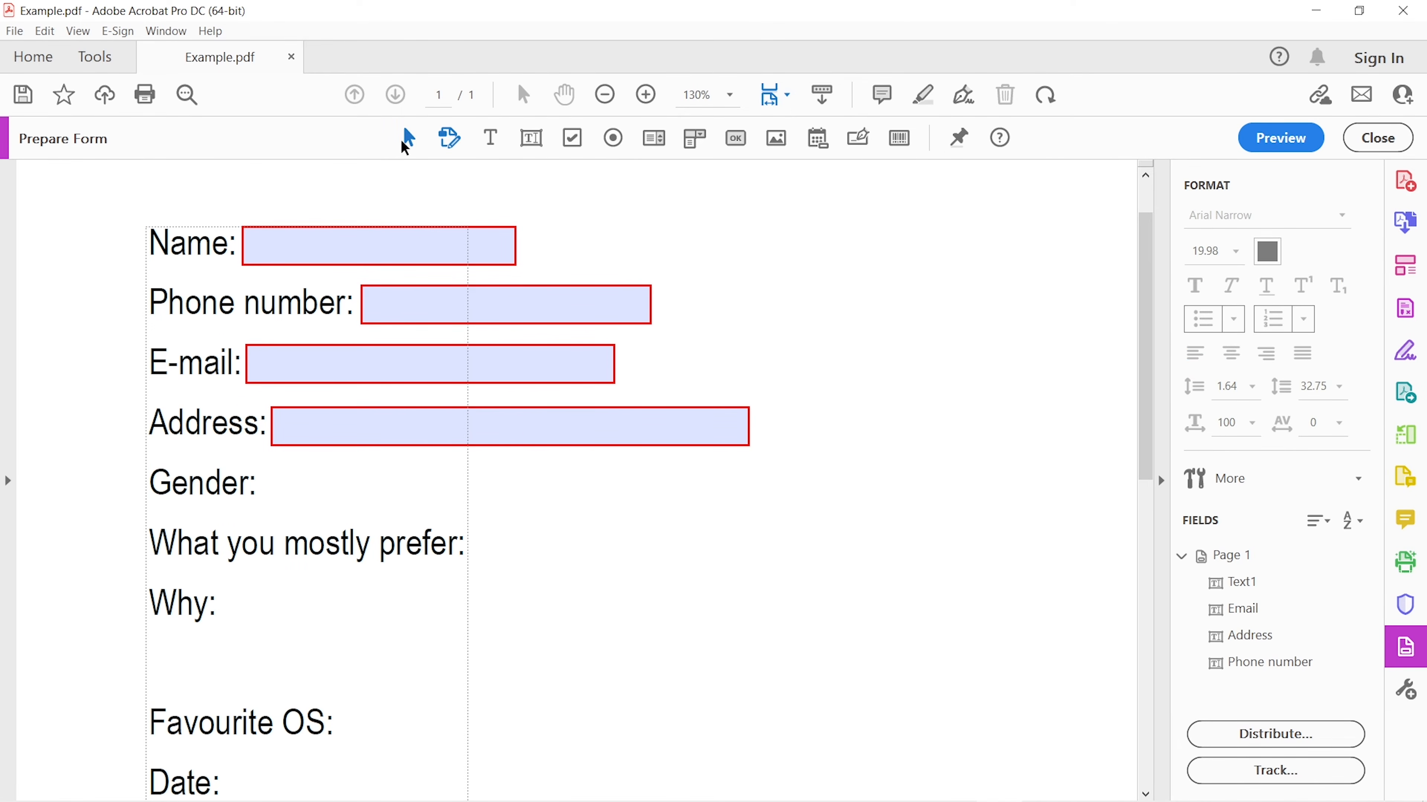
pyautogui.click(410, 135)
# Step: Place a radio button beside the Gender label, mark it as required and name its group Gender
pyautogui.click(614, 139)
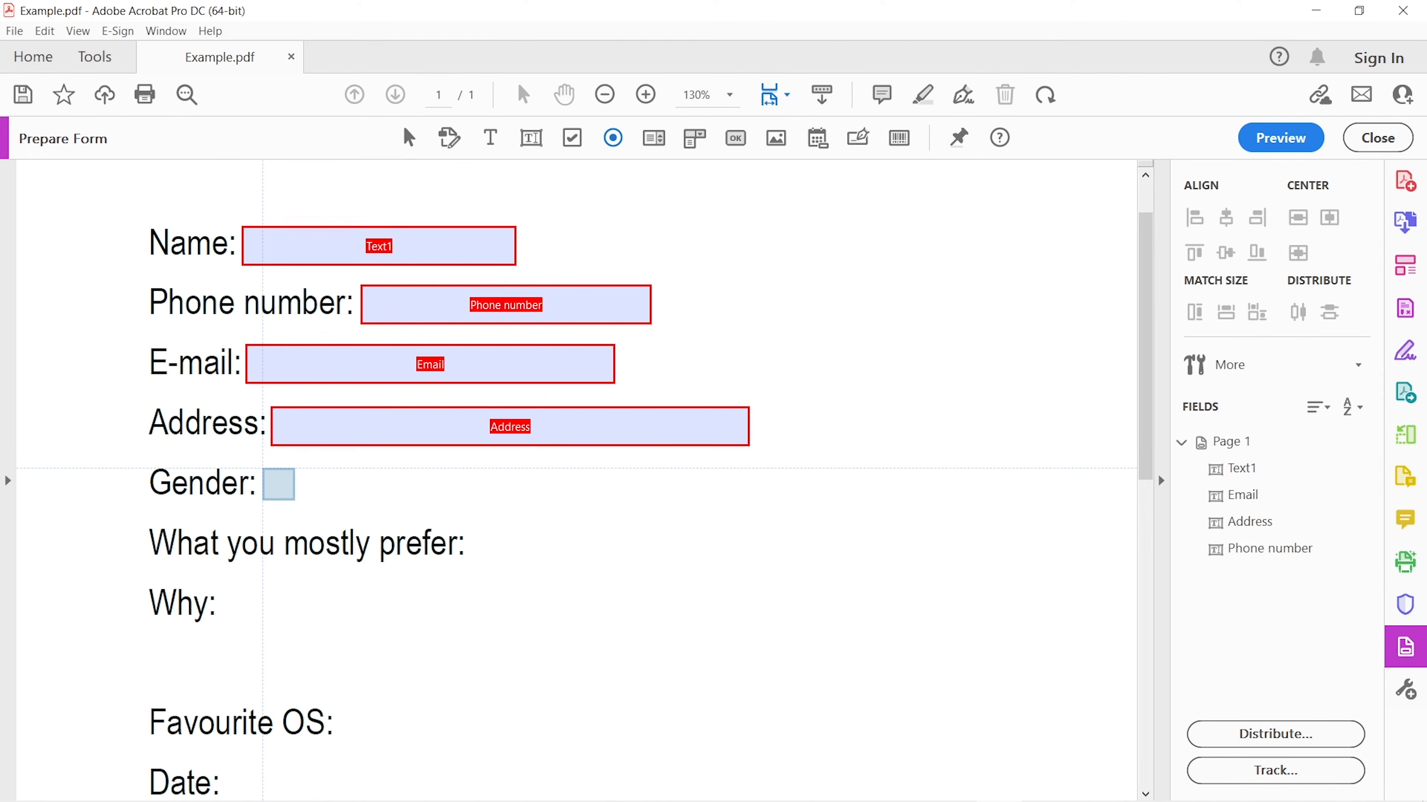
pyautogui.click(279, 484)
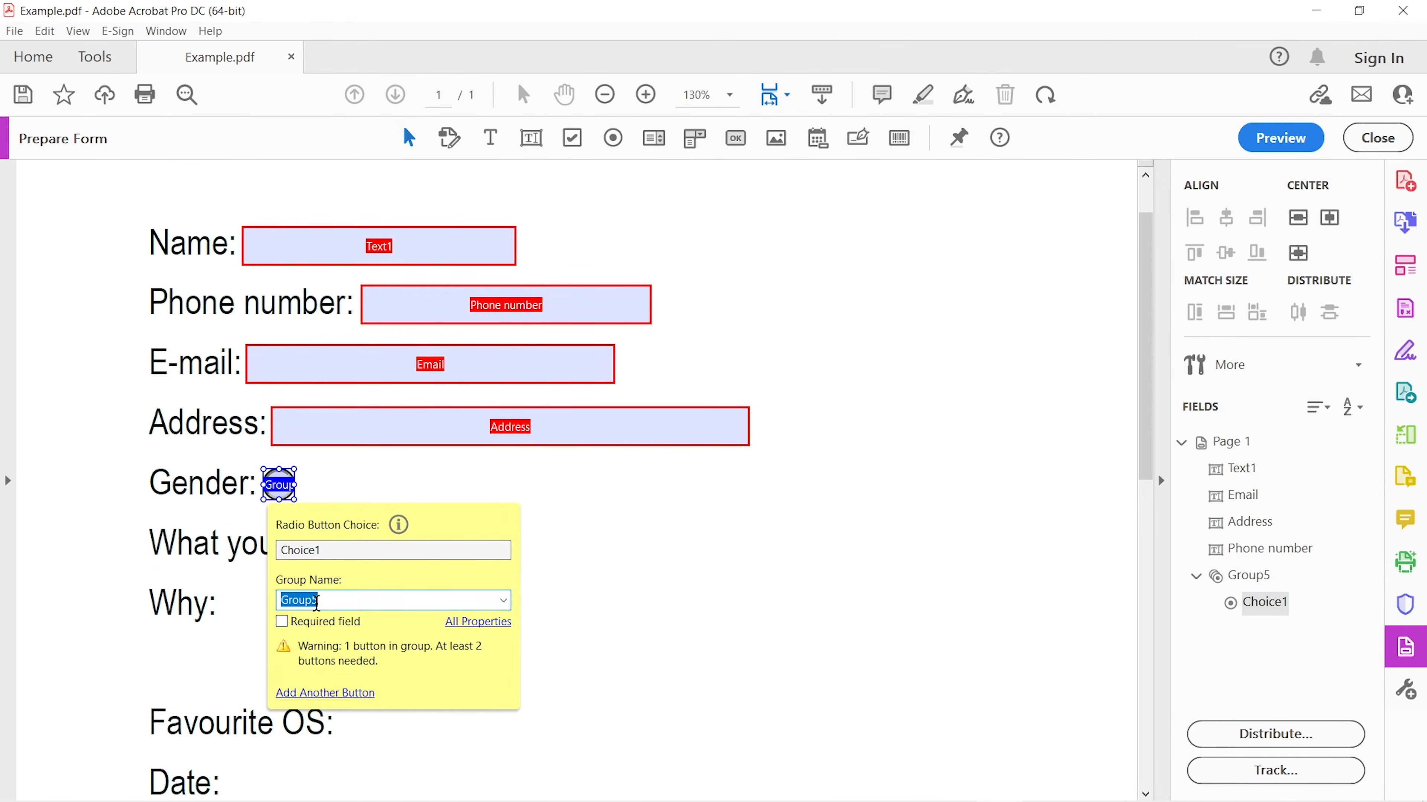
pyautogui.click(280, 623)
pyautogui.moveTo(325, 601); pyautogui.dragTo(258, 601)
pyautogui.press('BackSpace')
pyautogui.write('Gender')
pyautogui.click(582, 495)
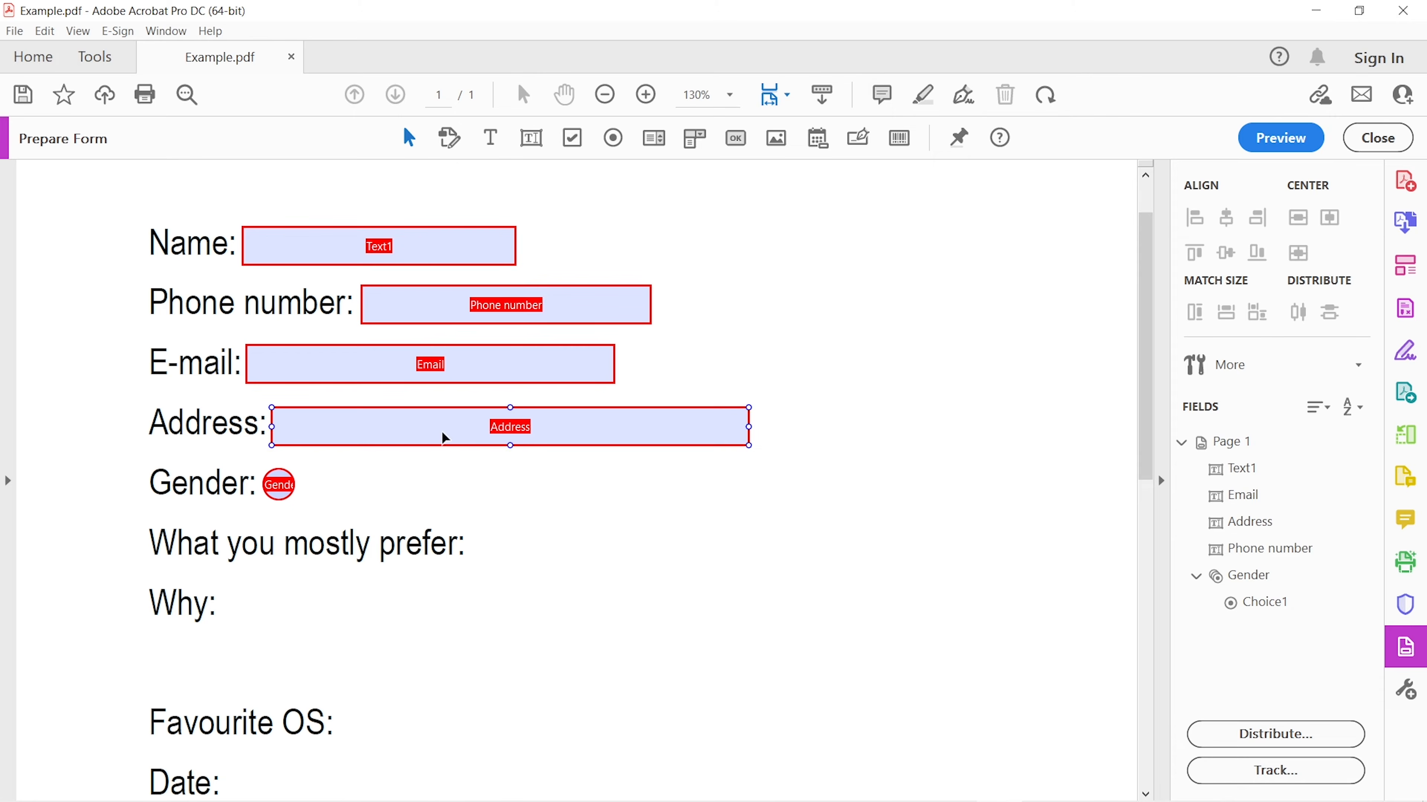
# Step: Add the text Male beside the Gender radio button and align it with the line
pyautogui.click(490, 137)
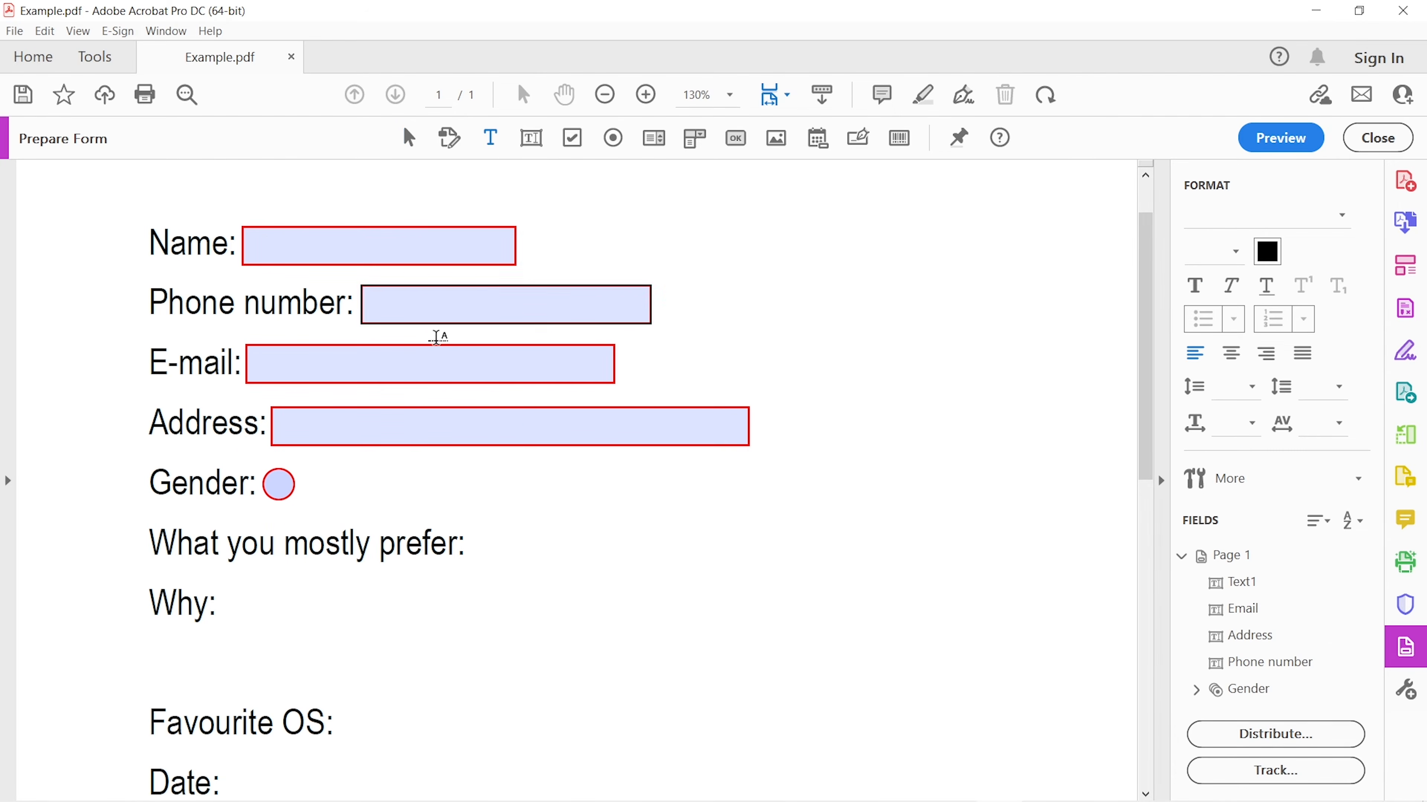
pyautogui.click(301, 485)
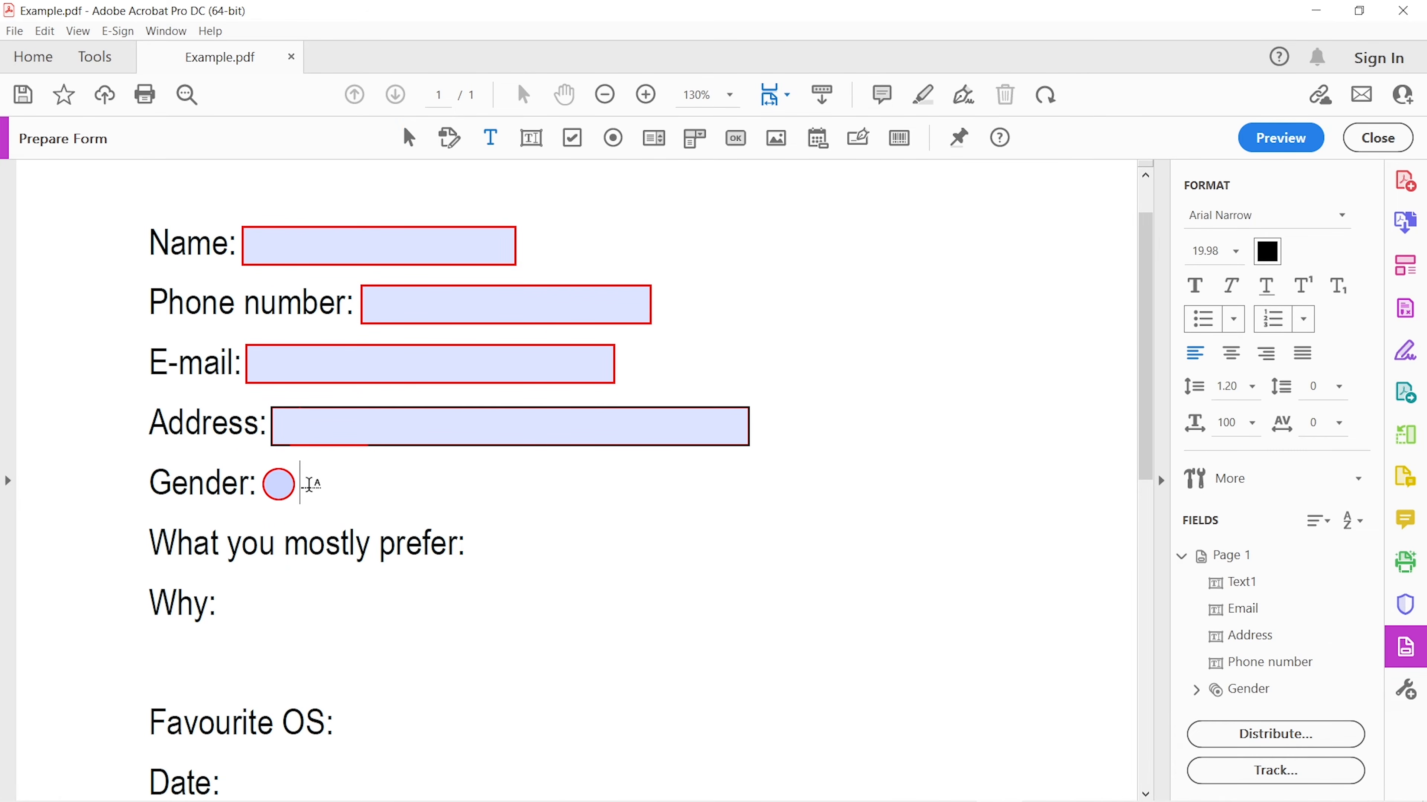
pyautogui.write('Male')
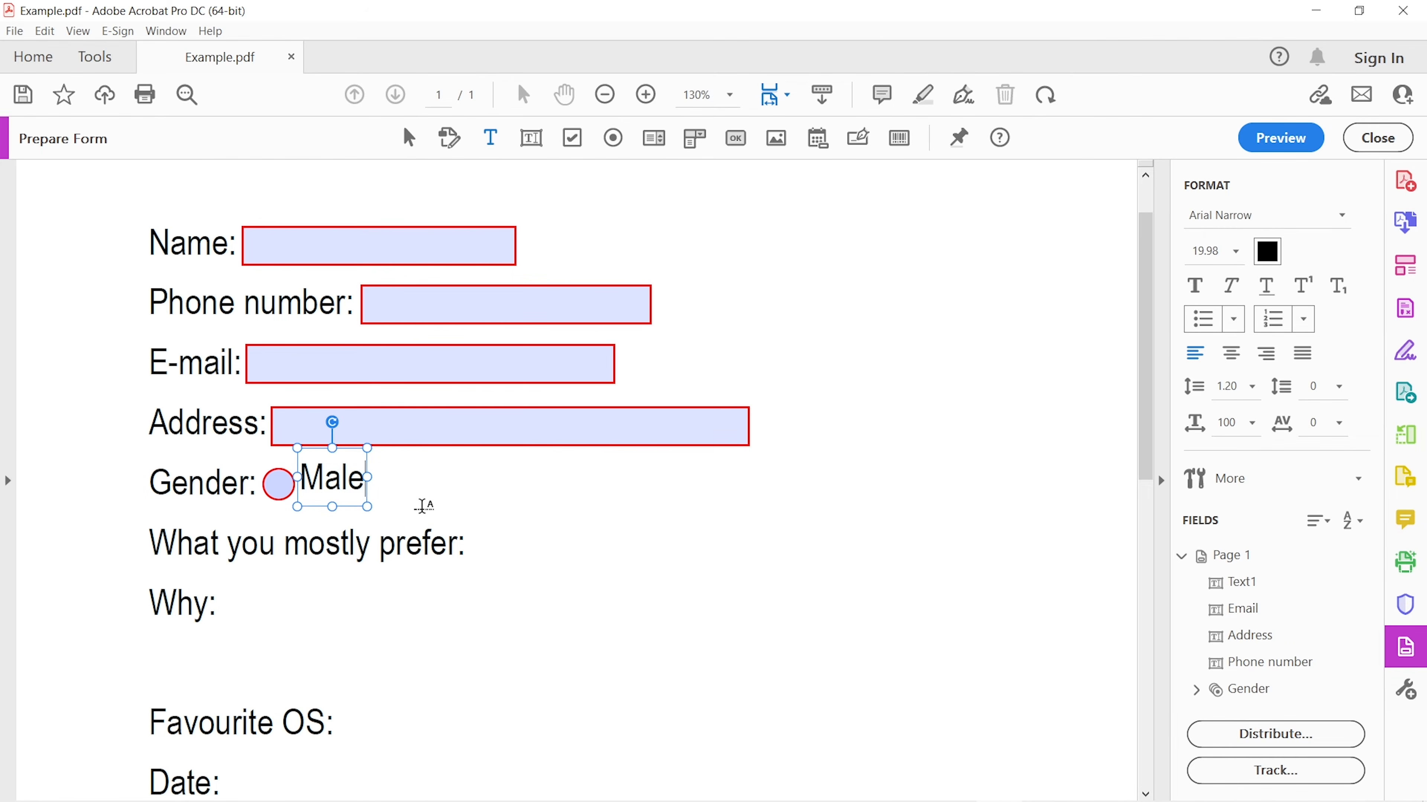
pyautogui.moveTo(354, 448); pyautogui.dragTo(351, 455)
pyautogui.click(409, 138)
# Step: Add a second radio button to the Gender group after Male and label it with the text Female
pyautogui.click(612, 137)
pyautogui.click(412, 468)
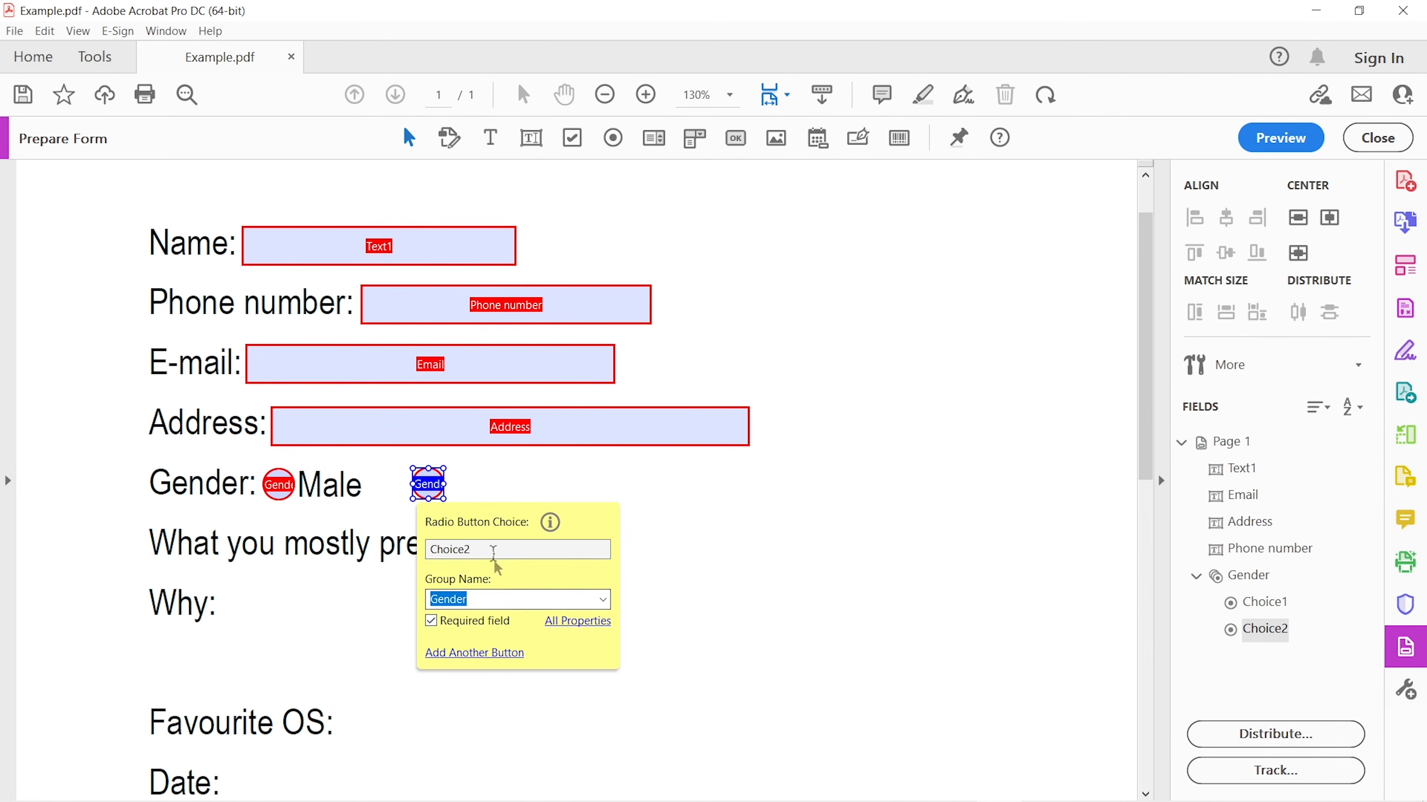
pyautogui.click(490, 138)
pyautogui.click(463, 486)
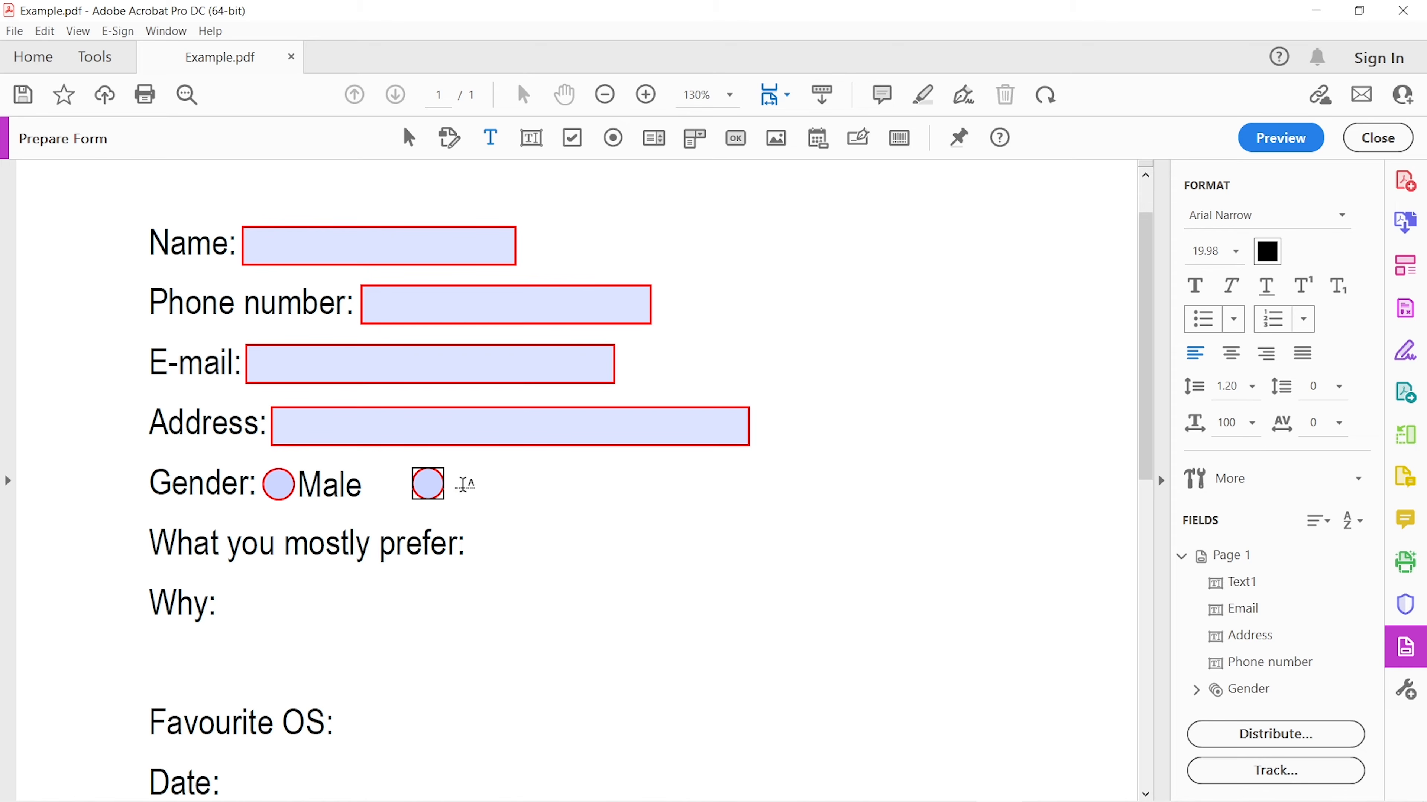
pyautogui.write('Female')
pyautogui.click(523, 453)
pyautogui.moveTo(523, 453); pyautogui.dragTo(524, 453)
pyautogui.press('Escape')
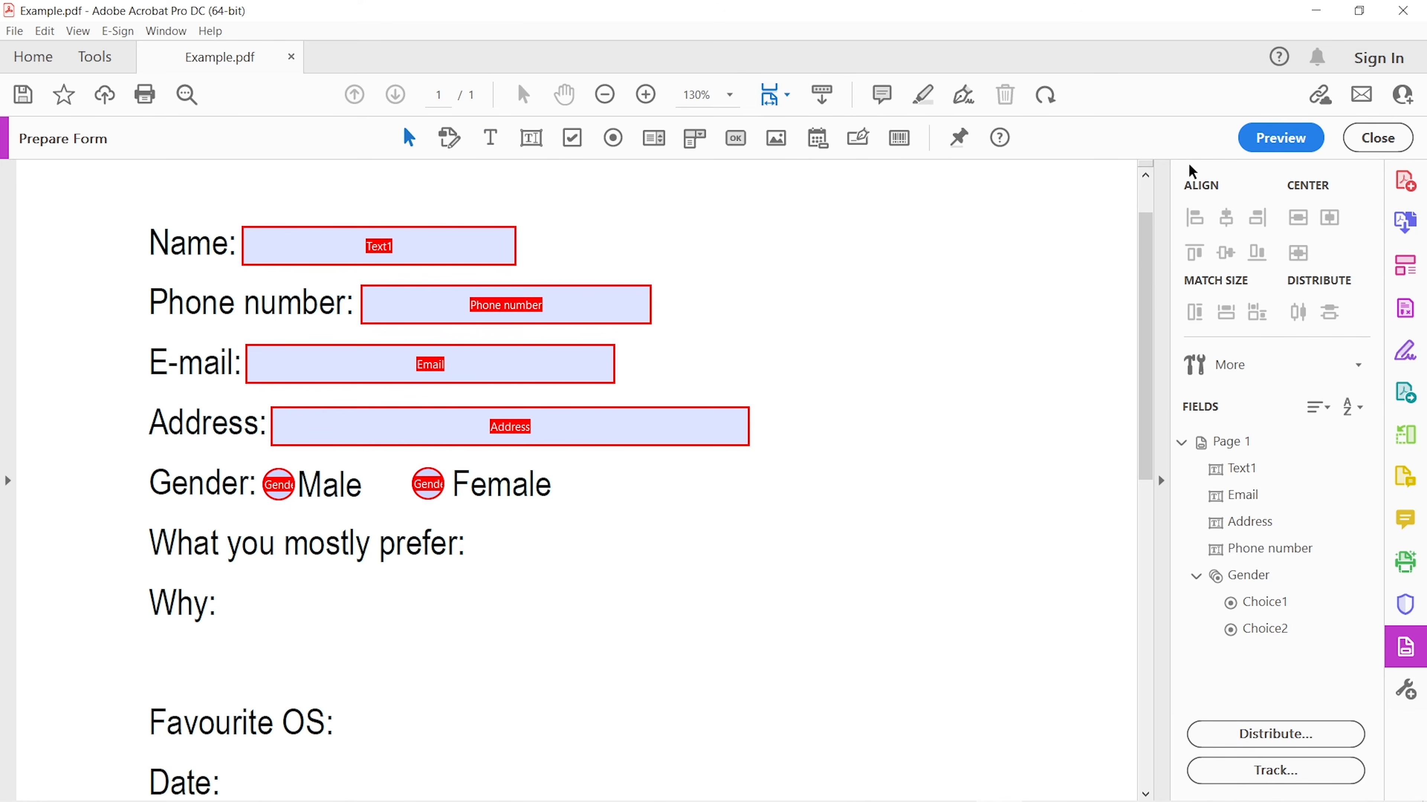
# Step: Preview the form, test switching between the Male and Female radio buttons, and return to editing
pyautogui.click(1281, 138)
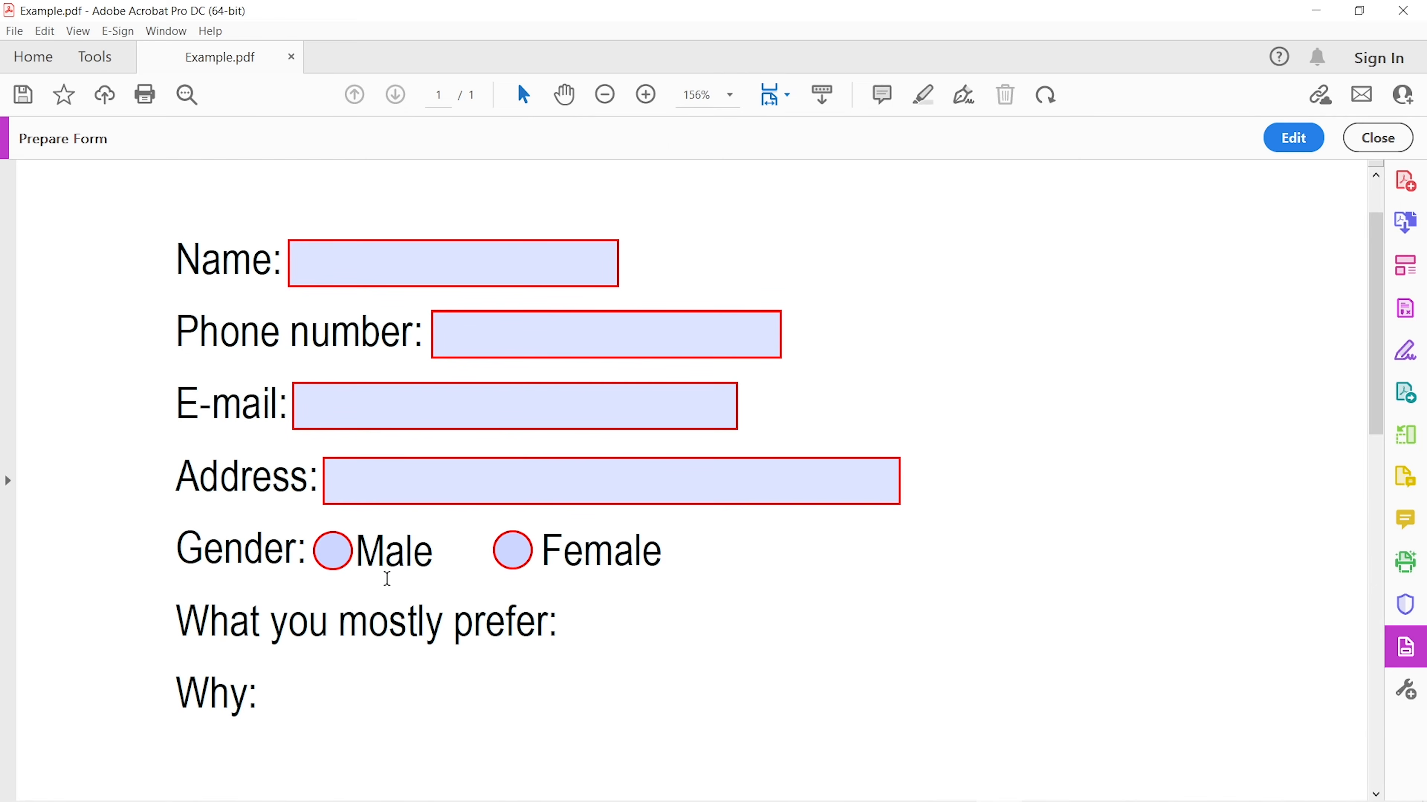
pyautogui.click(334, 555)
pyautogui.click(513, 550)
pyautogui.click(333, 551)
pyautogui.click(512, 550)
pyautogui.click(1294, 138)
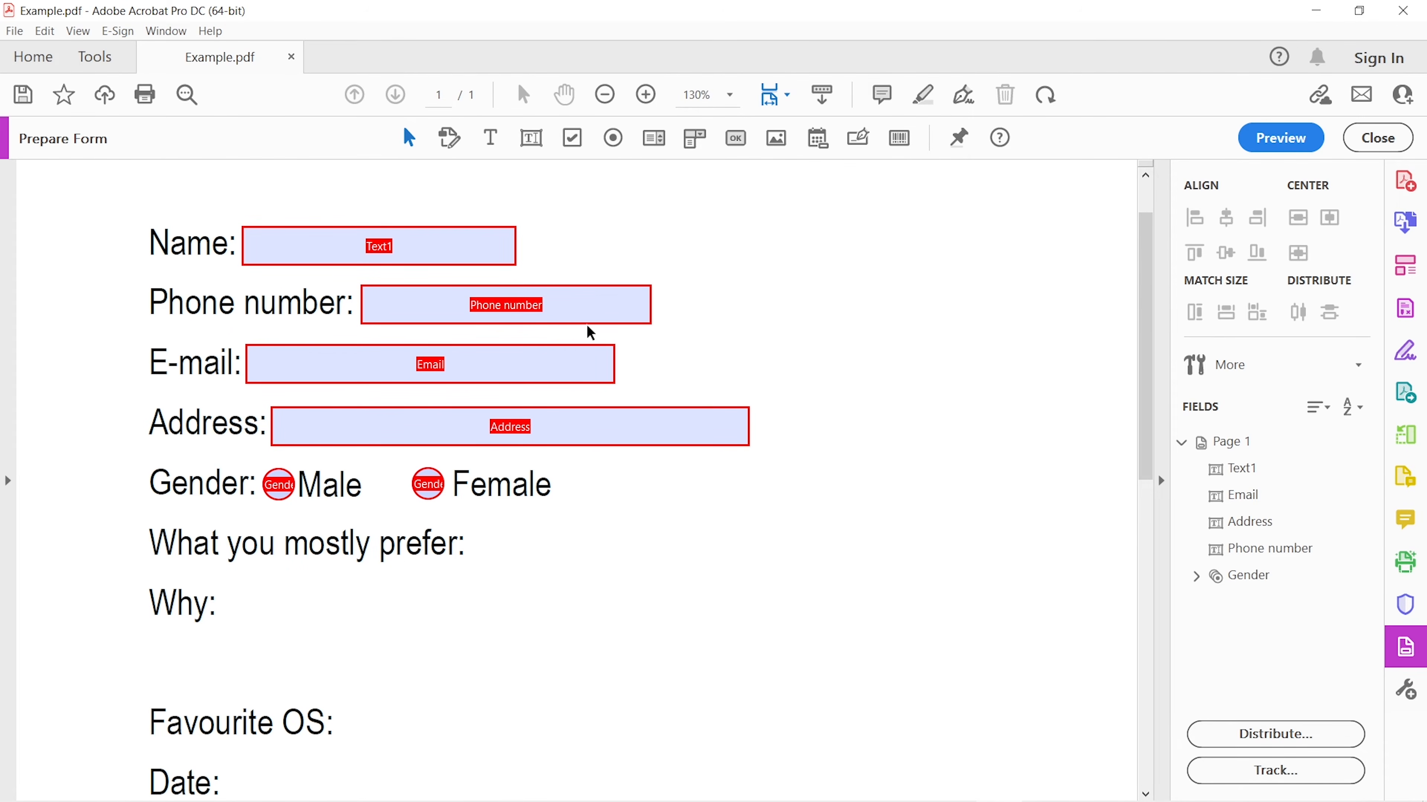
# Step: Place a check box beside the "What you mostly prefer" label, keeping its default name and leaving it optional
pyautogui.click(571, 140)
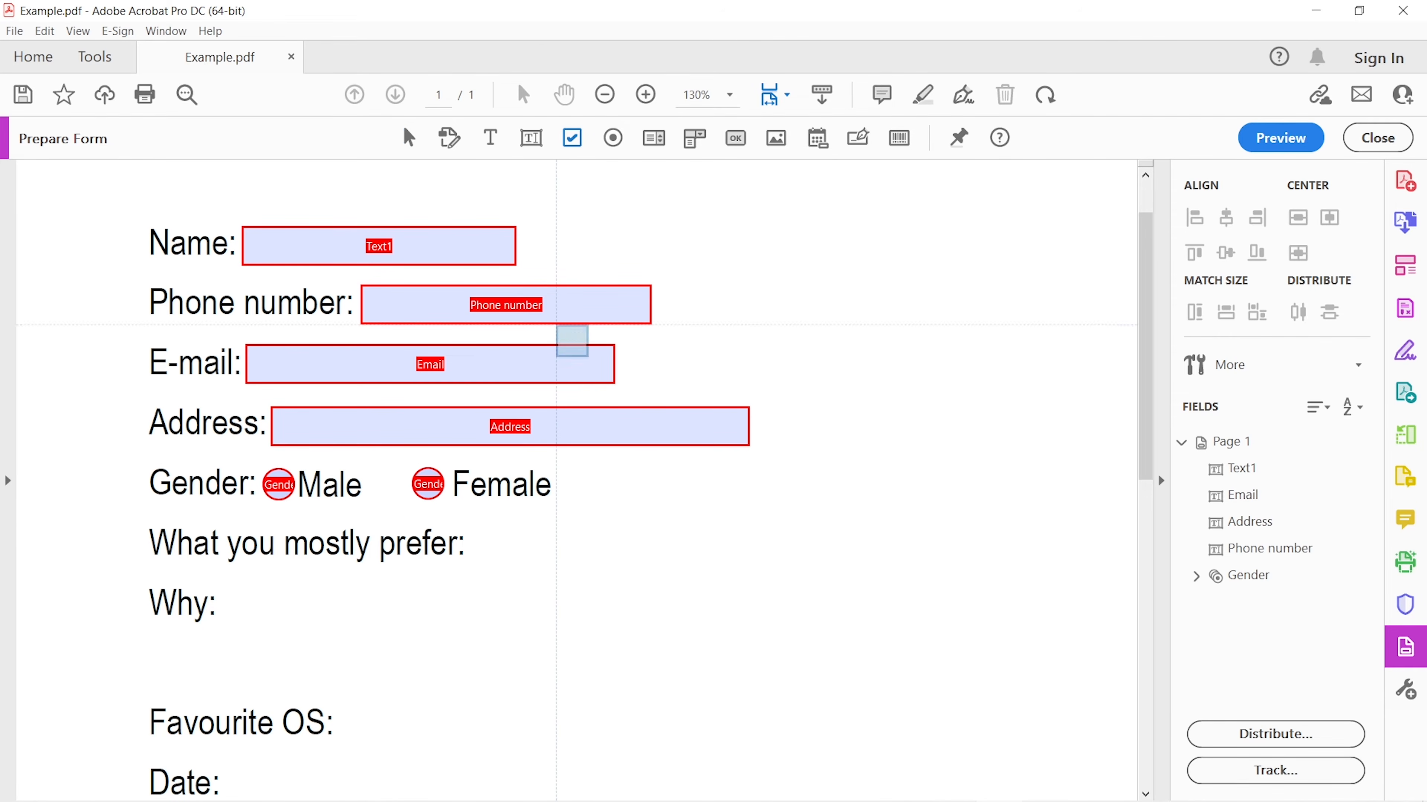
pyautogui.click(472, 529)
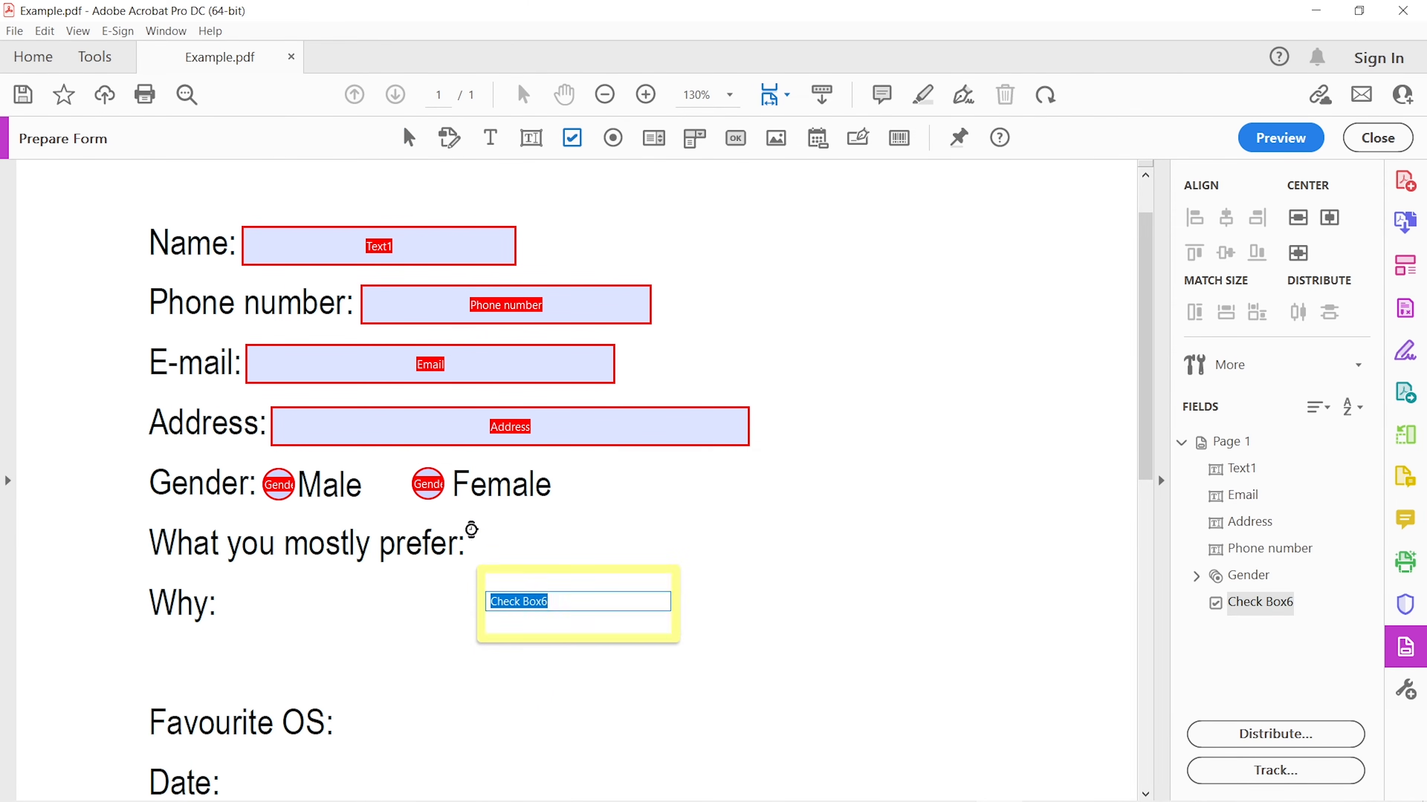
pyautogui.click(491, 624)
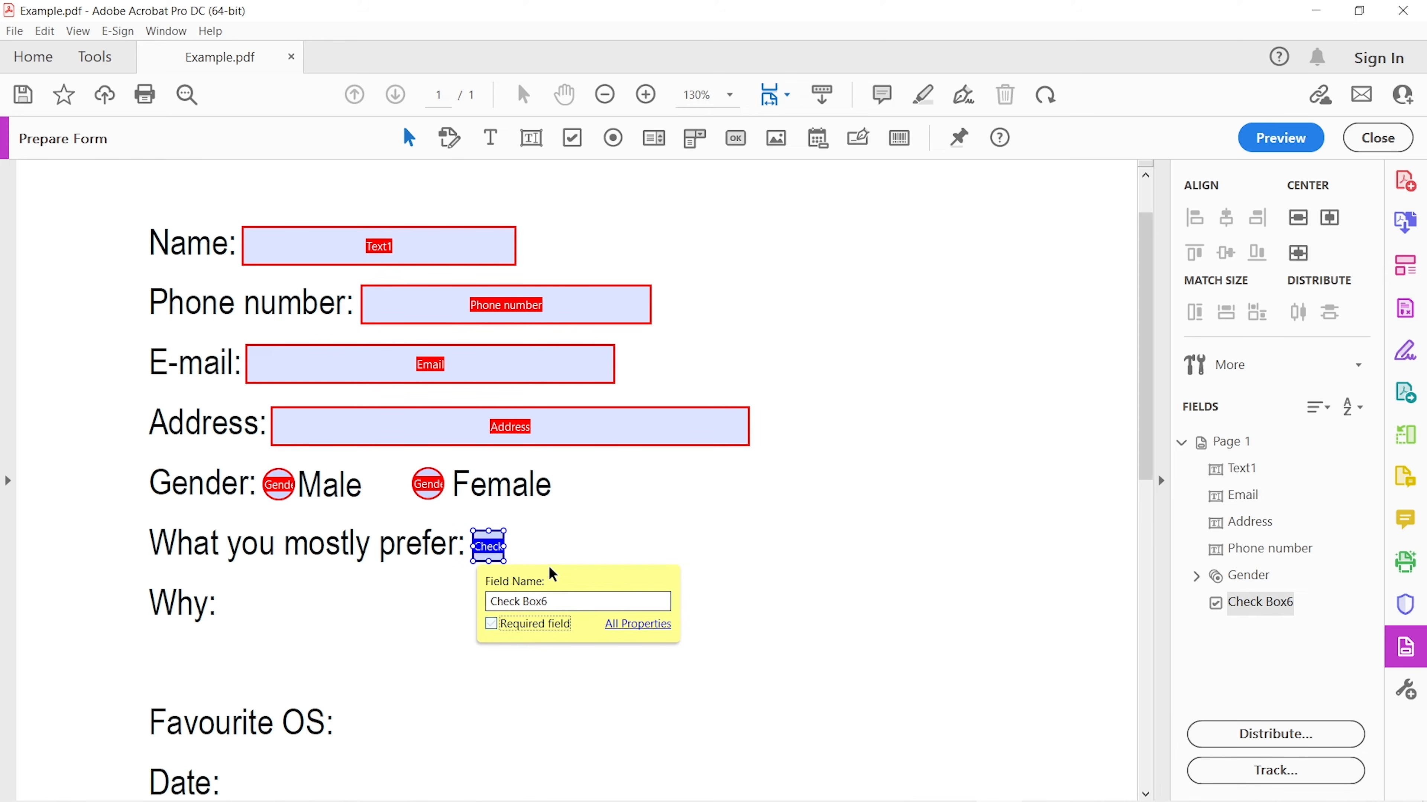
pyautogui.click(550, 523)
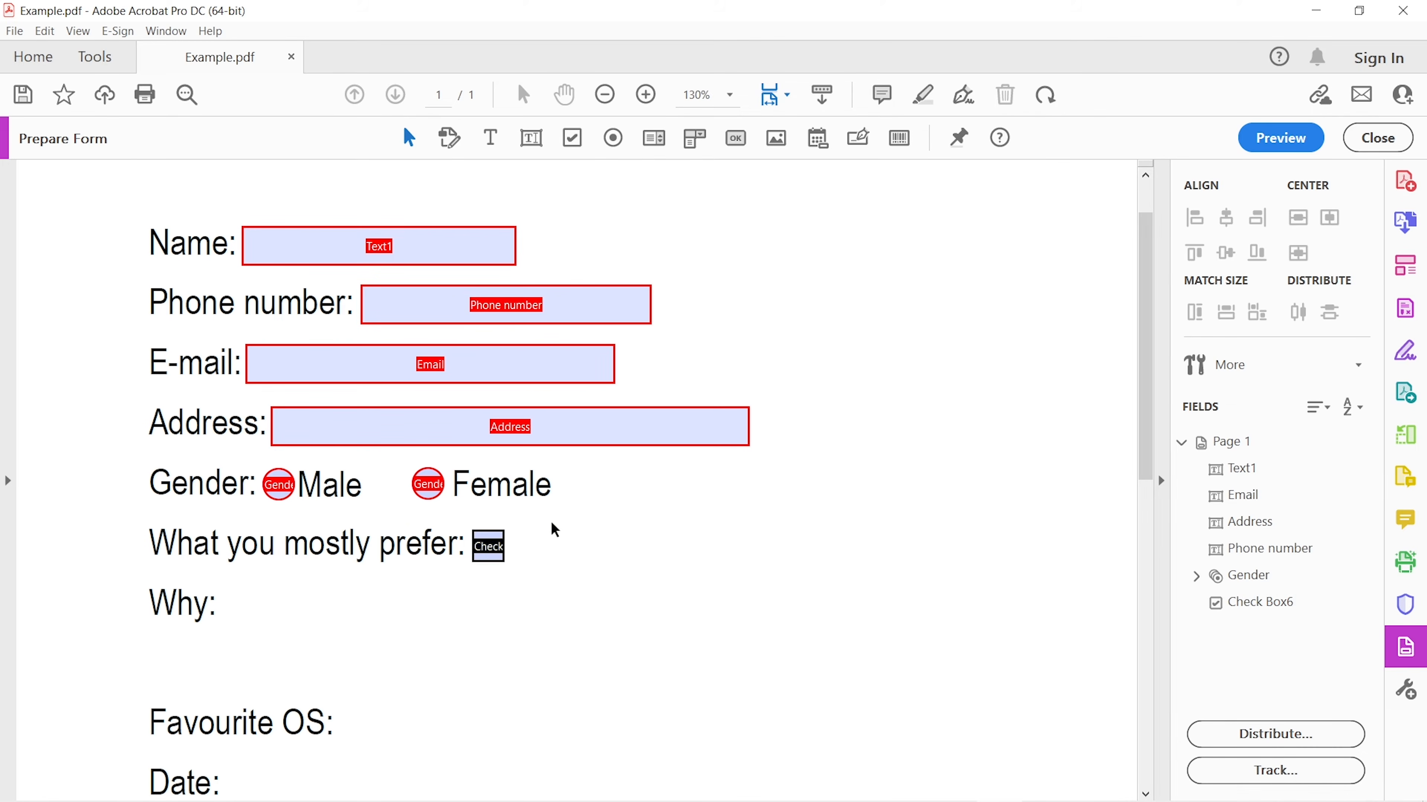
# Step: Add the text Windows beside the check box on the "What you mostly prefer" line
pyautogui.click(487, 135)
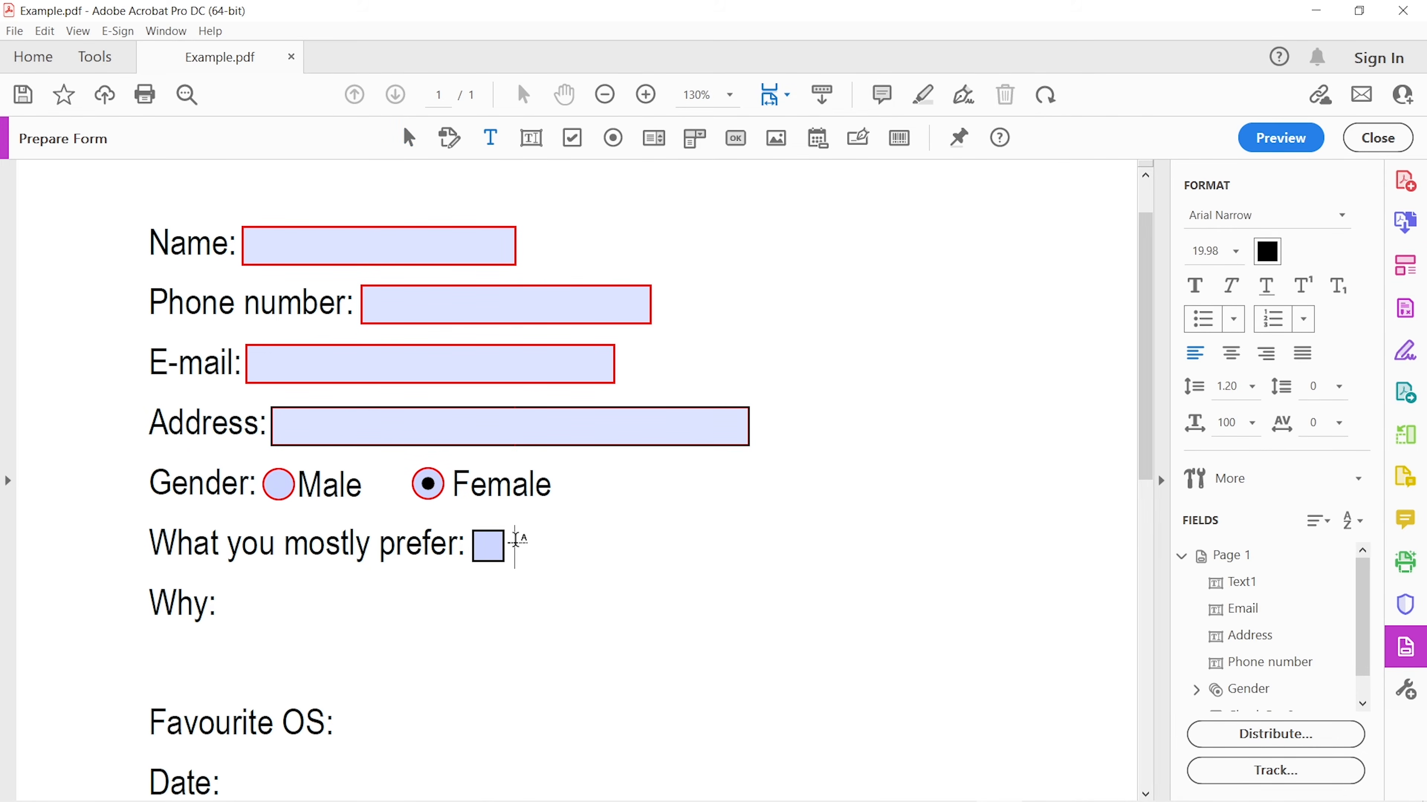
pyautogui.click(515, 539)
pyautogui.write('Wino')
pyautogui.press('BackSpace')
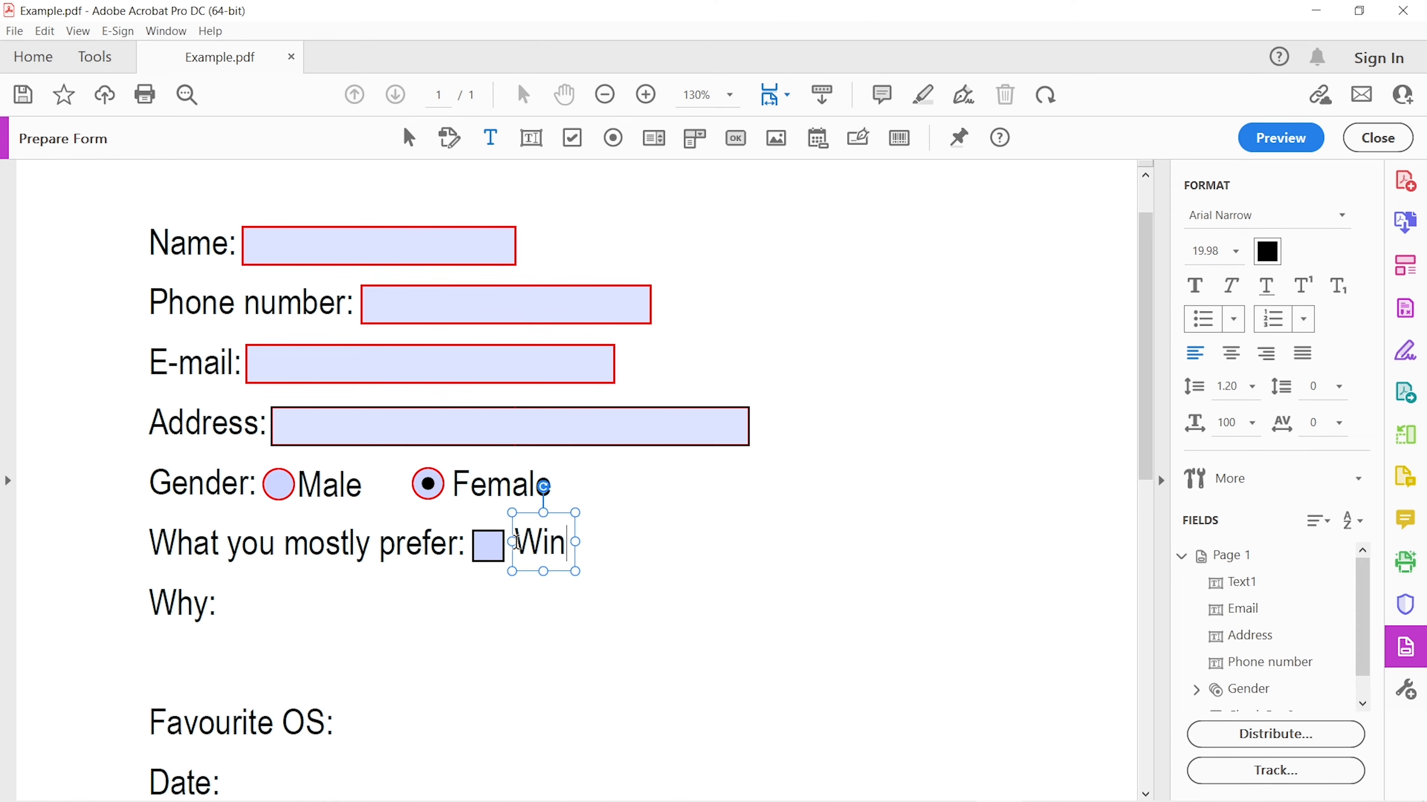
pyautogui.write('dows')
pyautogui.click(409, 138)
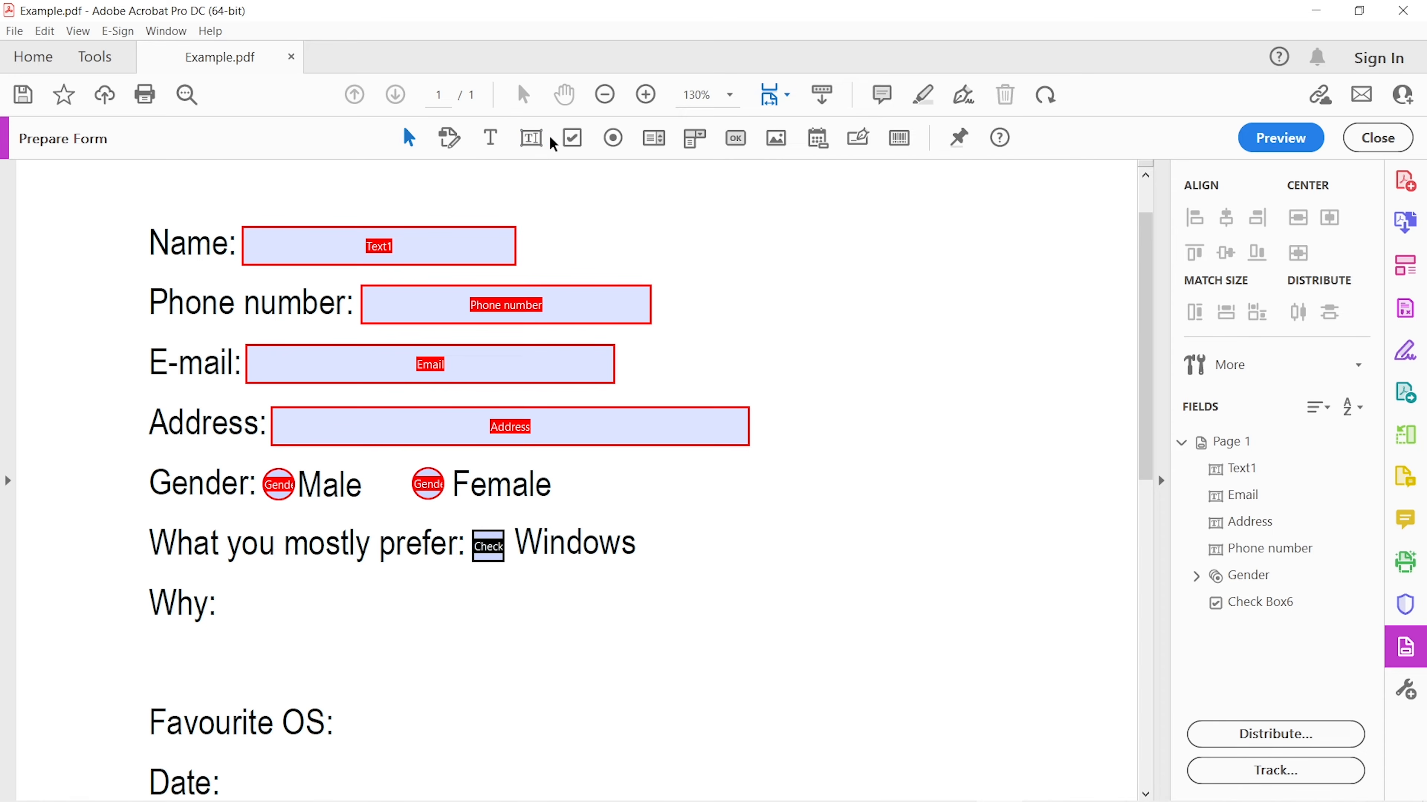
# Step: Place a second check box after Windows, label it MacOS and align the text with the line
pyautogui.click(571, 139)
pyautogui.click(667, 544)
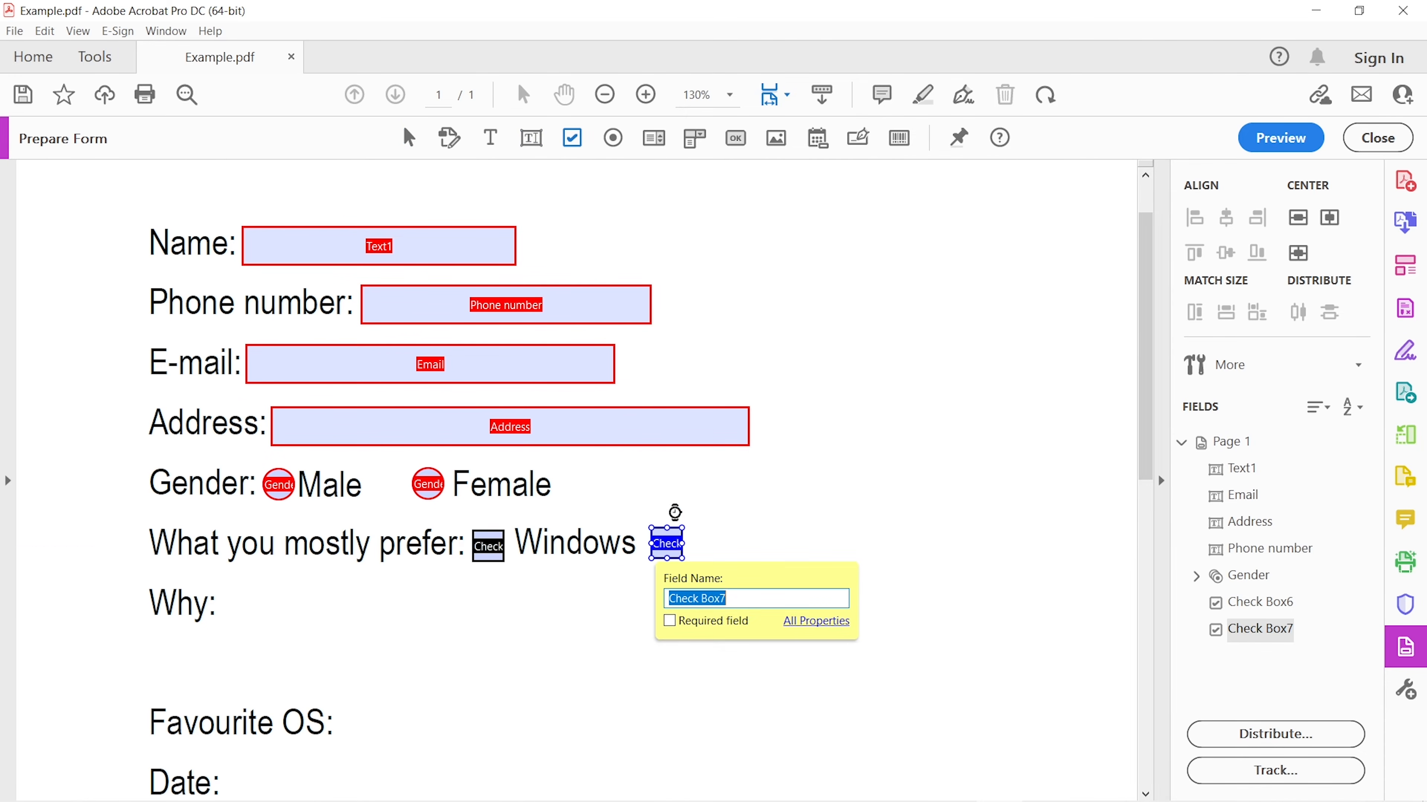
pyautogui.click(491, 138)
pyautogui.click(692, 541)
pyautogui.write('MacOS')
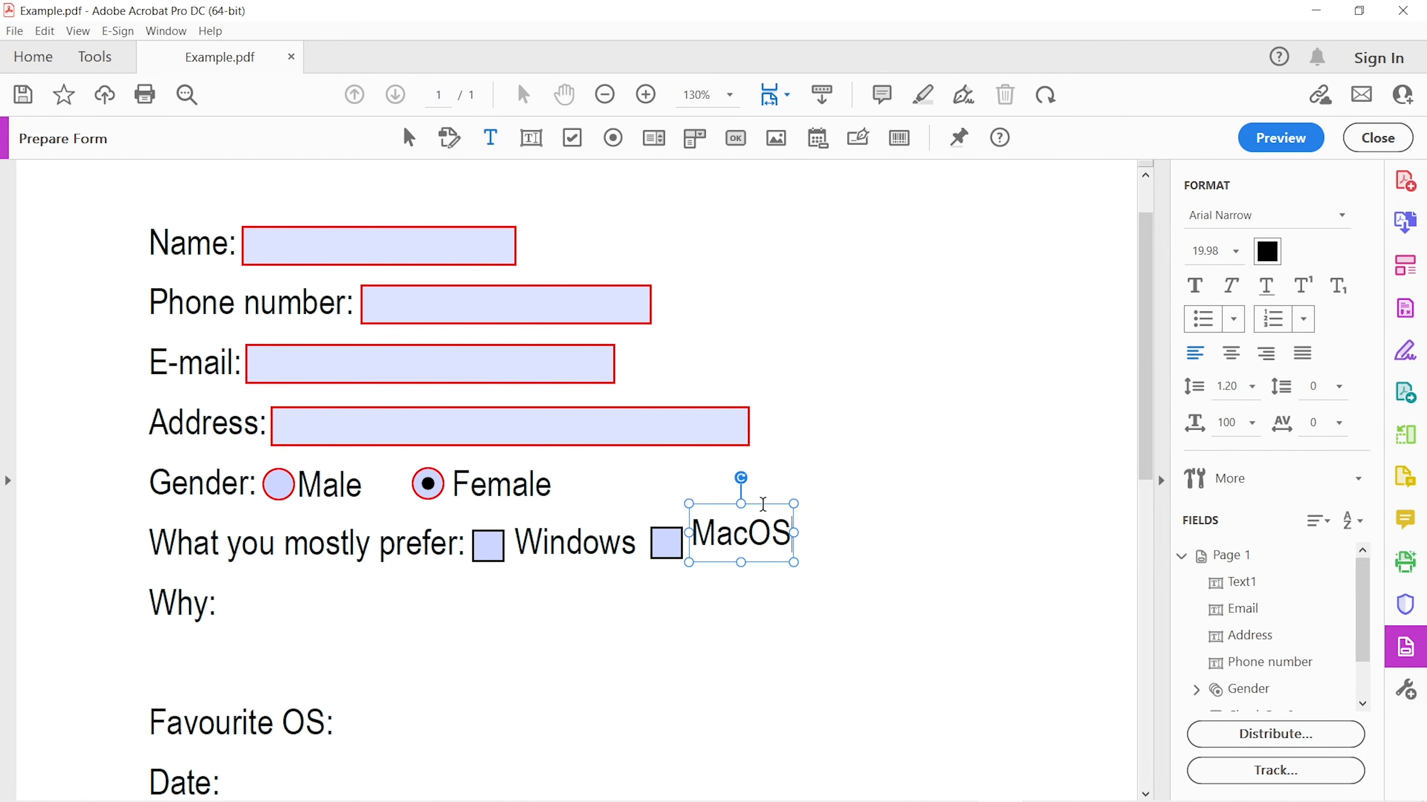
pyautogui.moveTo(762, 504); pyautogui.dragTo(762, 516)
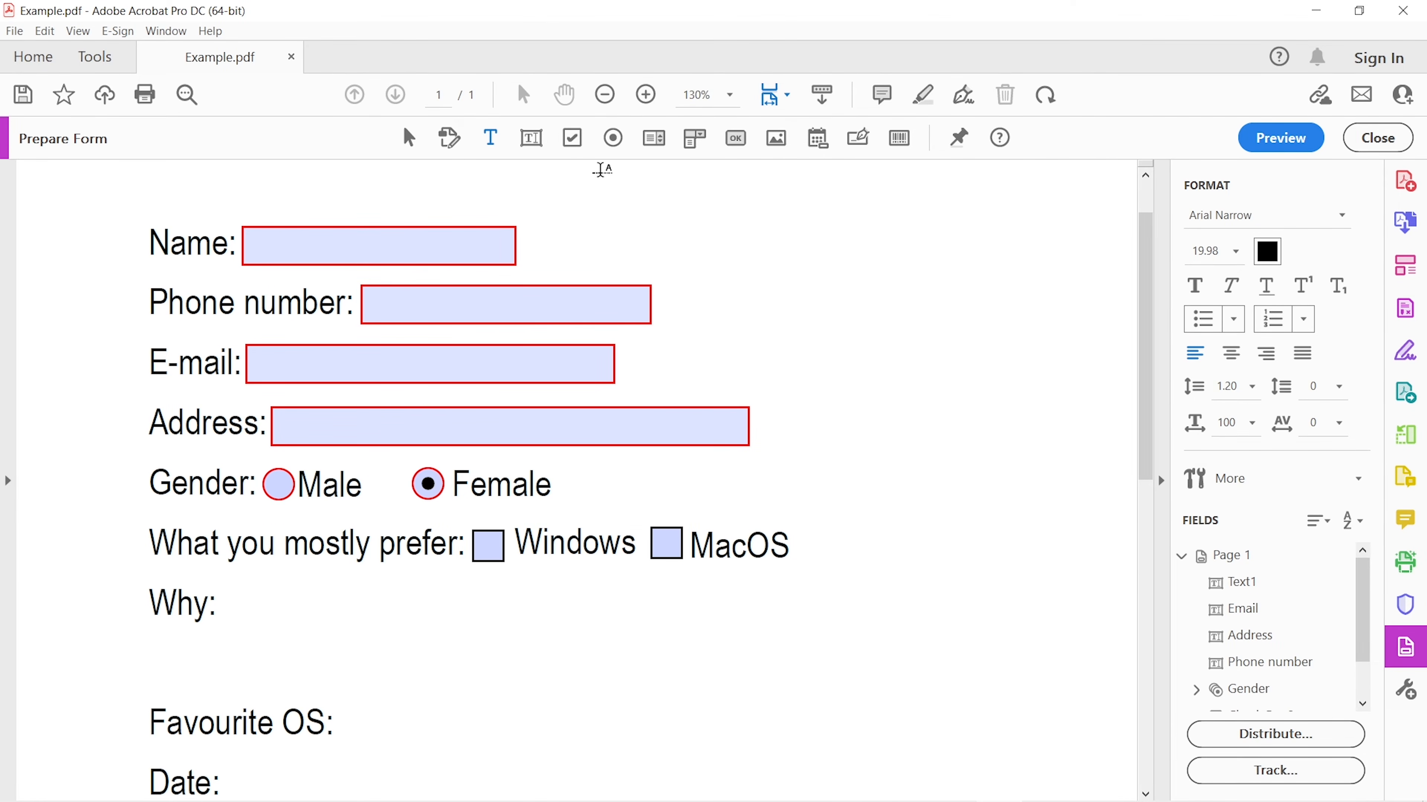
# Step: Place a third check box after MacOS, label it Ubuntu and nudge the text into line
pyautogui.click(571, 137)
pyautogui.click(823, 541)
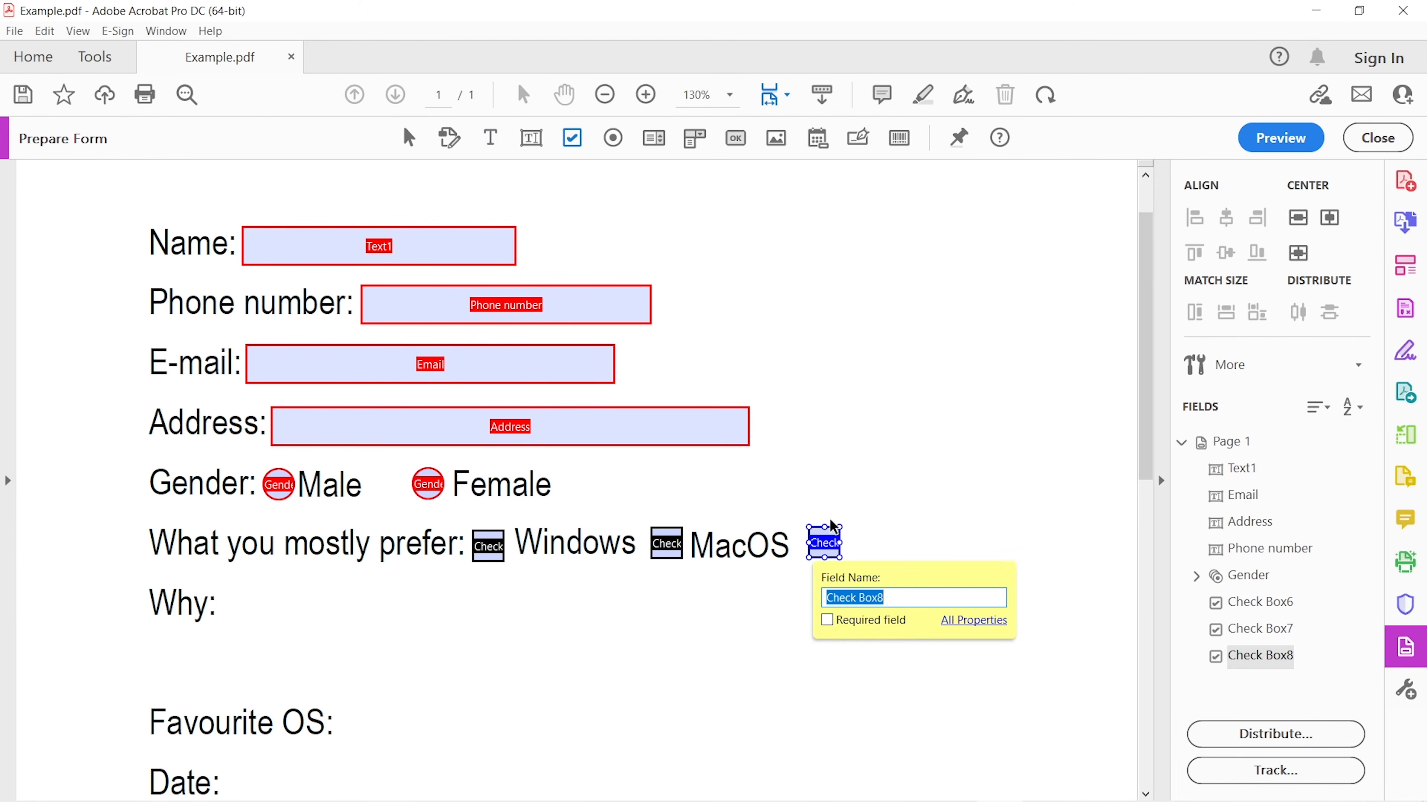
pyautogui.click(481, 136)
pyautogui.click(850, 543)
pyautogui.write('Ubuntu')
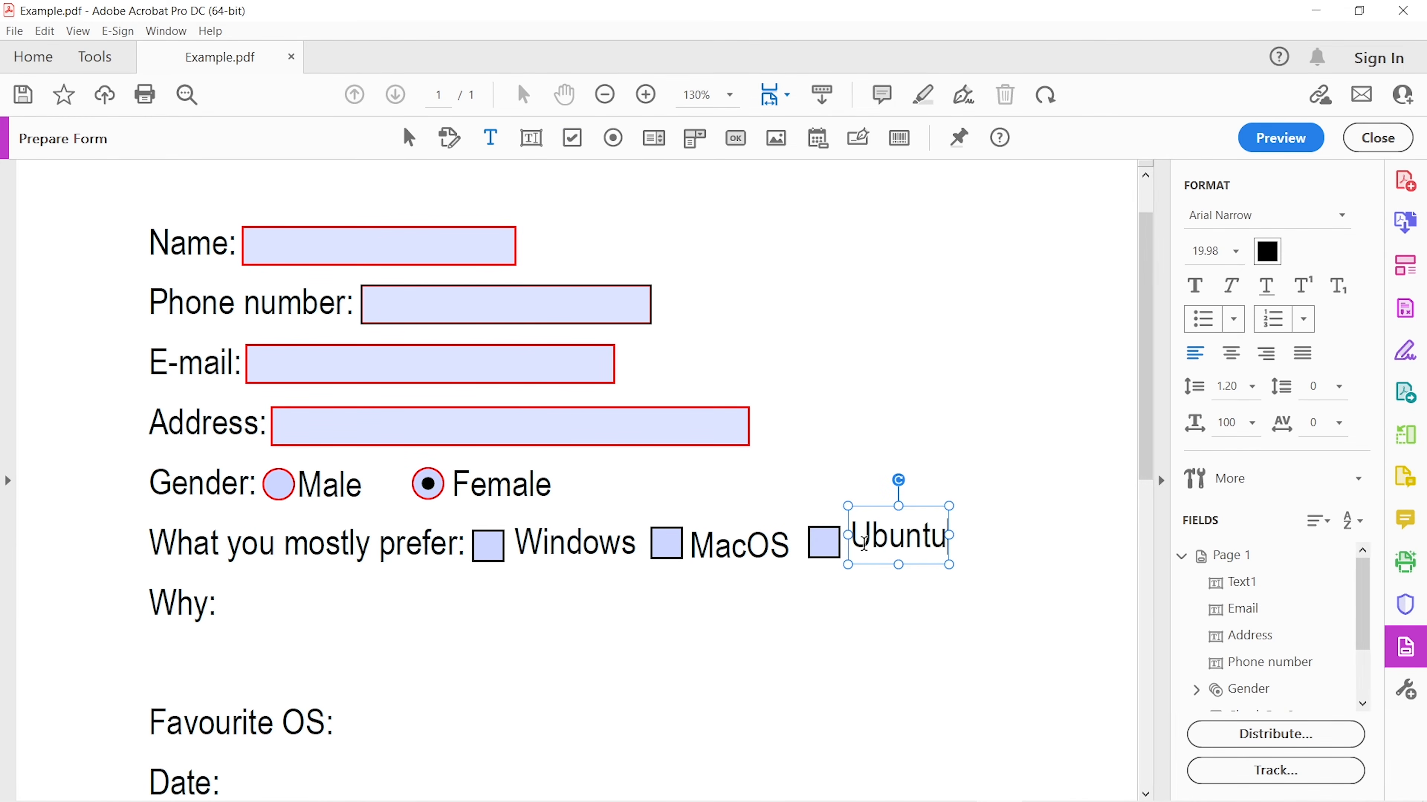
pyautogui.moveTo(923, 508); pyautogui.dragTo(921, 511)
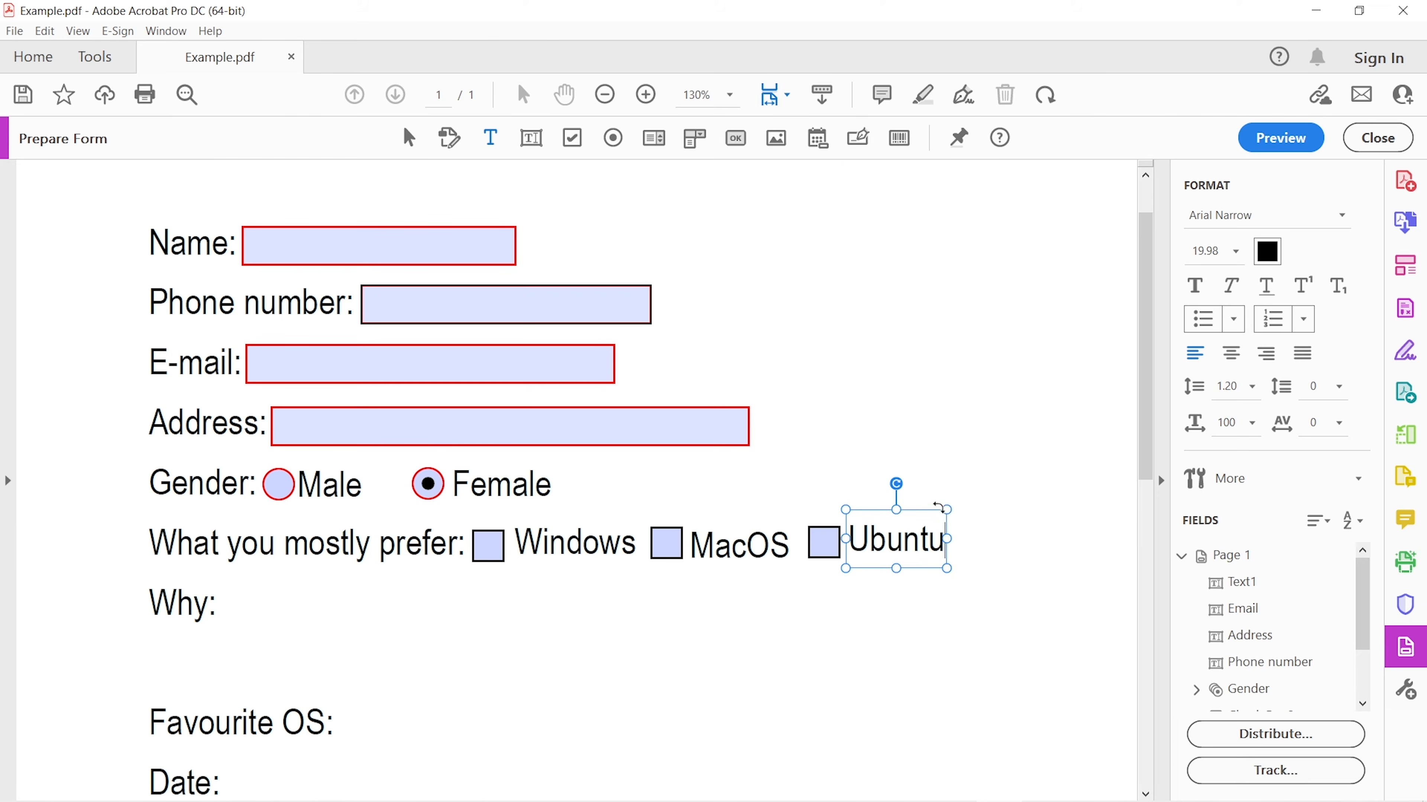
pyautogui.click(409, 137)
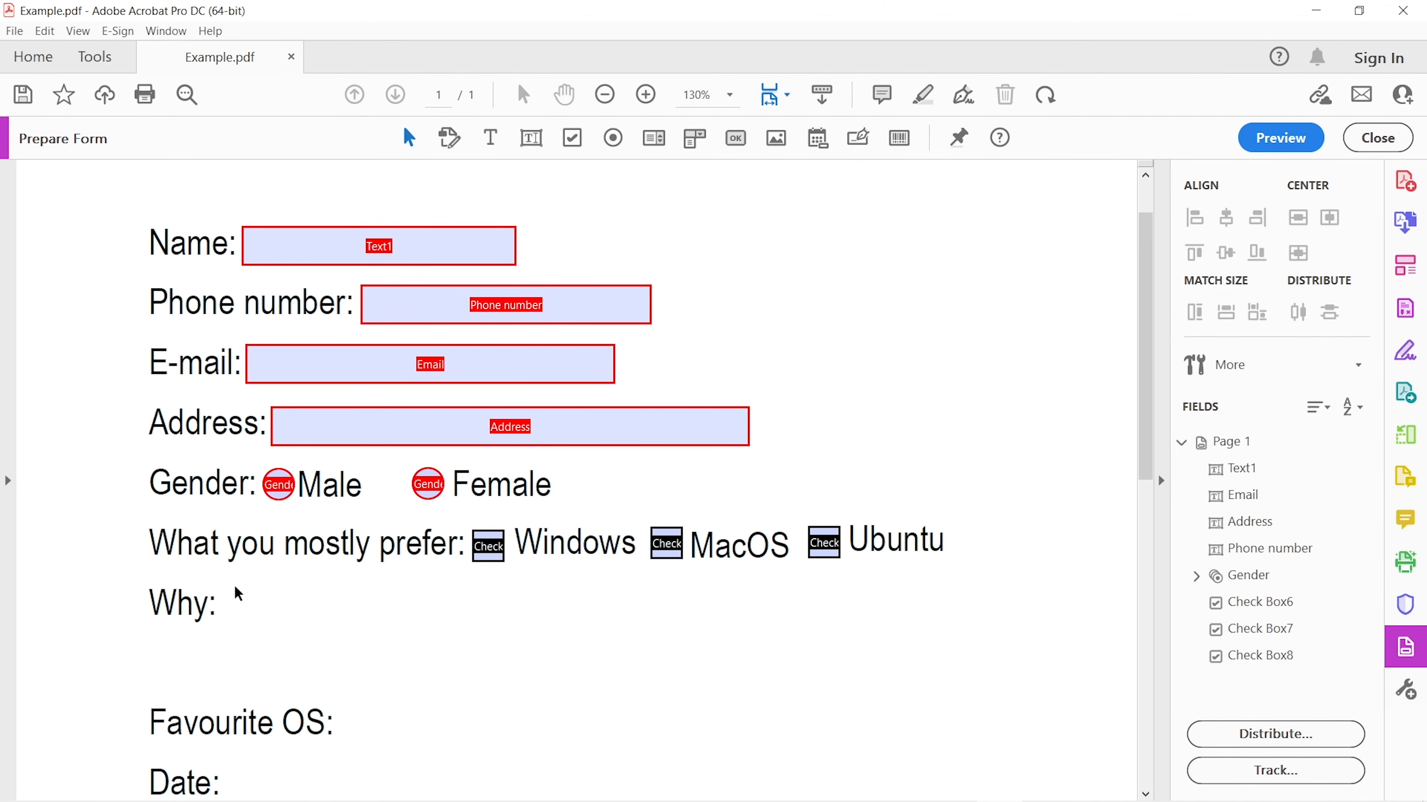
# Step: Place a text field beside the Why label and enlarge it to hold several lines
pyautogui.click(530, 137)
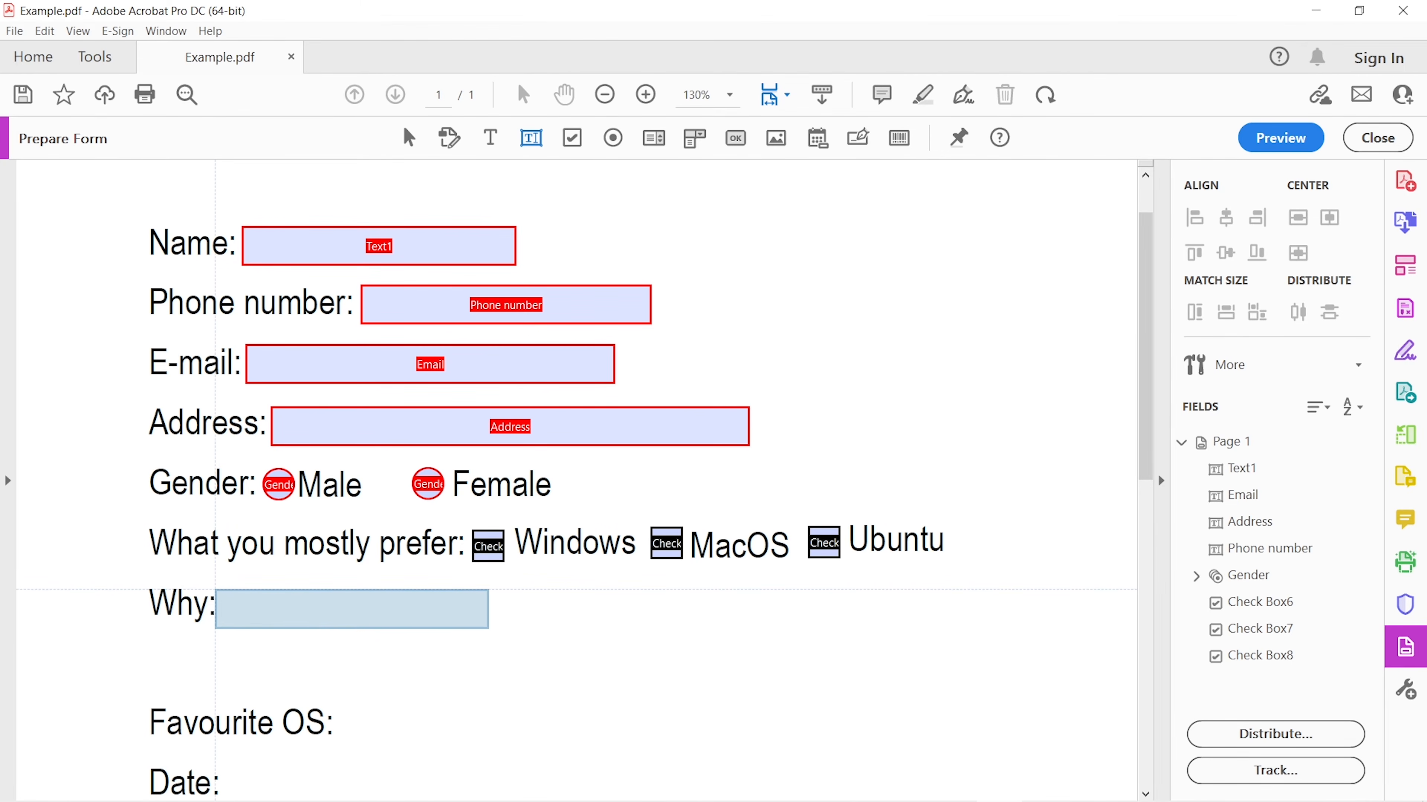
pyautogui.click(281, 605)
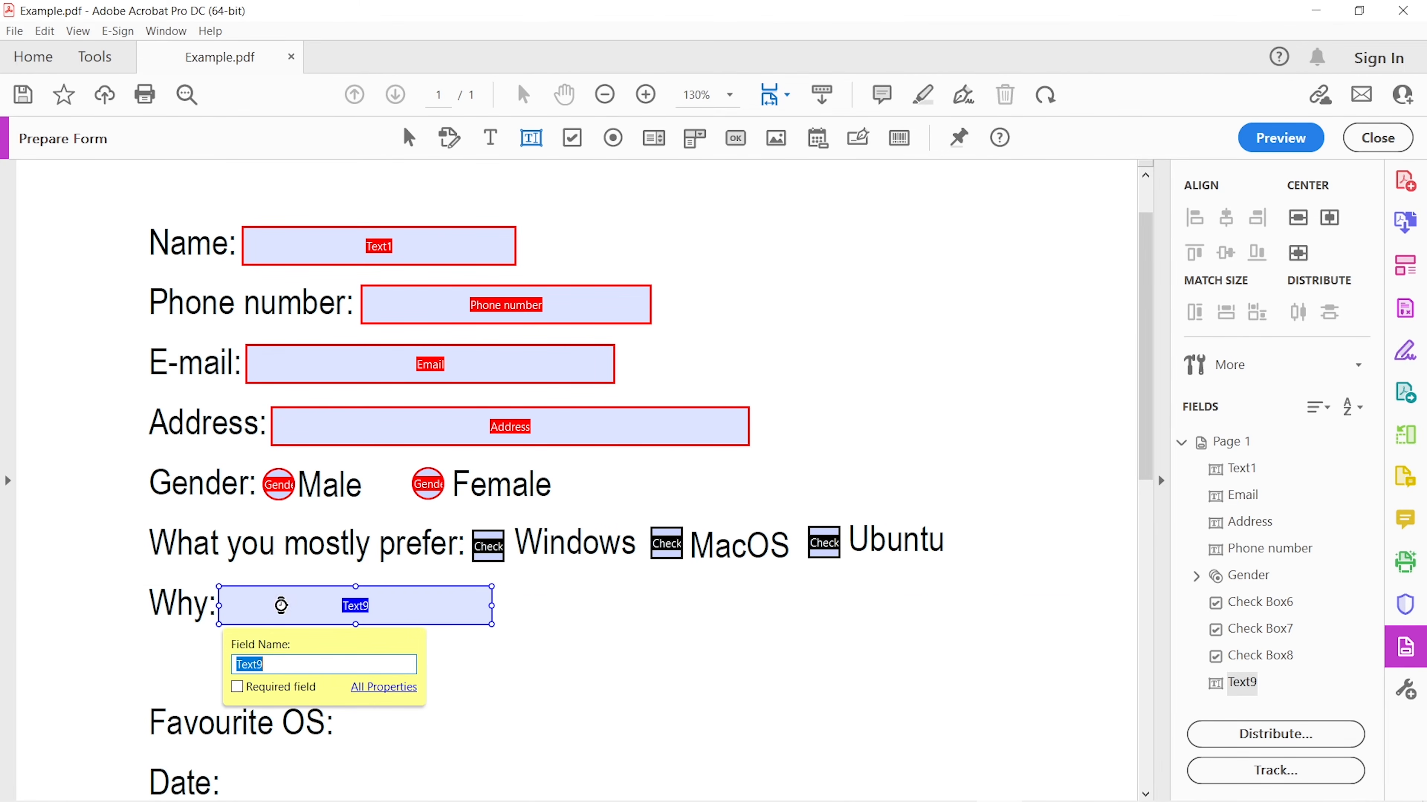
pyautogui.click(494, 630)
pyautogui.click(489, 621)
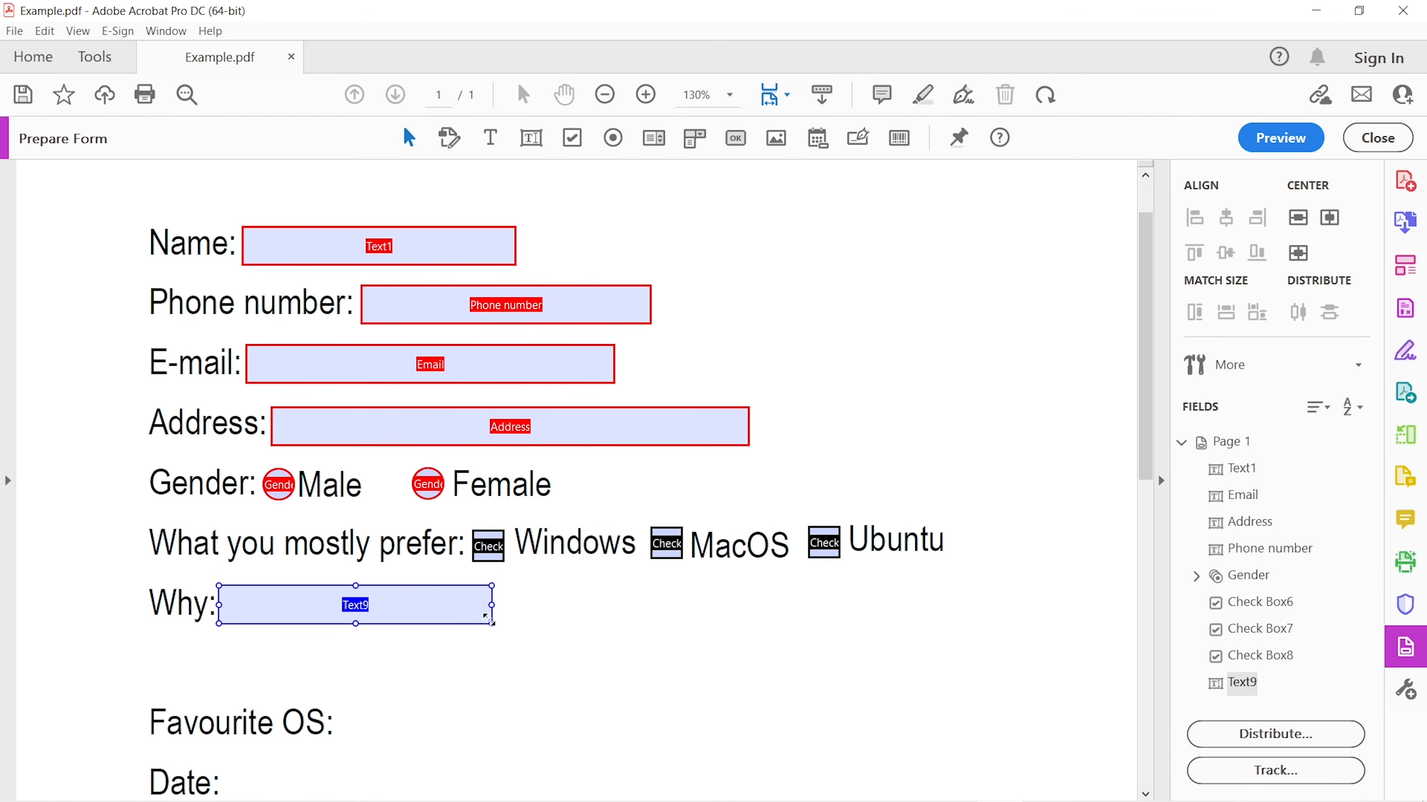
pyautogui.moveTo(492, 624); pyautogui.dragTo(594, 692)
# Step: Enable multi-line text for the field beside Why and mark it as required
pyautogui.doubleClick(460, 617)
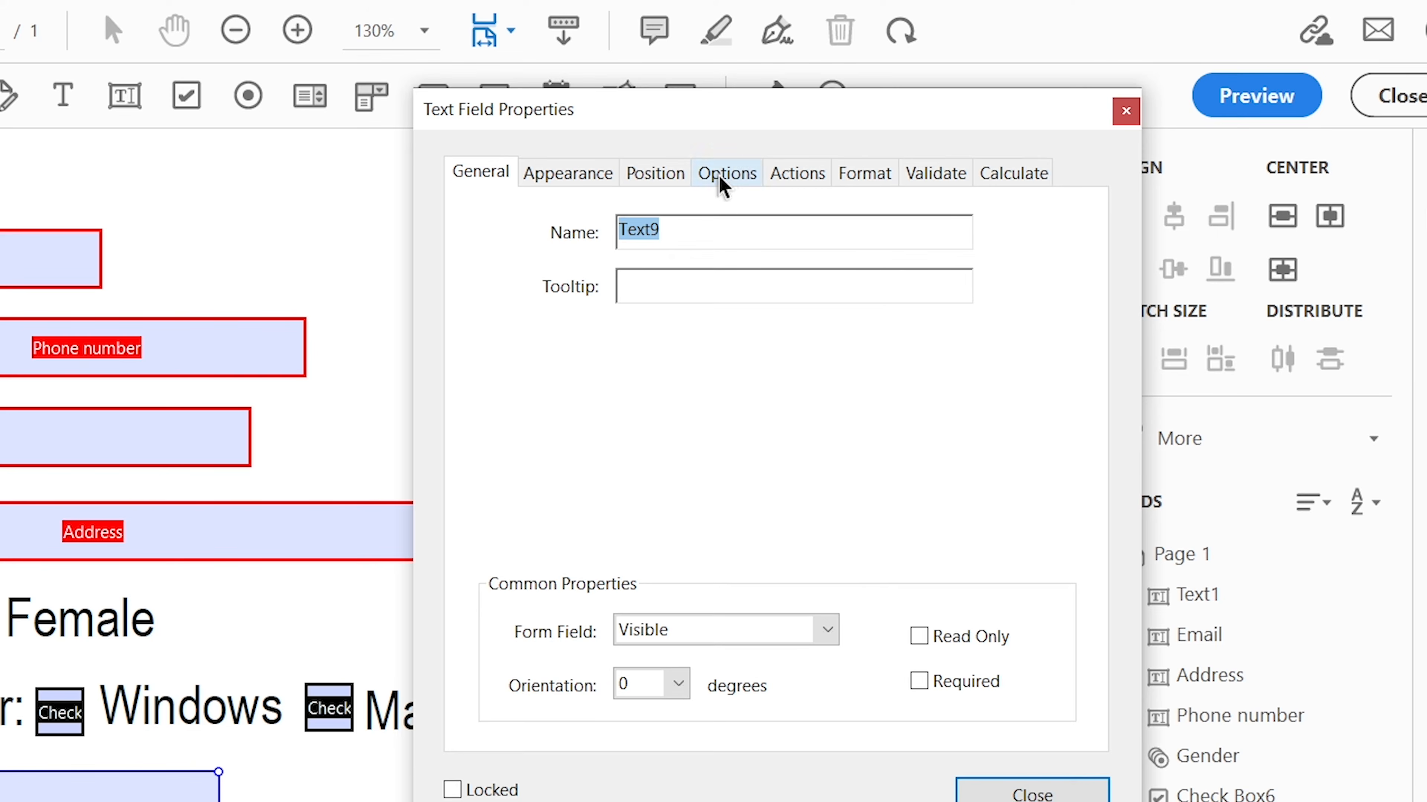
pyautogui.click(929, 188)
pyautogui.click(606, 602)
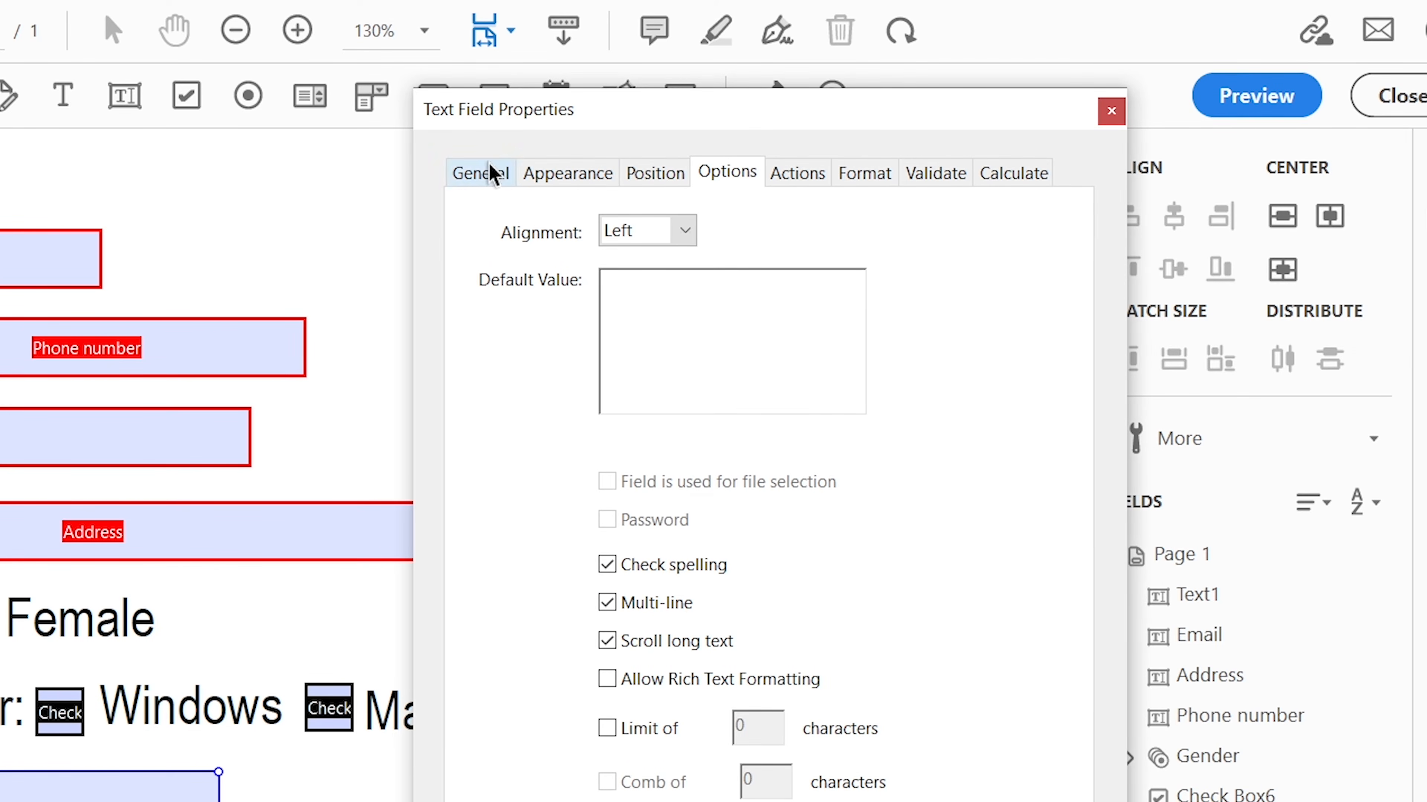
pyautogui.click(489, 172)
pyautogui.click(918, 681)
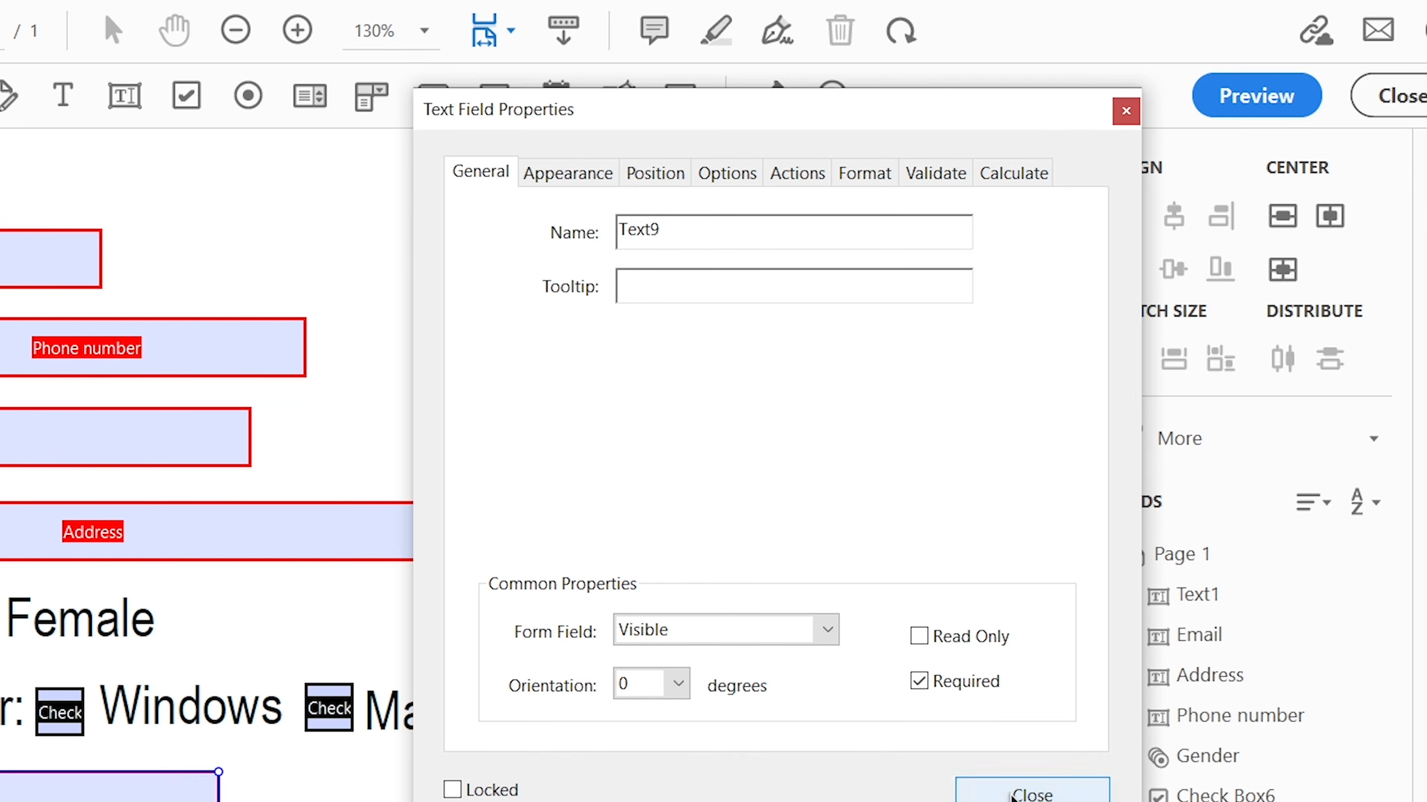
pyautogui.click(1017, 794)
pyautogui.click(706, 628)
pyautogui.scroll(-3, 646, 393)
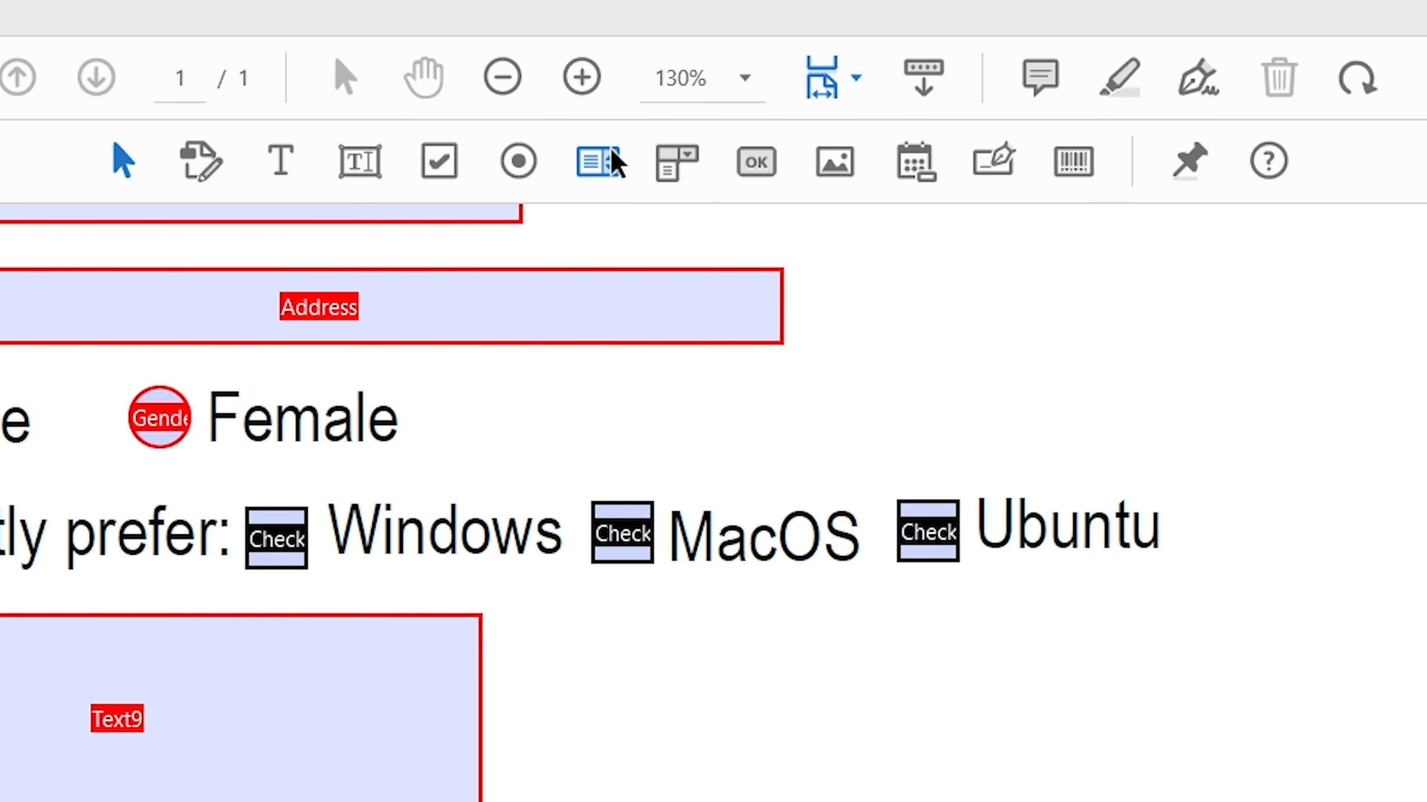
# Step: Place a dropdown field beside the Favourite OS label and widen it
pyautogui.click(673, 165)
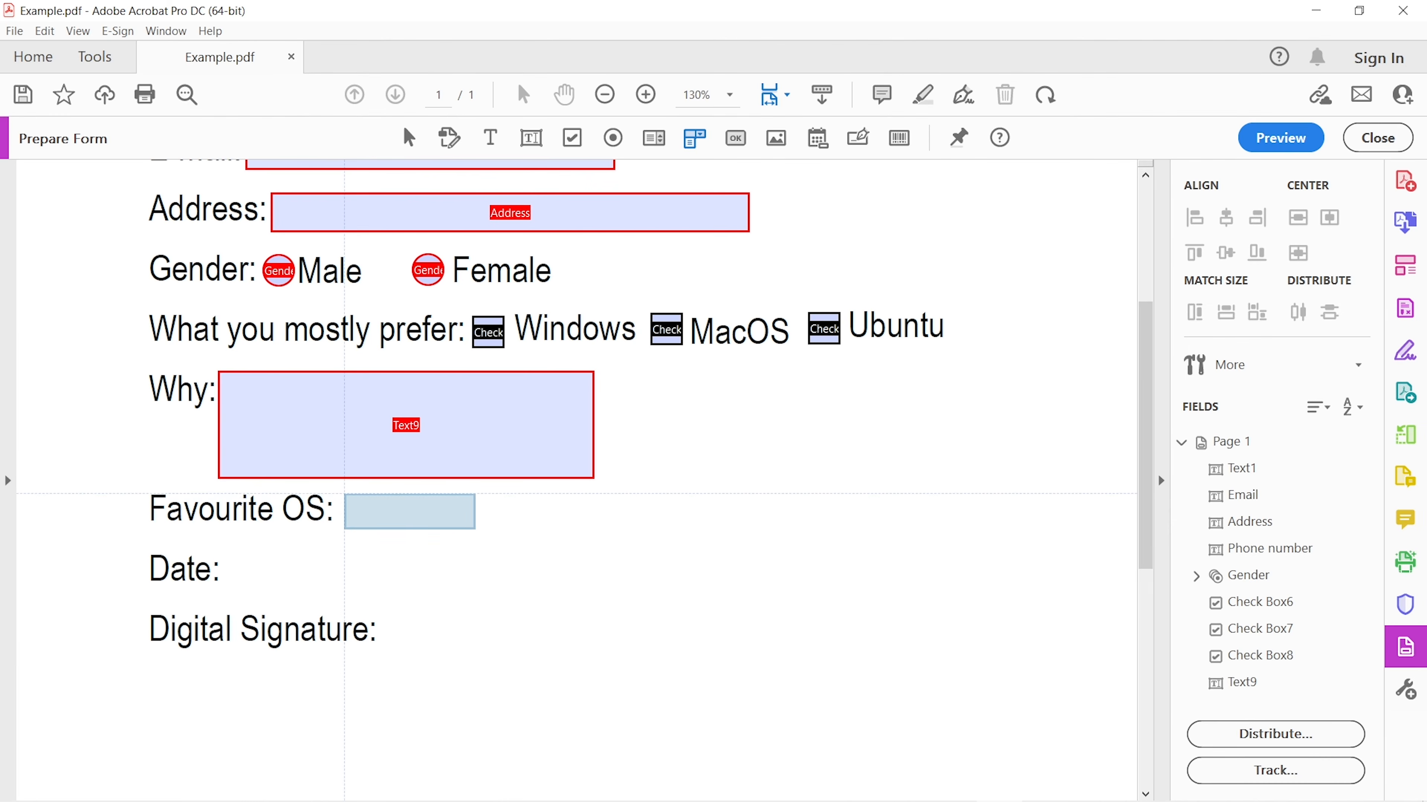
pyautogui.click(409, 522)
pyautogui.moveTo(471, 511); pyautogui.dragTo(533, 511)
# Step: Add the item Windows with export value windows to the Favourite OS dropdown's options
pyautogui.doubleClick(505, 511)
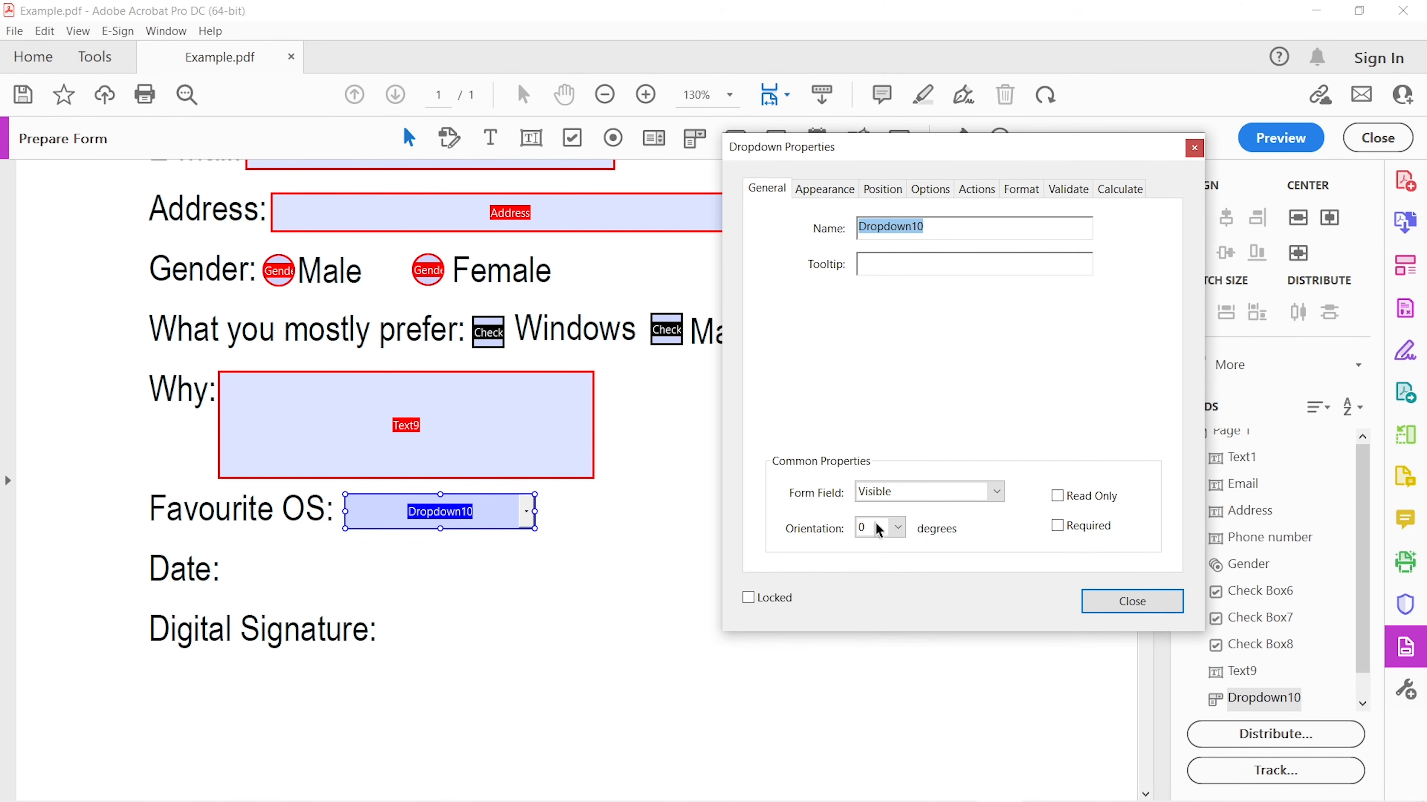
pyautogui.click(931, 189)
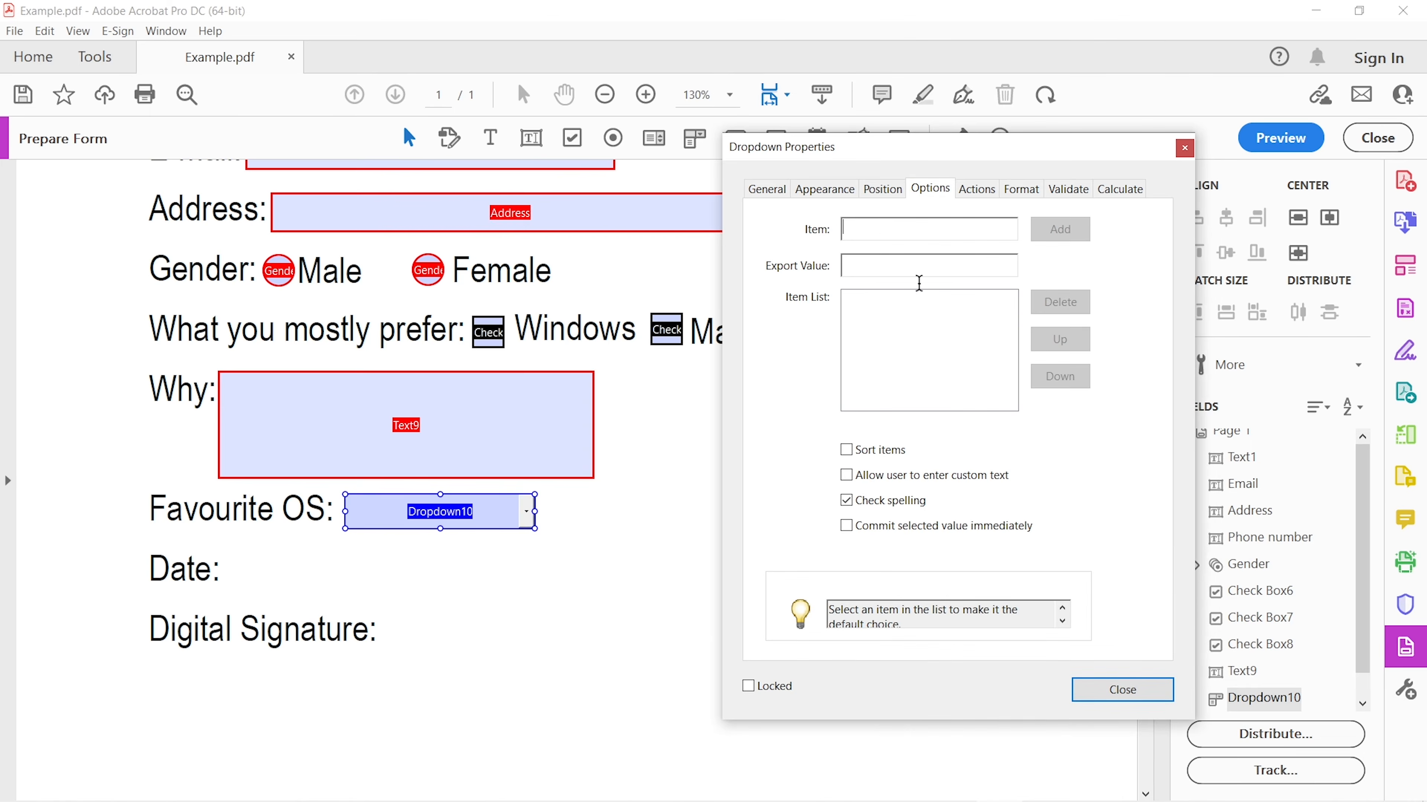
pyautogui.click(885, 226)
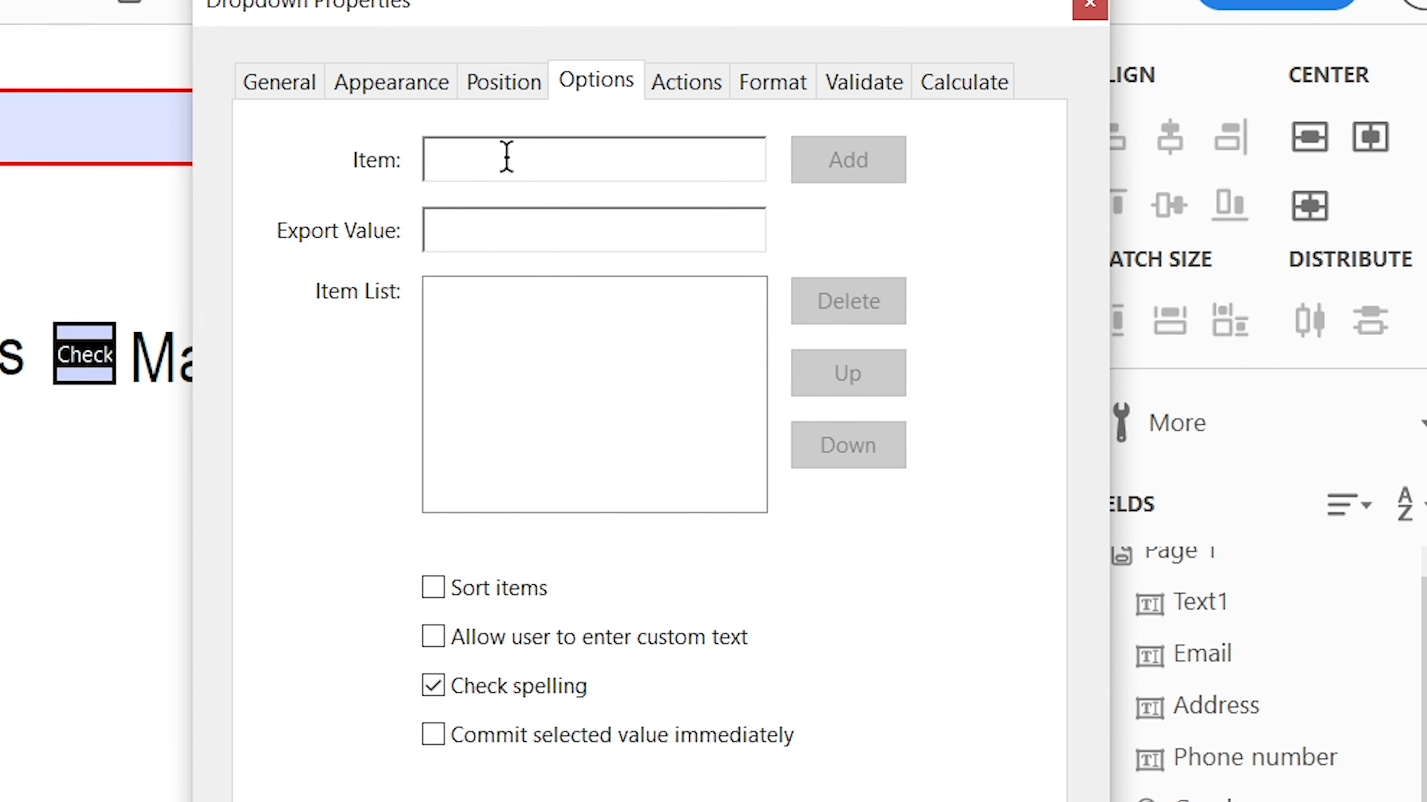
pyautogui.write('Wion')
pyautogui.write('dow')
pyautogui.click(452, 221)
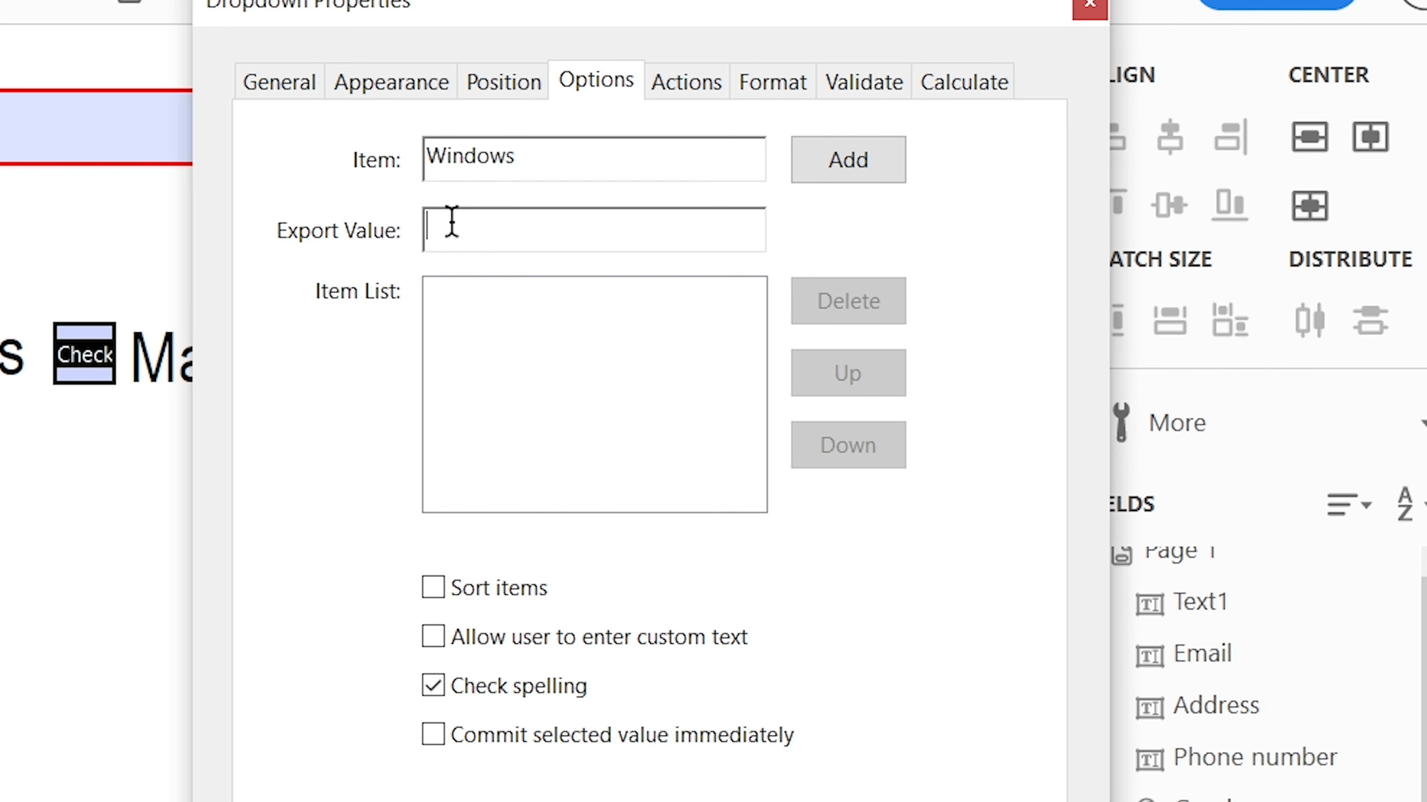
pyautogui.write('w')
pyautogui.press('BackSpace')
pyautogui.write('windows')
pyautogui.click(860, 162)
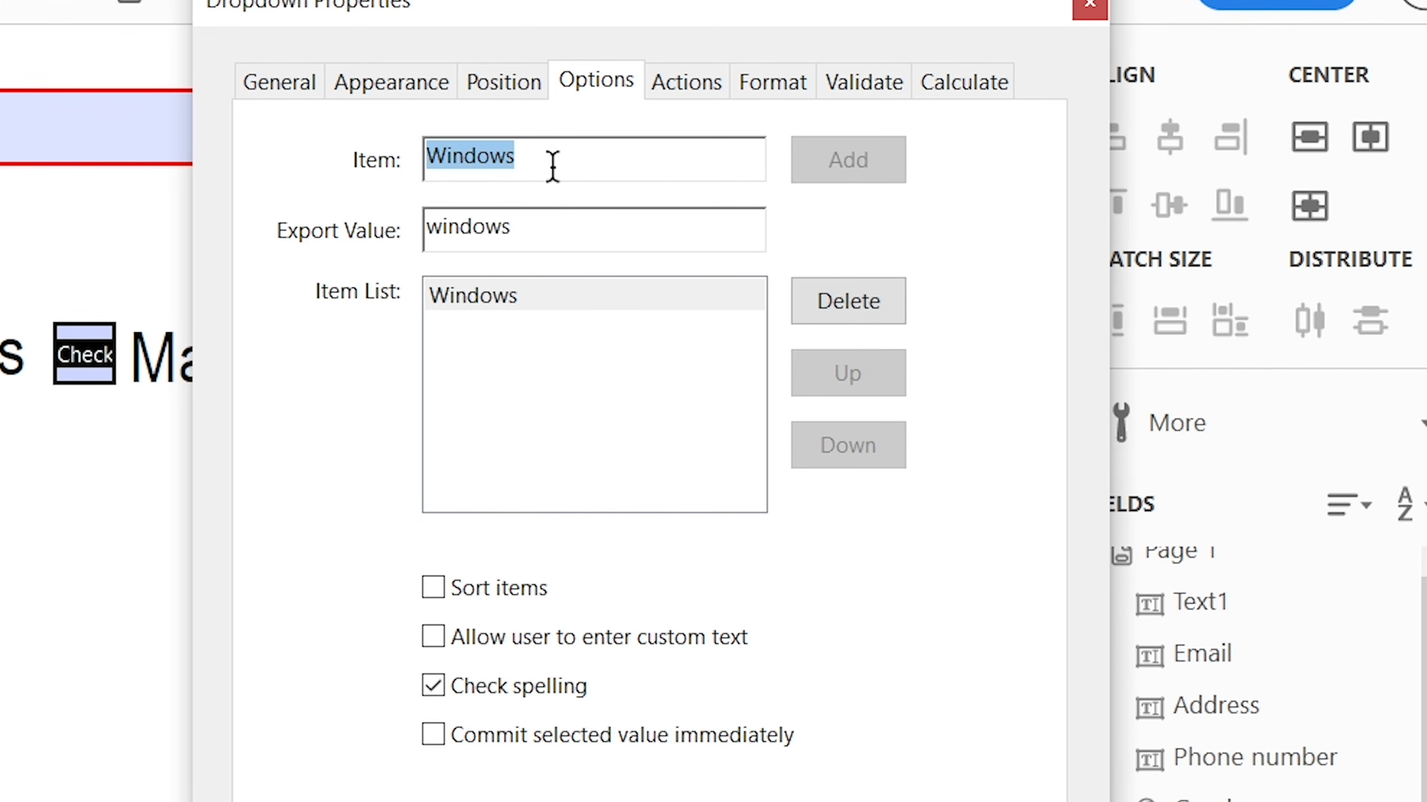
# Step: Add the item MacOS with export value MacOS to the dropdown's item list
pyautogui.press('BackSpace')
pyautogui.write('MacOS')
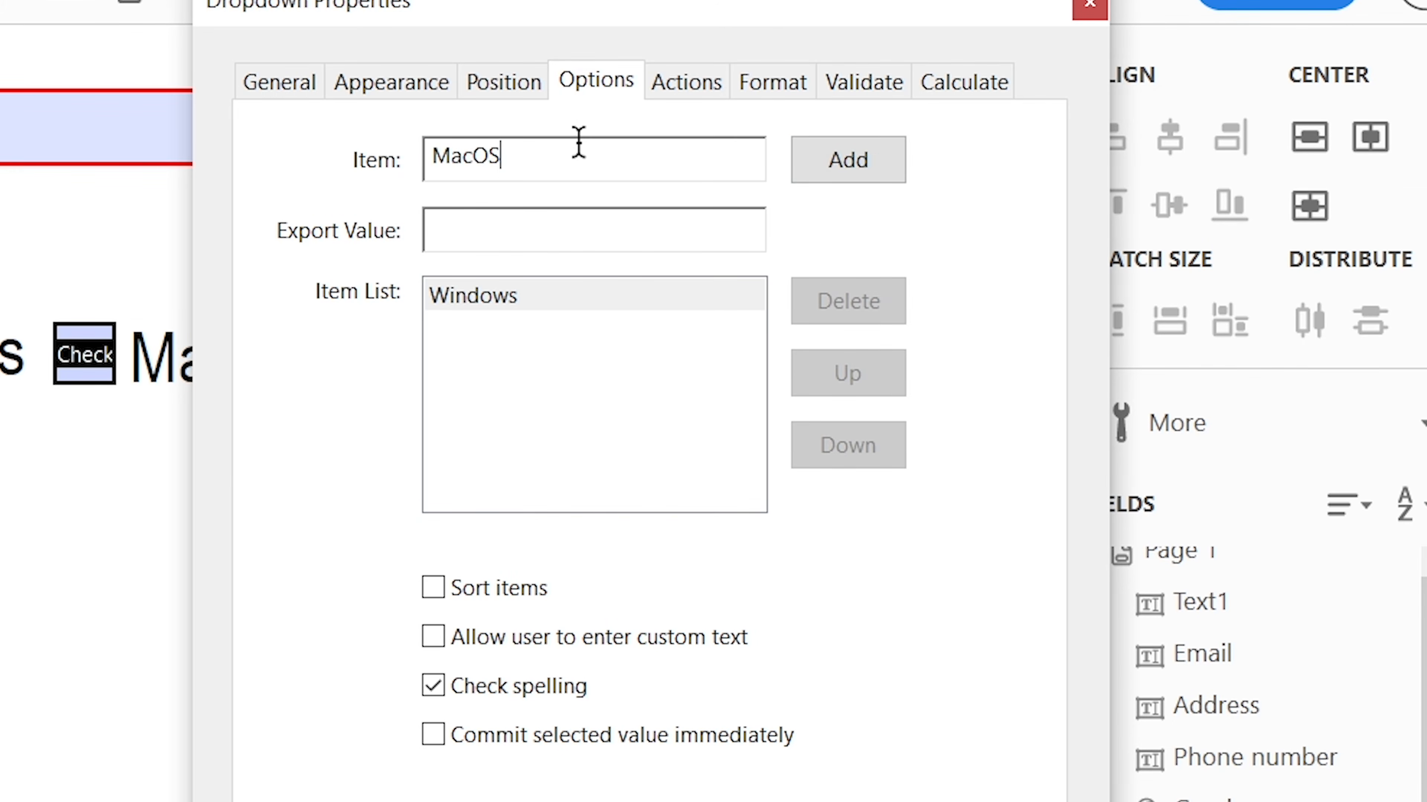
pyautogui.click(532, 216)
pyautogui.write('MacOX')
pyautogui.press('BackSpace')
pyautogui.write('S')
pyautogui.click(891, 169)
# Step: Add the item Ubuntu with export value ubuntu to the dropdown's item list
pyautogui.write('U')
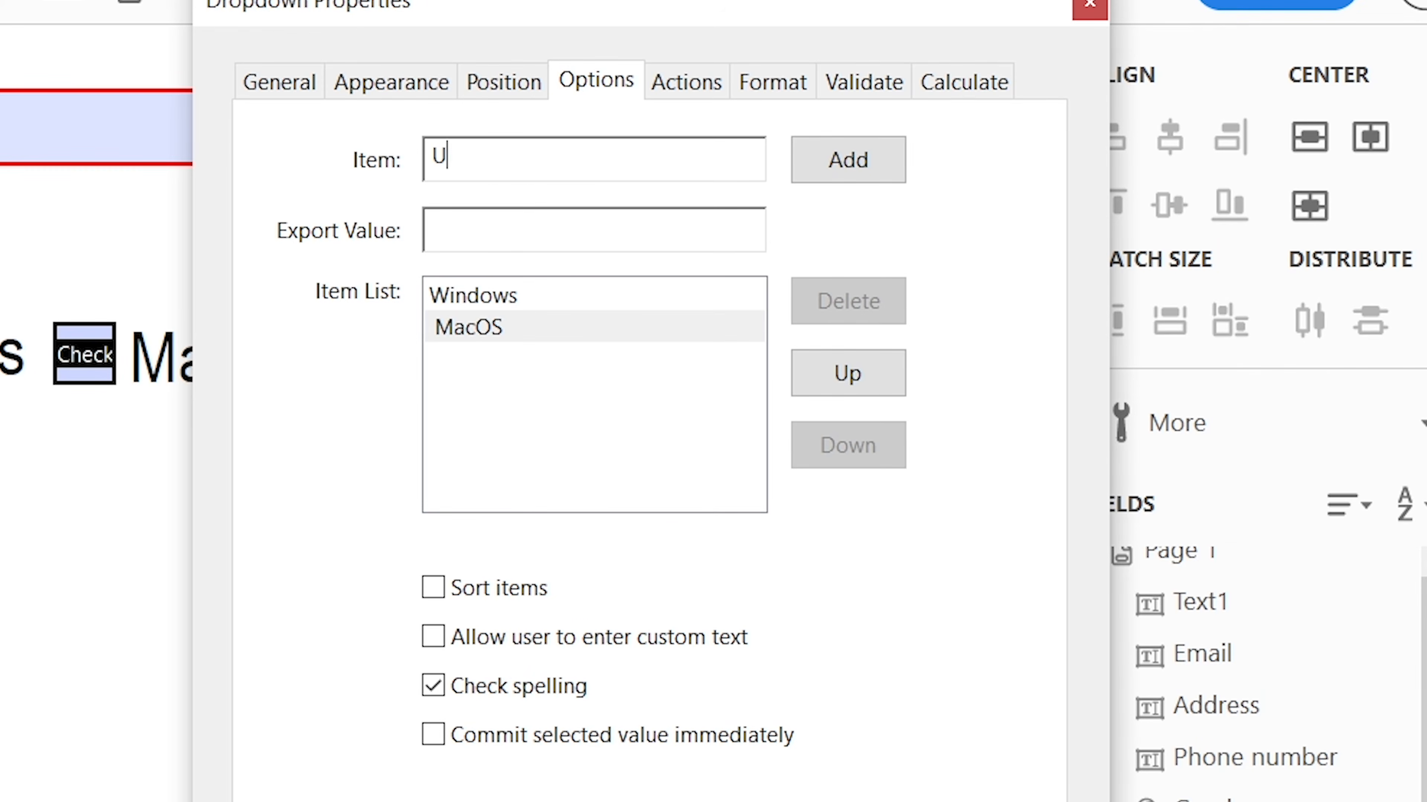
pyautogui.write('buntuubuntu')
pyautogui.press('Return')
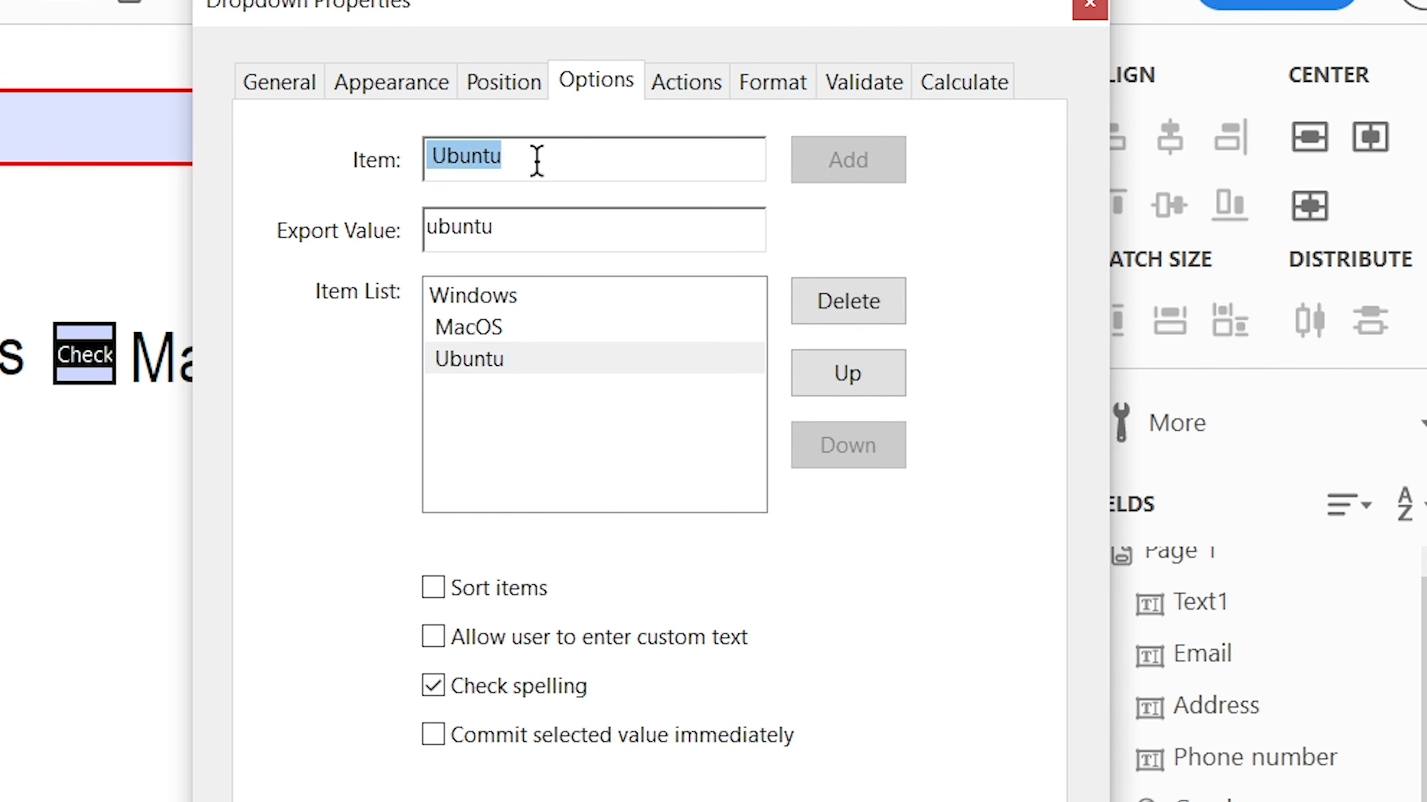
# Step: Add the item ~~Select~~ without an export value and move it to the beginning of the dropdown's item list
pyautogui.write('~~Select~~')
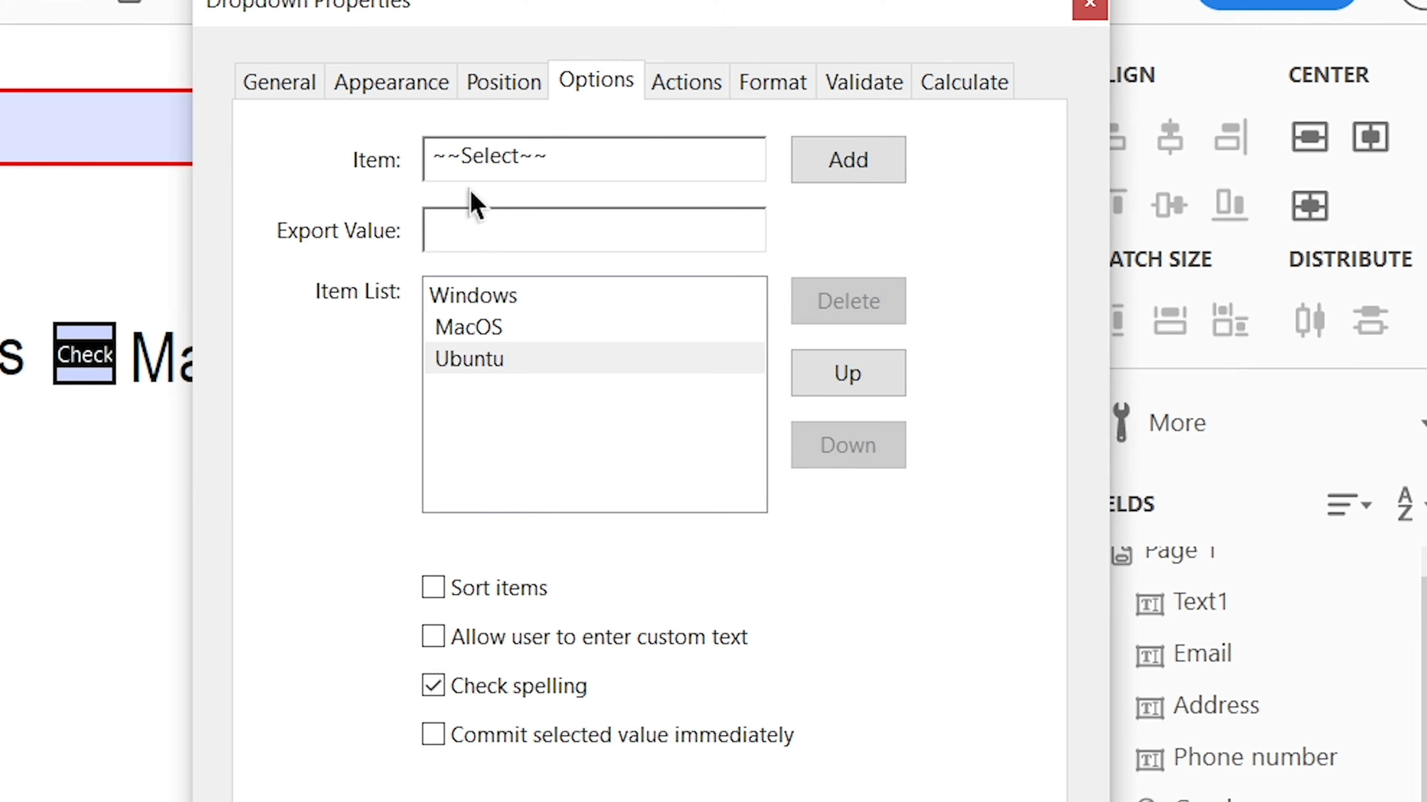
pyautogui.press('Return')
pyautogui.click(885, 376)
pyautogui.click(886, 376)
pyautogui.click(886, 376)
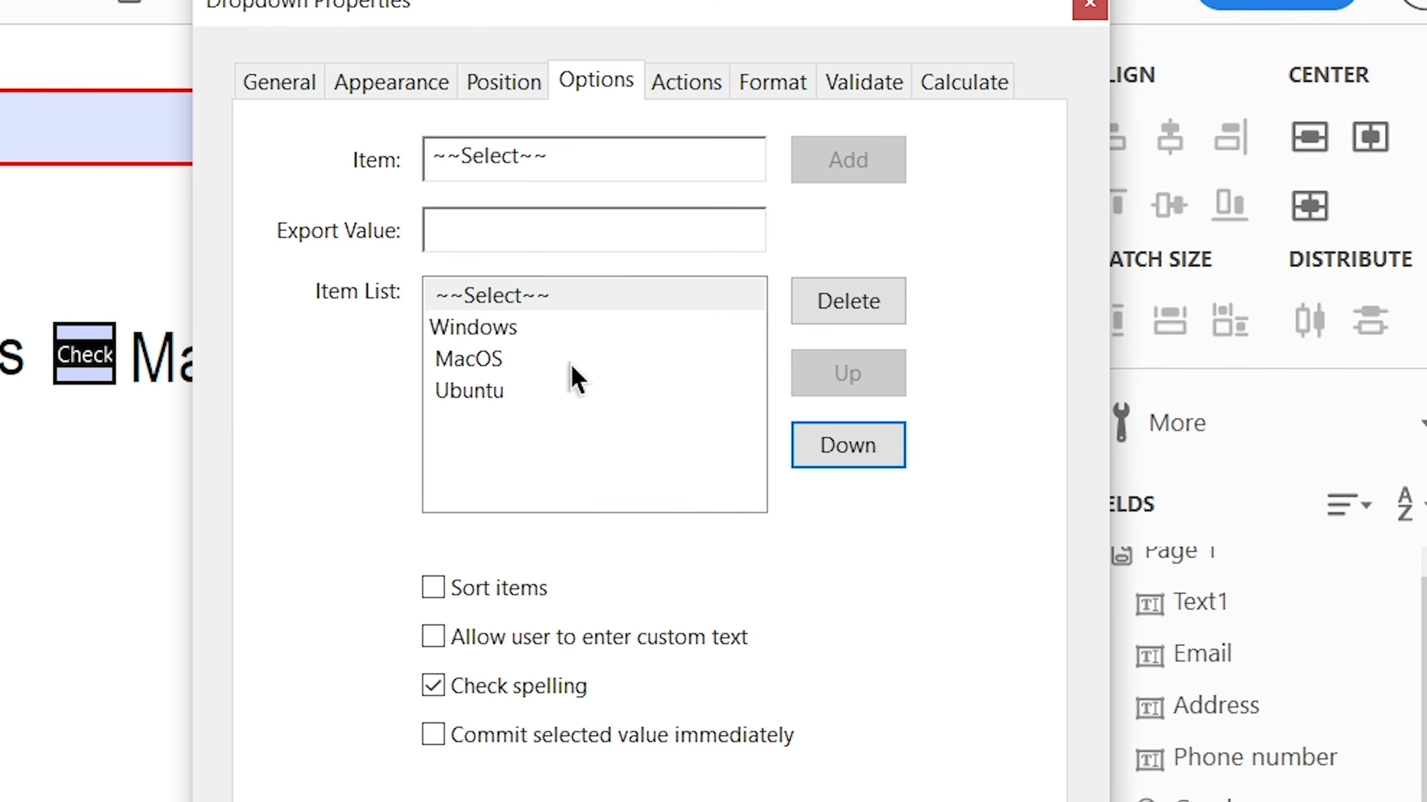
pyautogui.click(1076, 682)
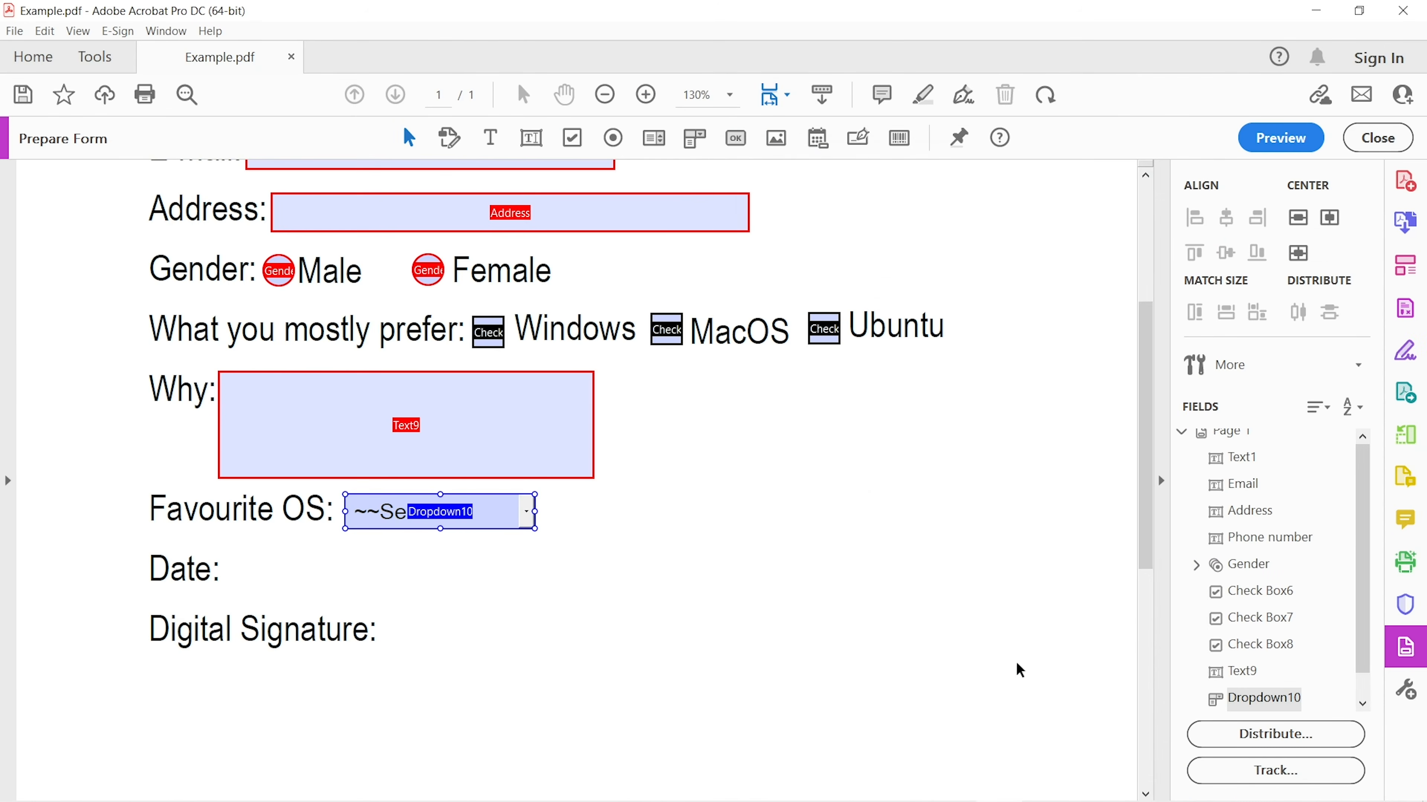
# Step: Place a date field beside the Date label and mark it as required
pyautogui.scroll(-2, 413, 528)
pyautogui.click(314, 444)
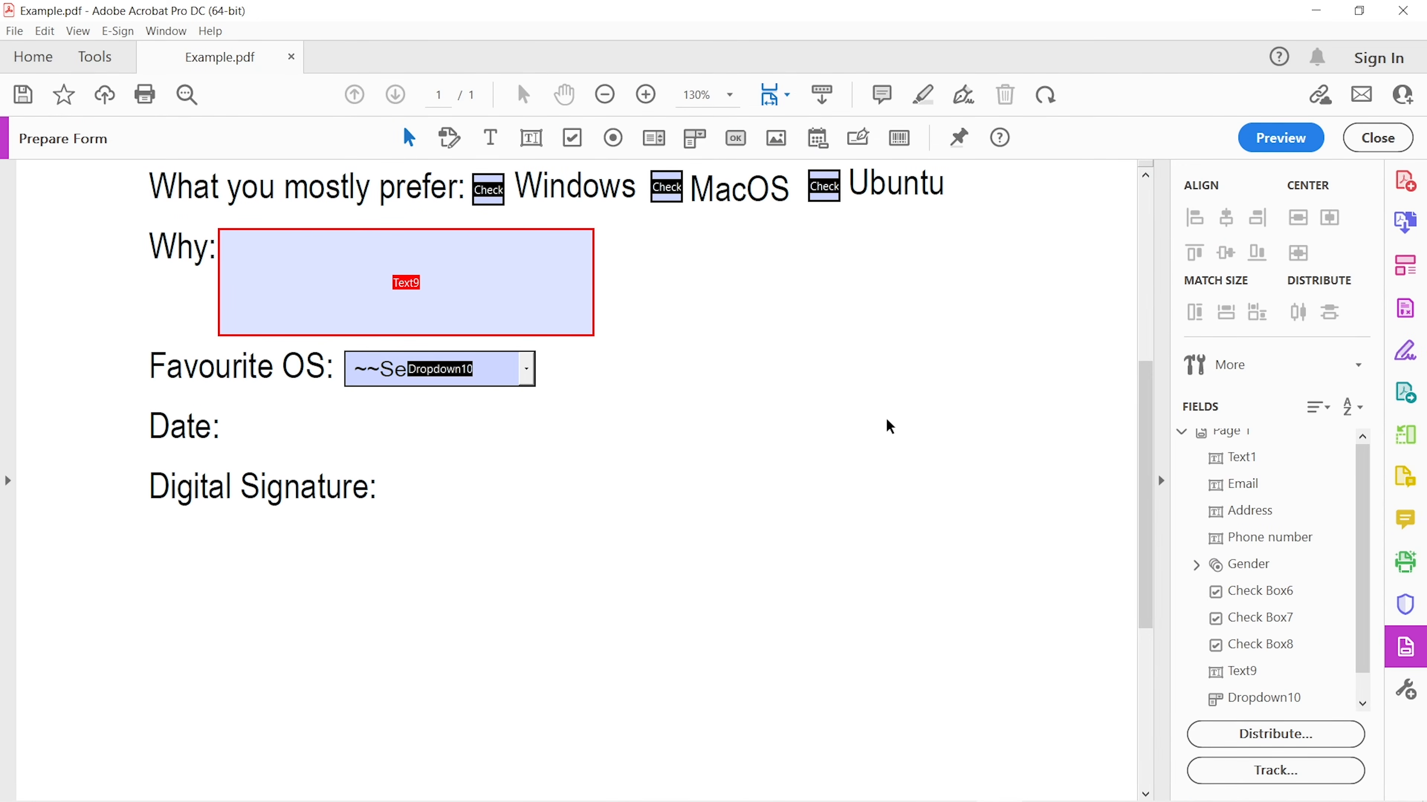
pyautogui.click(818, 138)
pyautogui.click(325, 445)
pyautogui.click(247, 512)
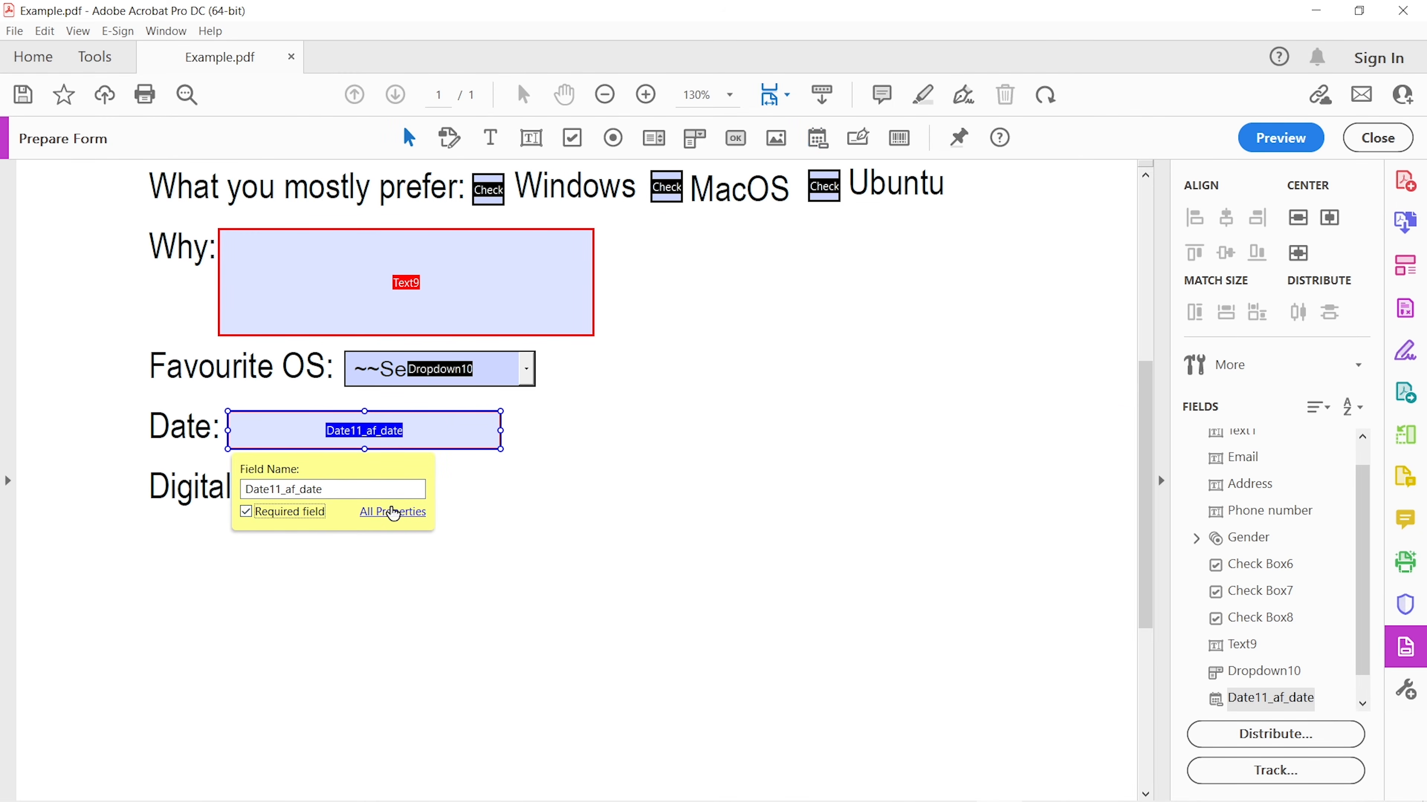
# Step: Review the available date formats in the date field's properties
pyautogui.click(392, 512)
pyautogui.click(1016, 189)
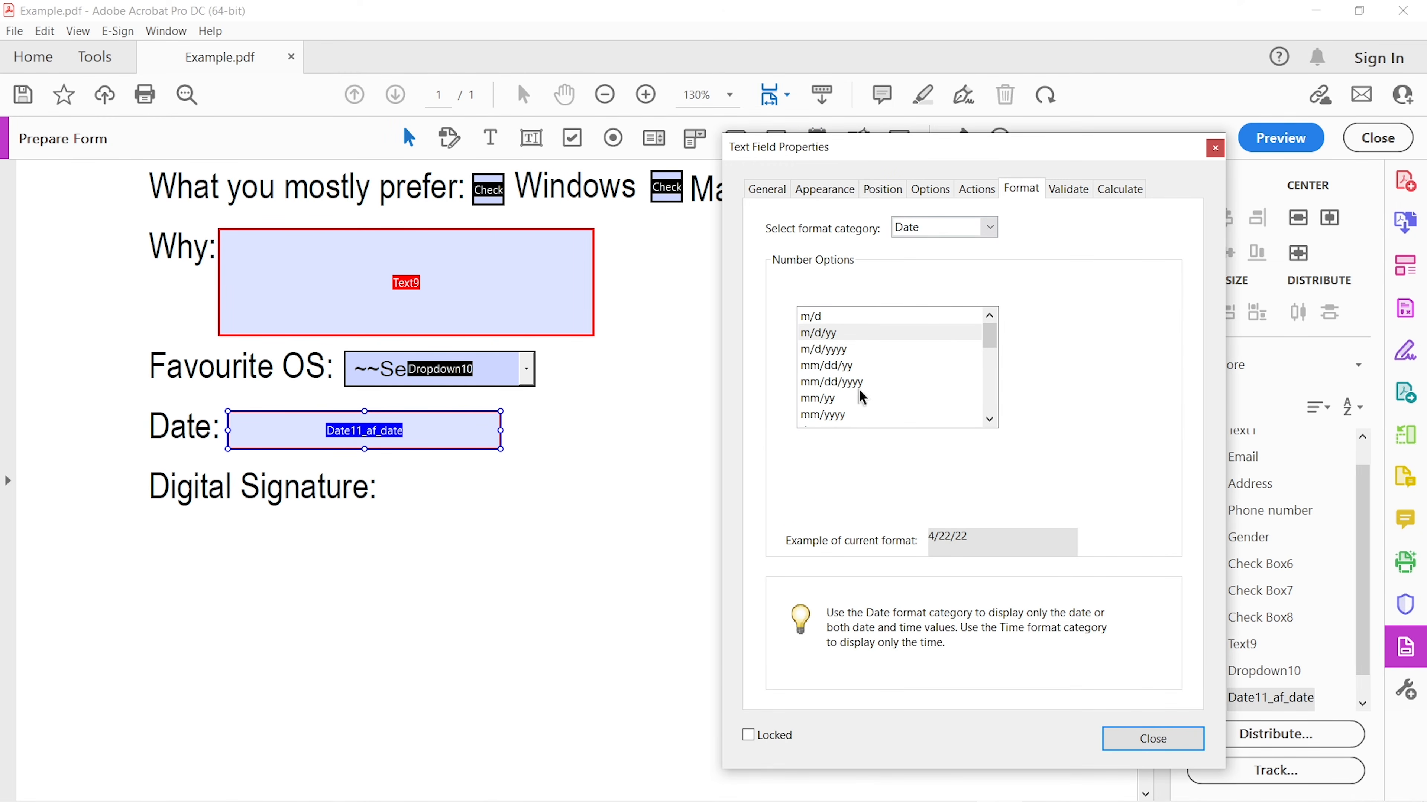
pyautogui.moveTo(984, 336)
pyautogui.mouseDown()
pyautogui.moveTo(984, 355)
pyautogui.moveTo(986, 333)
pyautogui.mouseUp()
pyautogui.click(1151, 739)
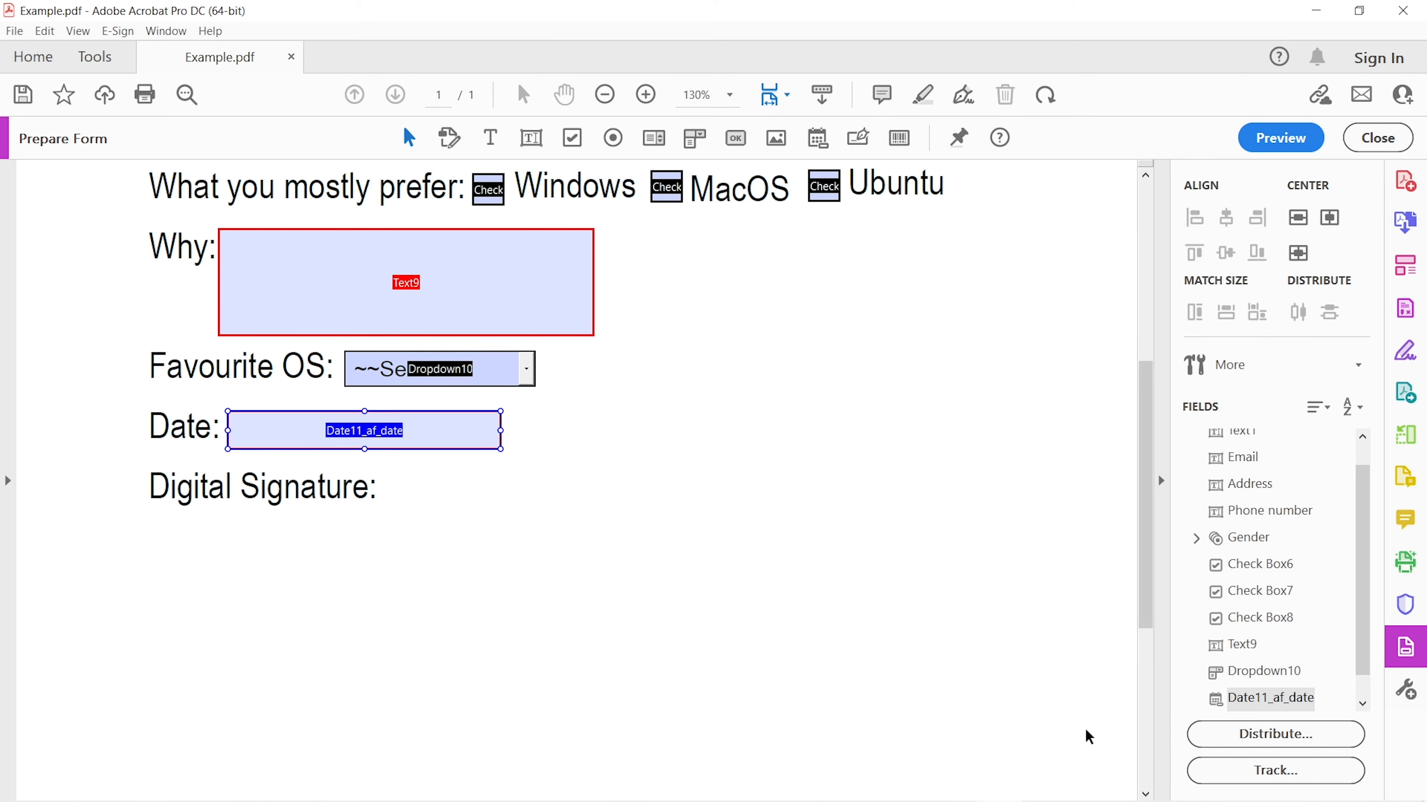
# Step: Place a digital signature field beside the Digital Signature label
pyautogui.scroll(-1, 515, 511)
pyautogui.scroll(-1, 515, 511)
pyautogui.click(449, 433)
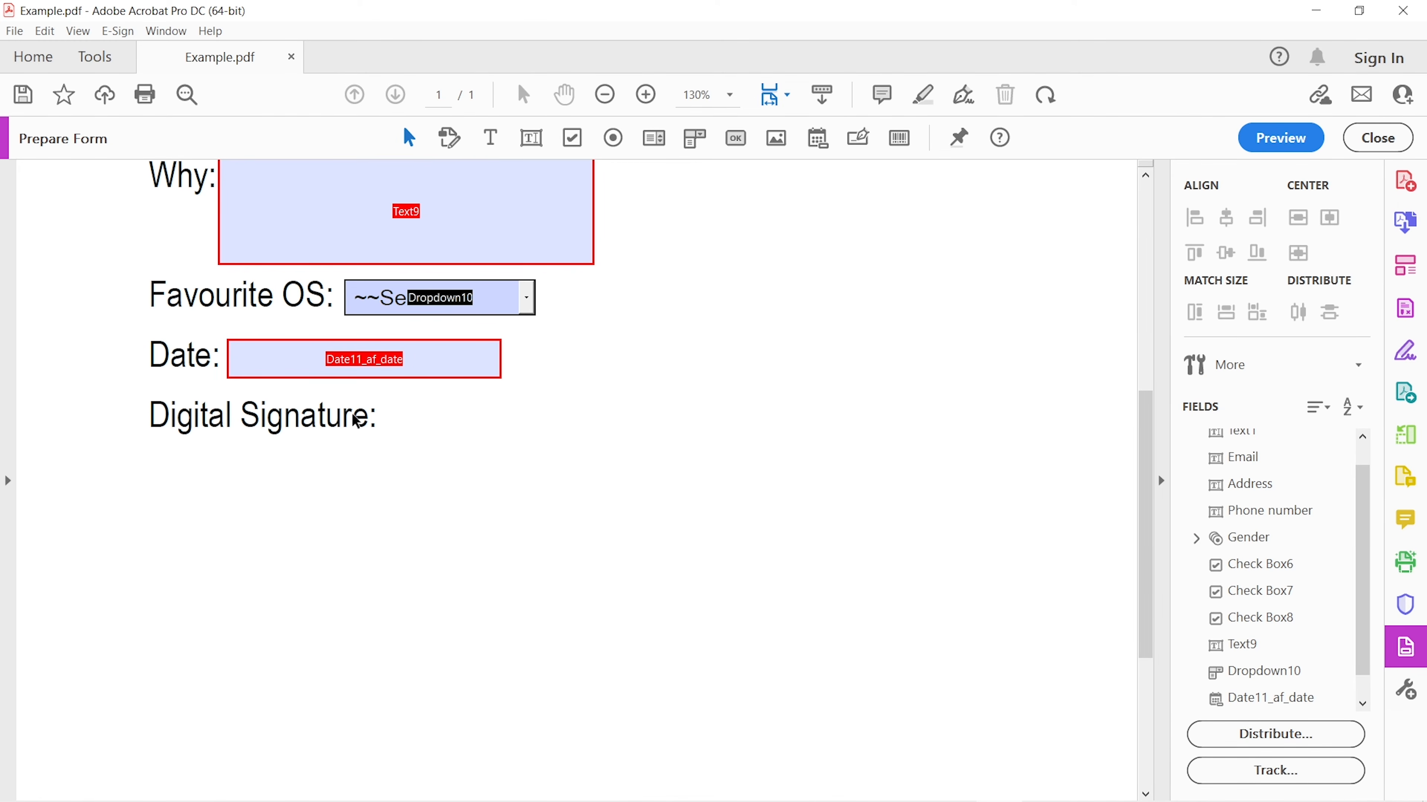
pyautogui.click(859, 139)
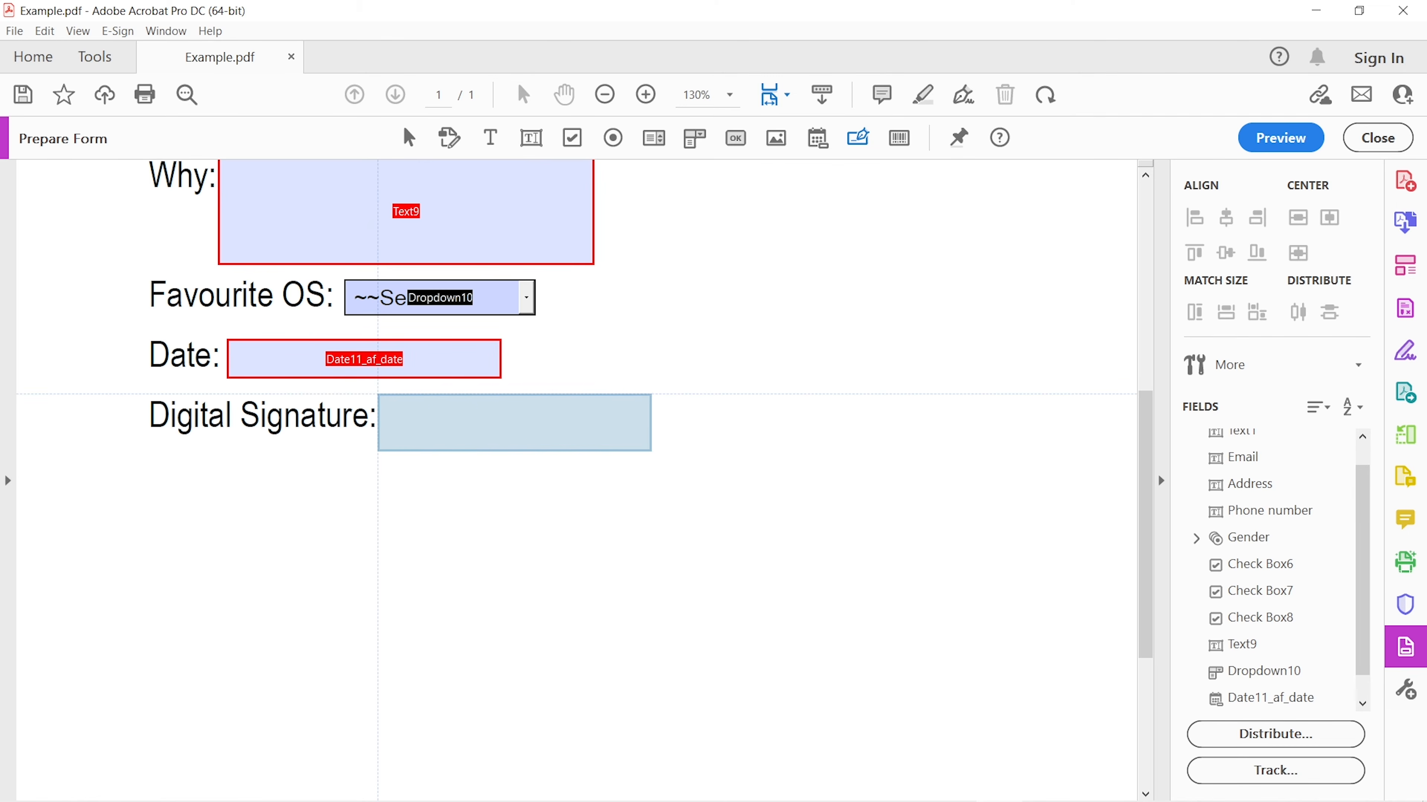
pyautogui.click(378, 396)
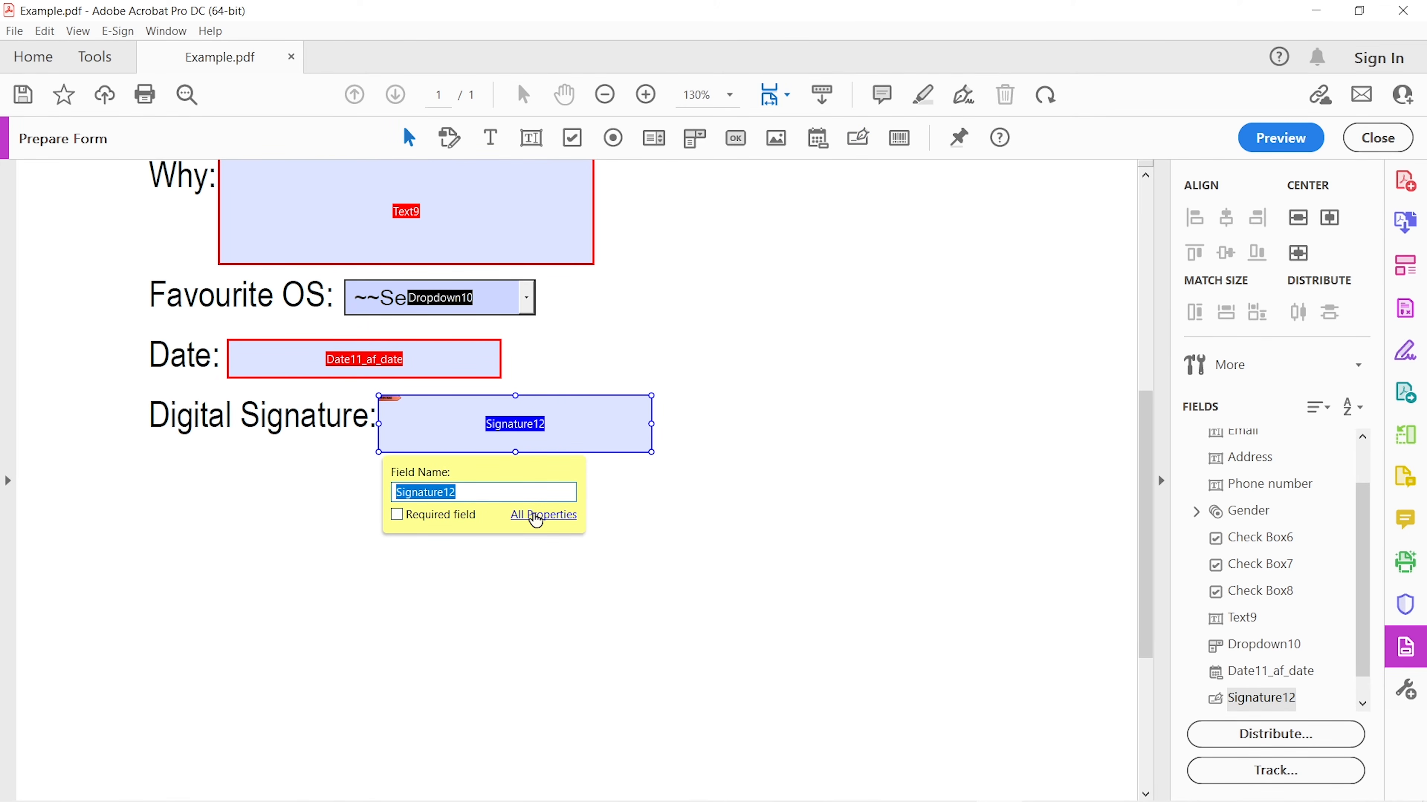
# Step: Review the signature field's appearance and position properties
pyautogui.click(536, 516)
pyautogui.click(824, 190)
pyautogui.click(885, 191)
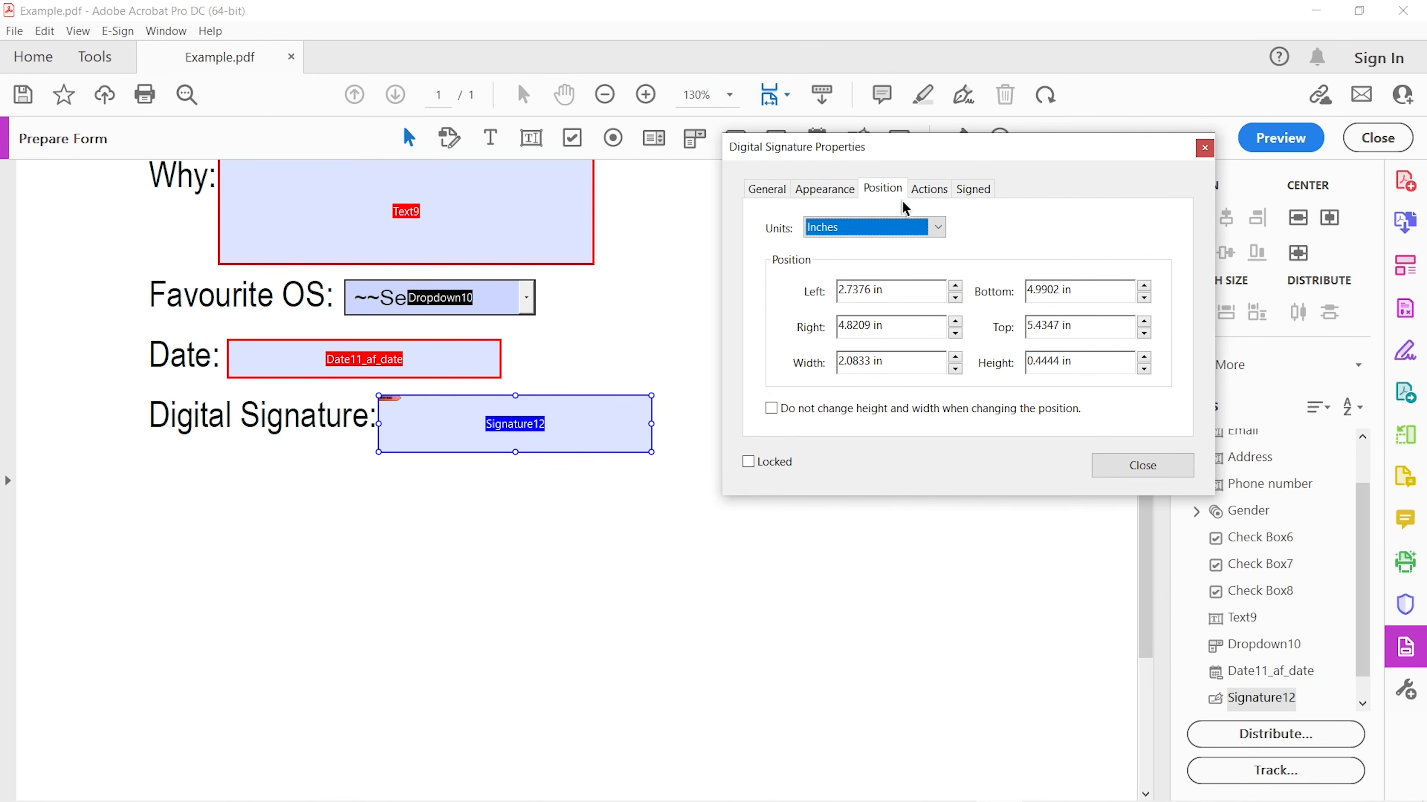
pyautogui.click(1128, 479)
pyautogui.click(931, 401)
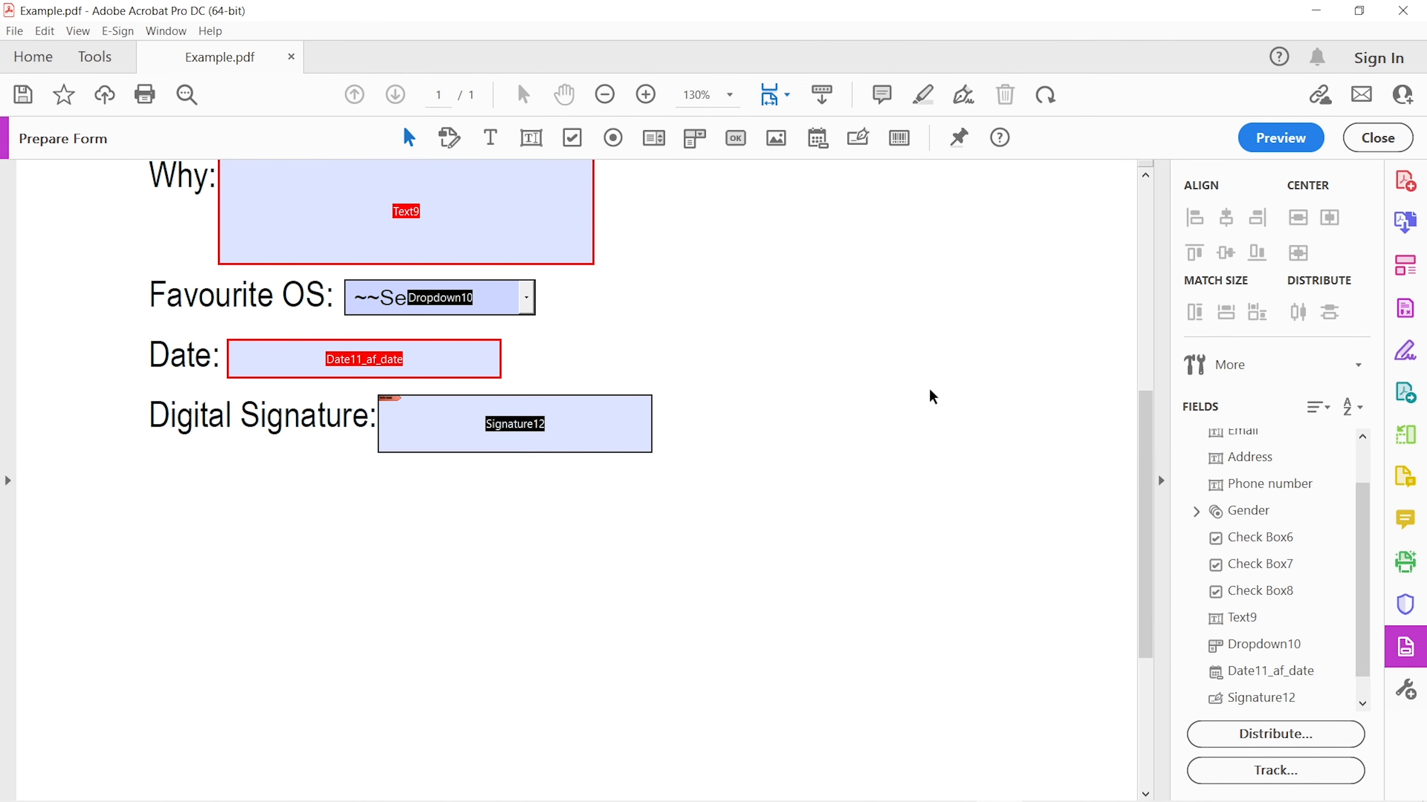
# Step: Preview the form and look over all of its fields from Name to Digital Signature
pyautogui.scroll(8, 726, 491)
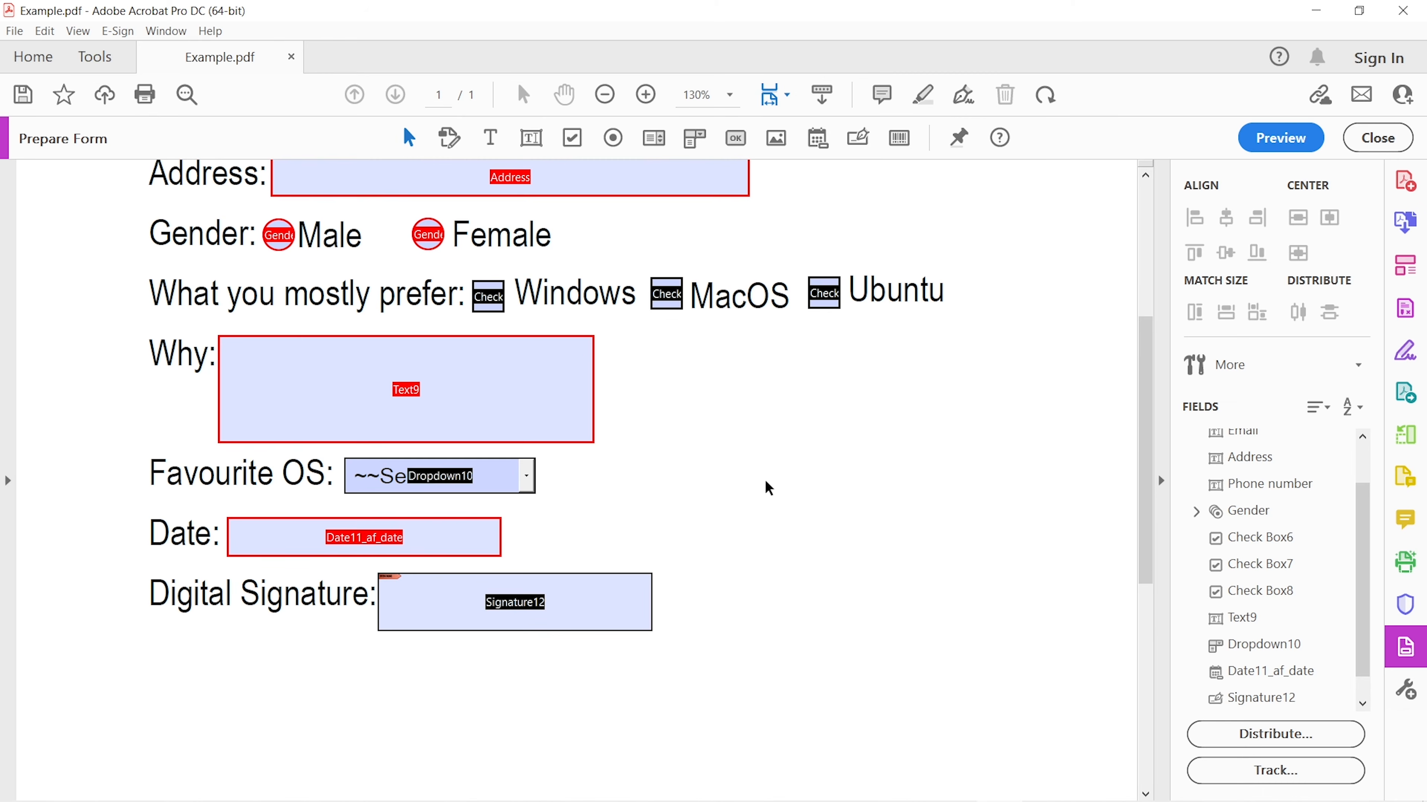
pyautogui.scroll(-1, 776, 480)
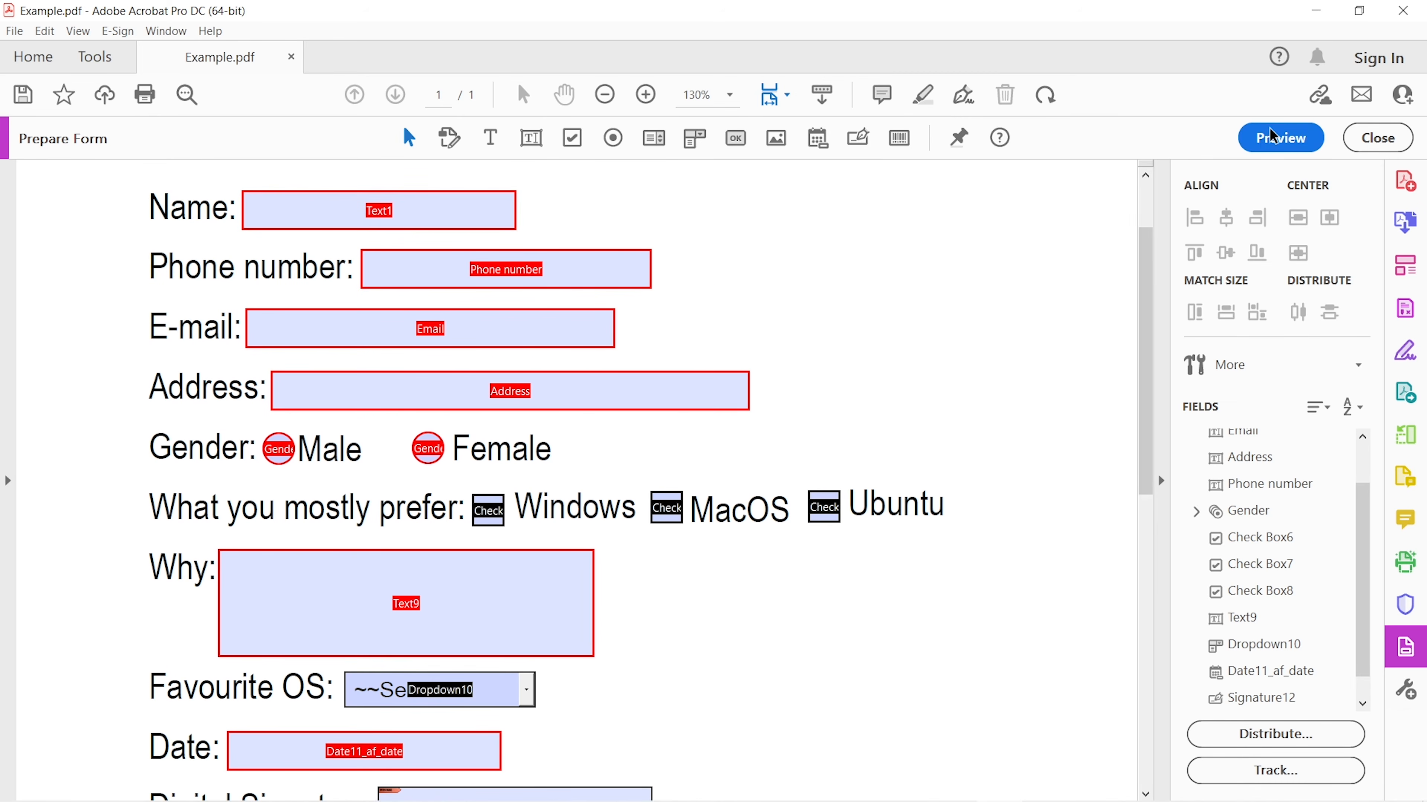
pyautogui.click(1275, 138)
pyautogui.scroll(-2, 451, 506)
pyautogui.scroll(-2, 451, 506)
pyautogui.scroll(5, 732, 494)
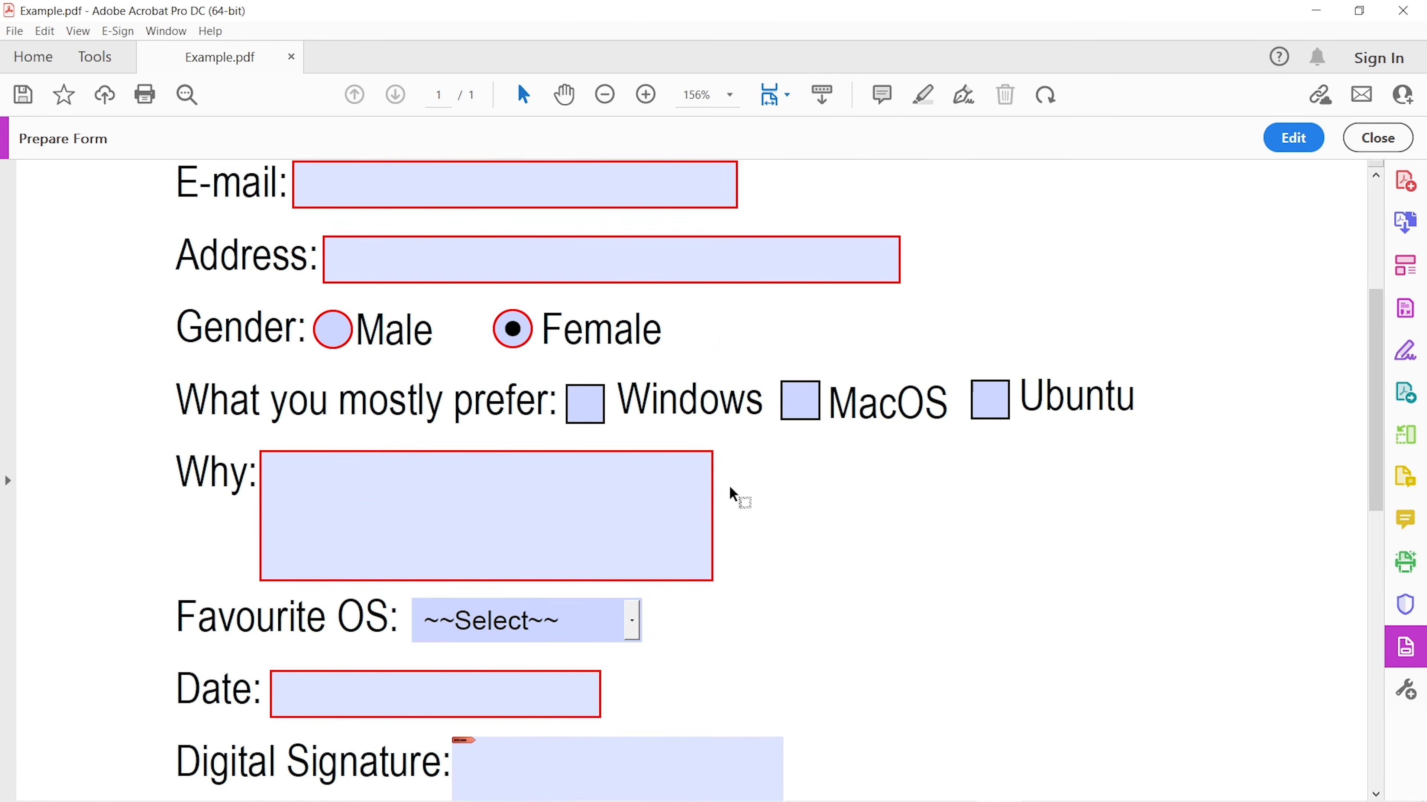
pyautogui.scroll(-2, 730, 478)
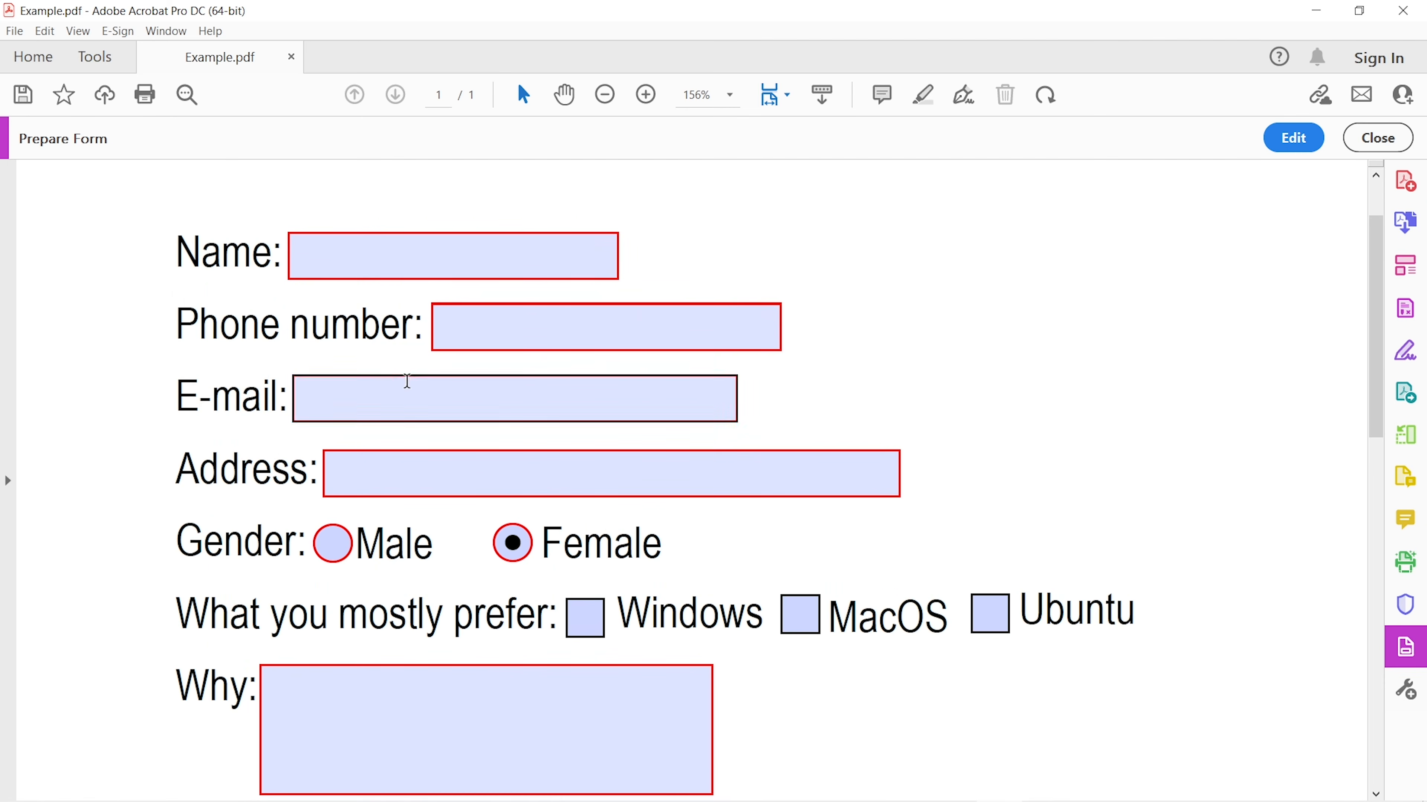
pyautogui.scroll(-1, 405, 393)
# Step: Test the Gender options and the Windows, MacOS and Ubuntu check boxes, leaving Male selected and all three boxes cleared
pyautogui.click(333, 507)
pyautogui.click(512, 507)
pyautogui.click(585, 581)
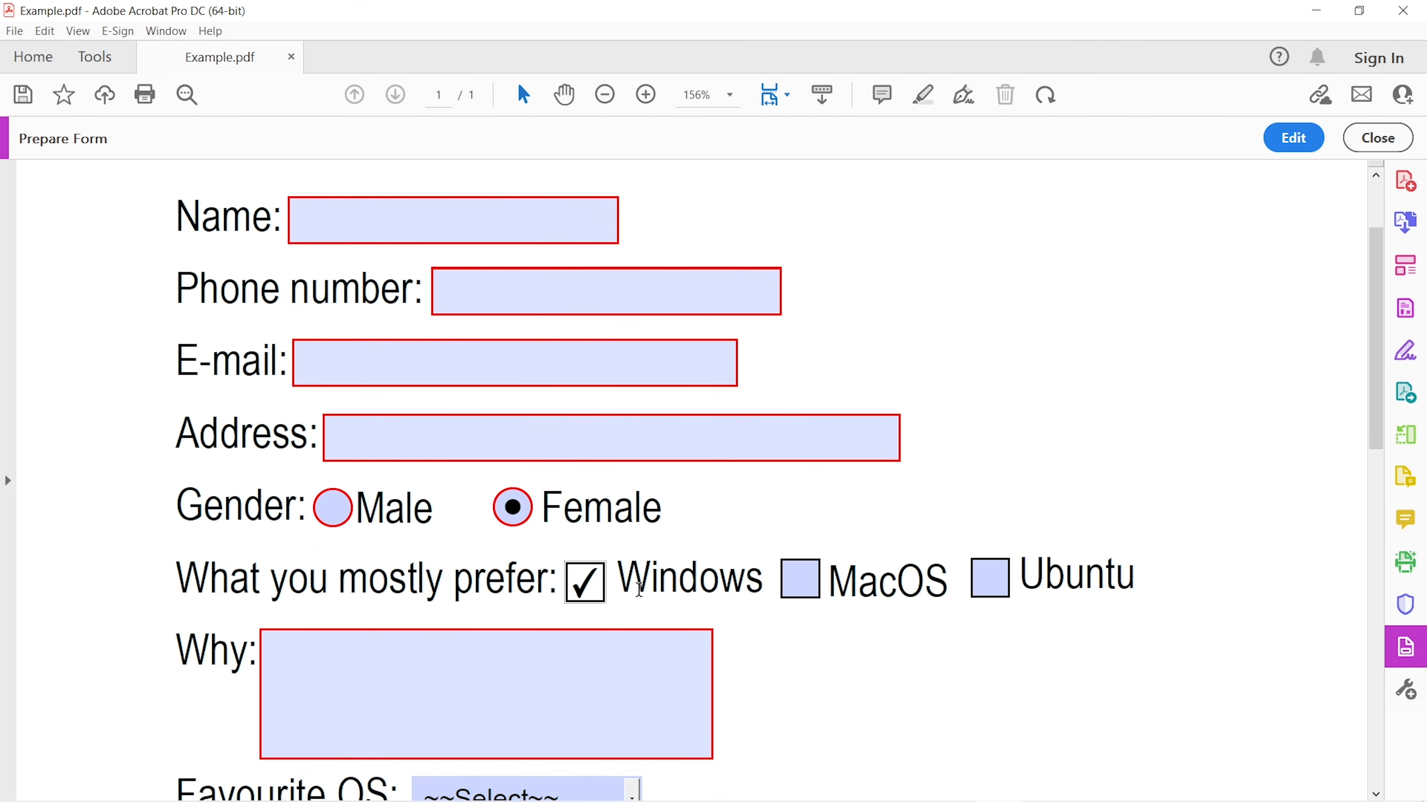
pyautogui.click(798, 584)
pyautogui.click(988, 577)
pyautogui.click(800, 582)
pyautogui.click(574, 590)
pyautogui.click(331, 514)
pyautogui.scroll(-3, 727, 558)
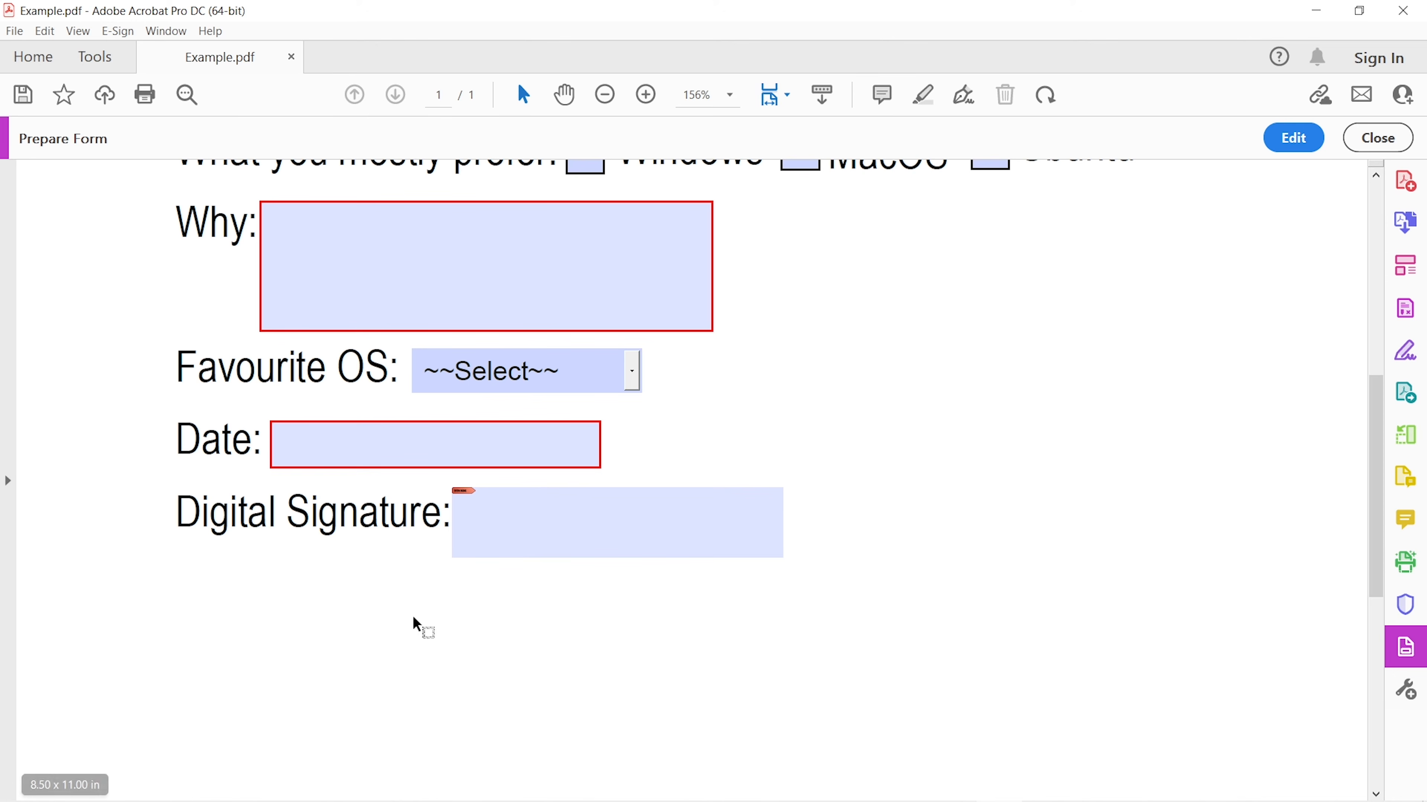
# Step: Return to form editing and start saving a copy with restricted editing, entering and confirming the permissions password
pyautogui.click(1293, 138)
pyautogui.click(14, 33)
pyautogui.click(106, 198)
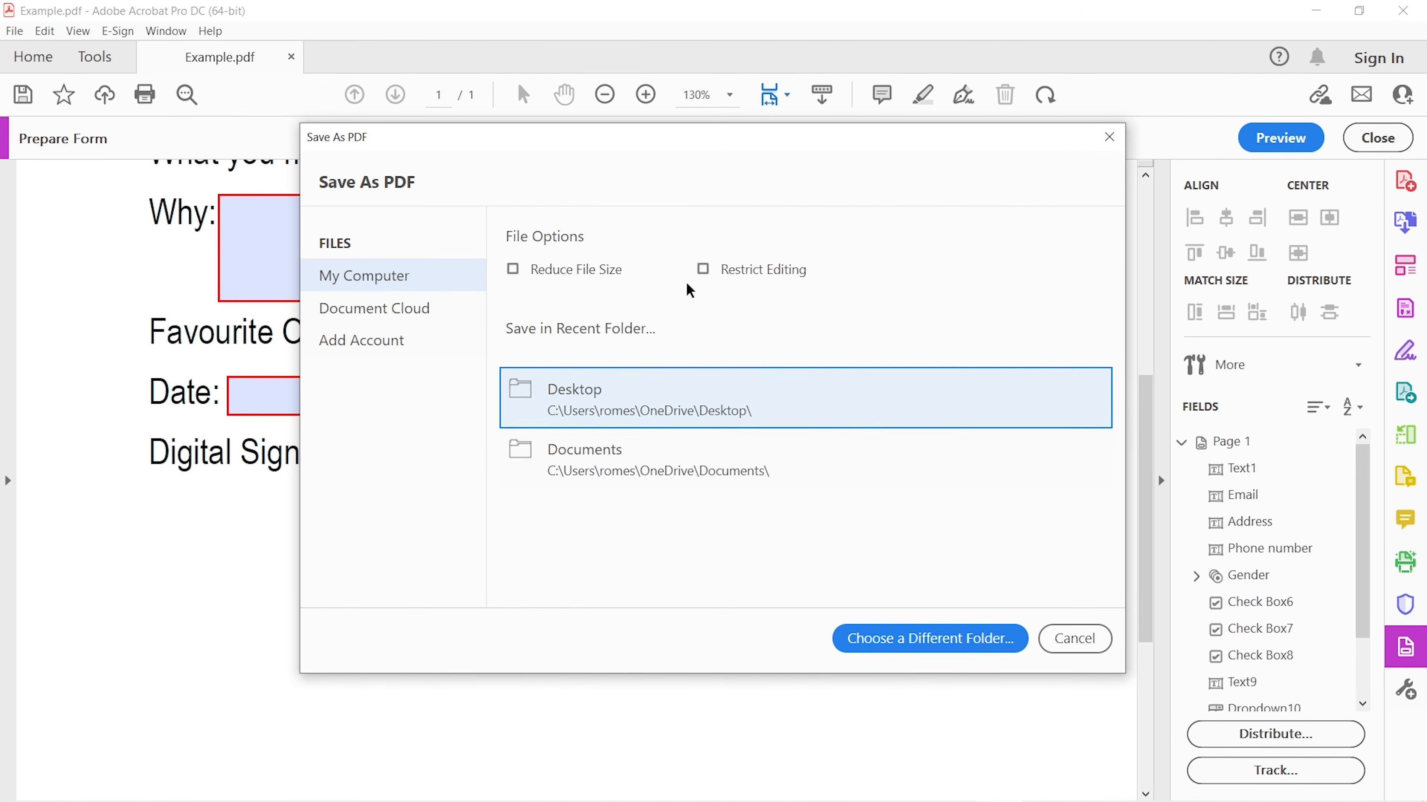
pyautogui.click(703, 271)
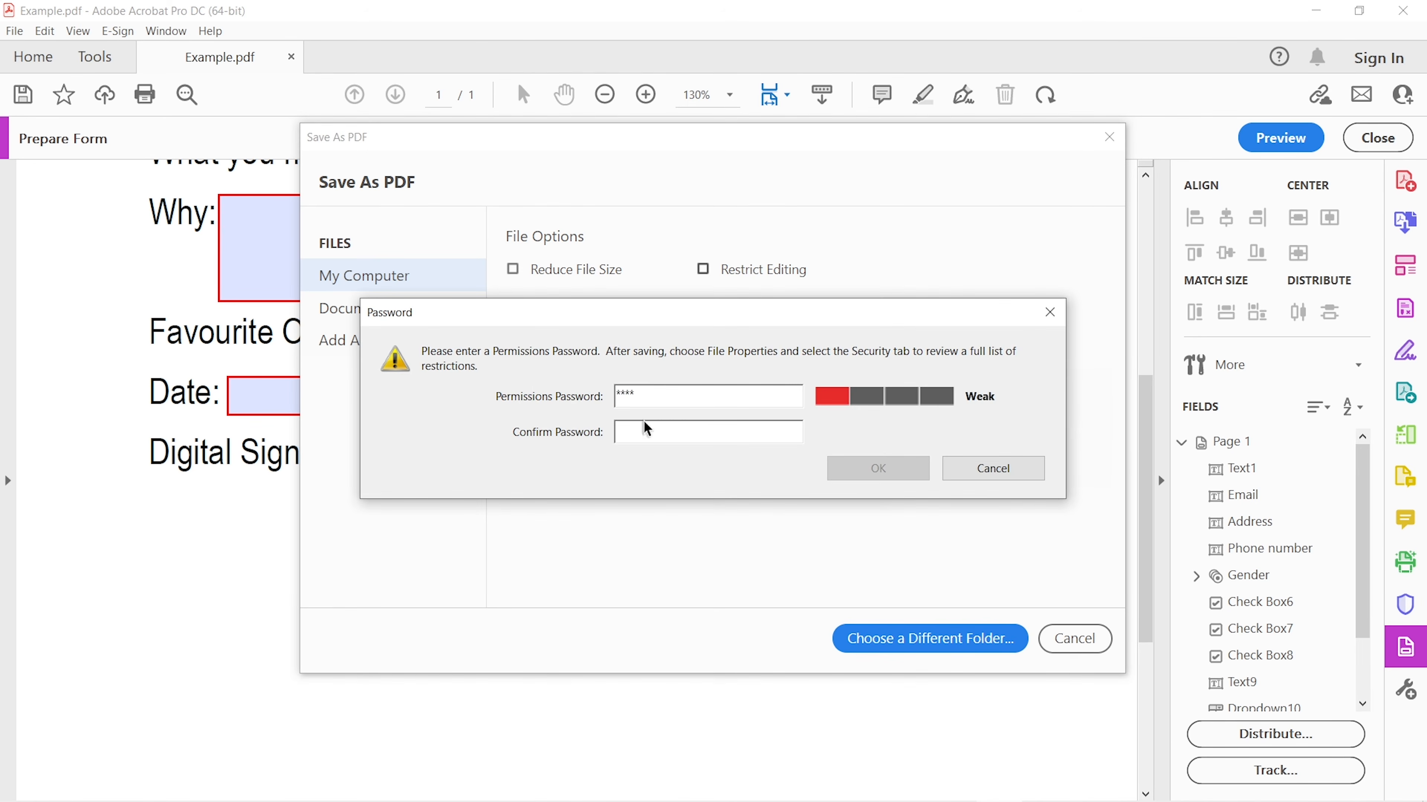
pyautogui.write('***')
pyautogui.press('Return')
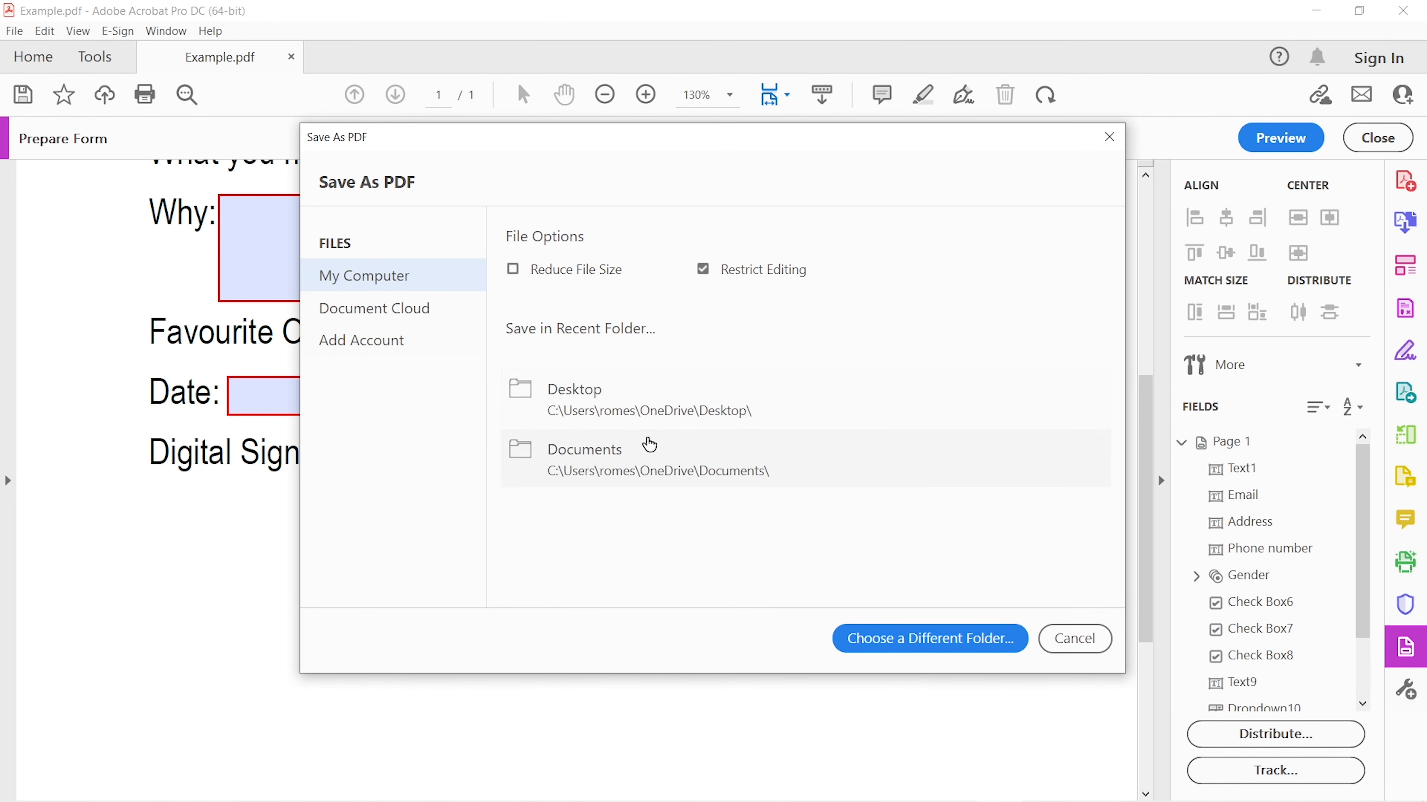
# Step: Save the restricted PDF to the Desktop folder under the file name 4964
pyautogui.click(644, 415)
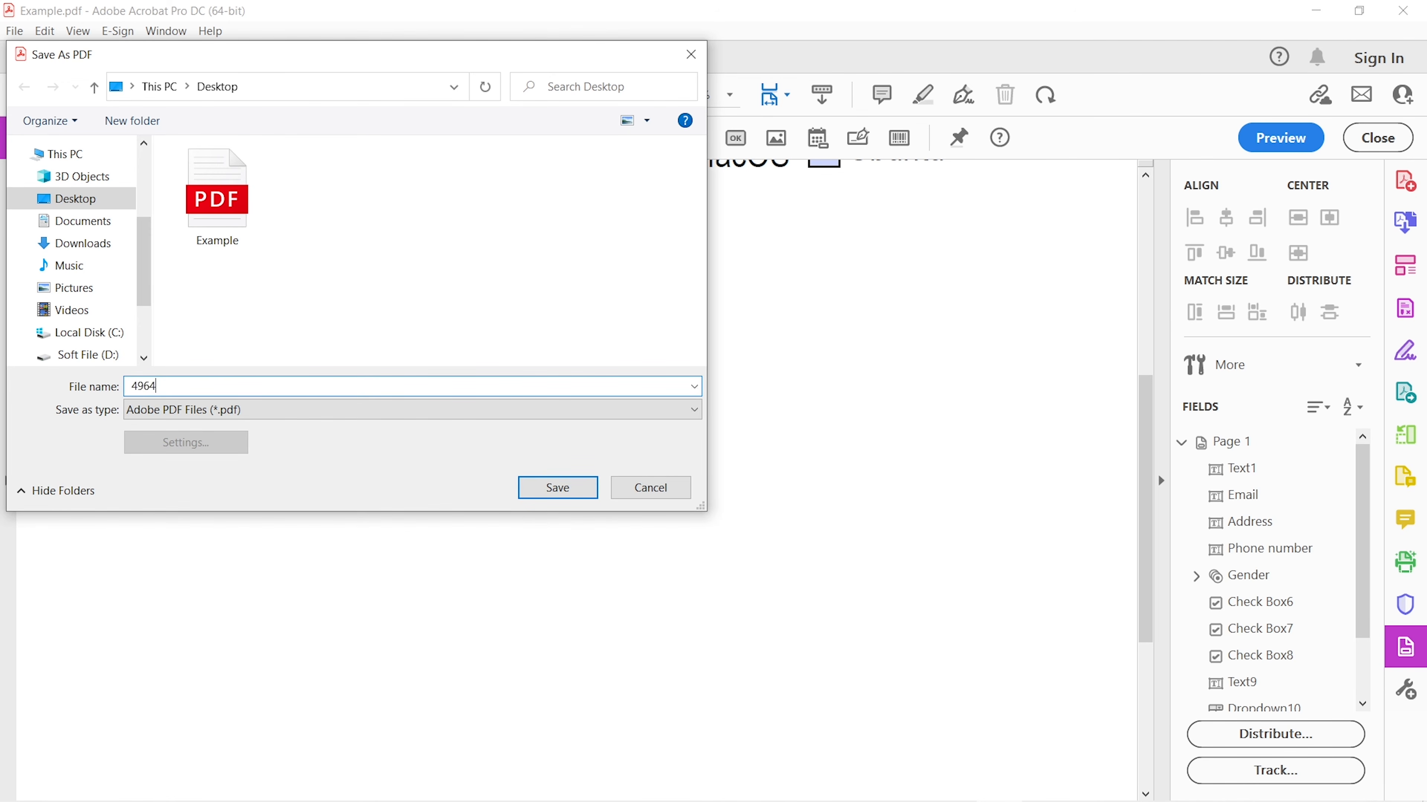
pyautogui.click(174, 408)
pyautogui.click(206, 429)
pyautogui.click(191, 410)
pyautogui.click(191, 430)
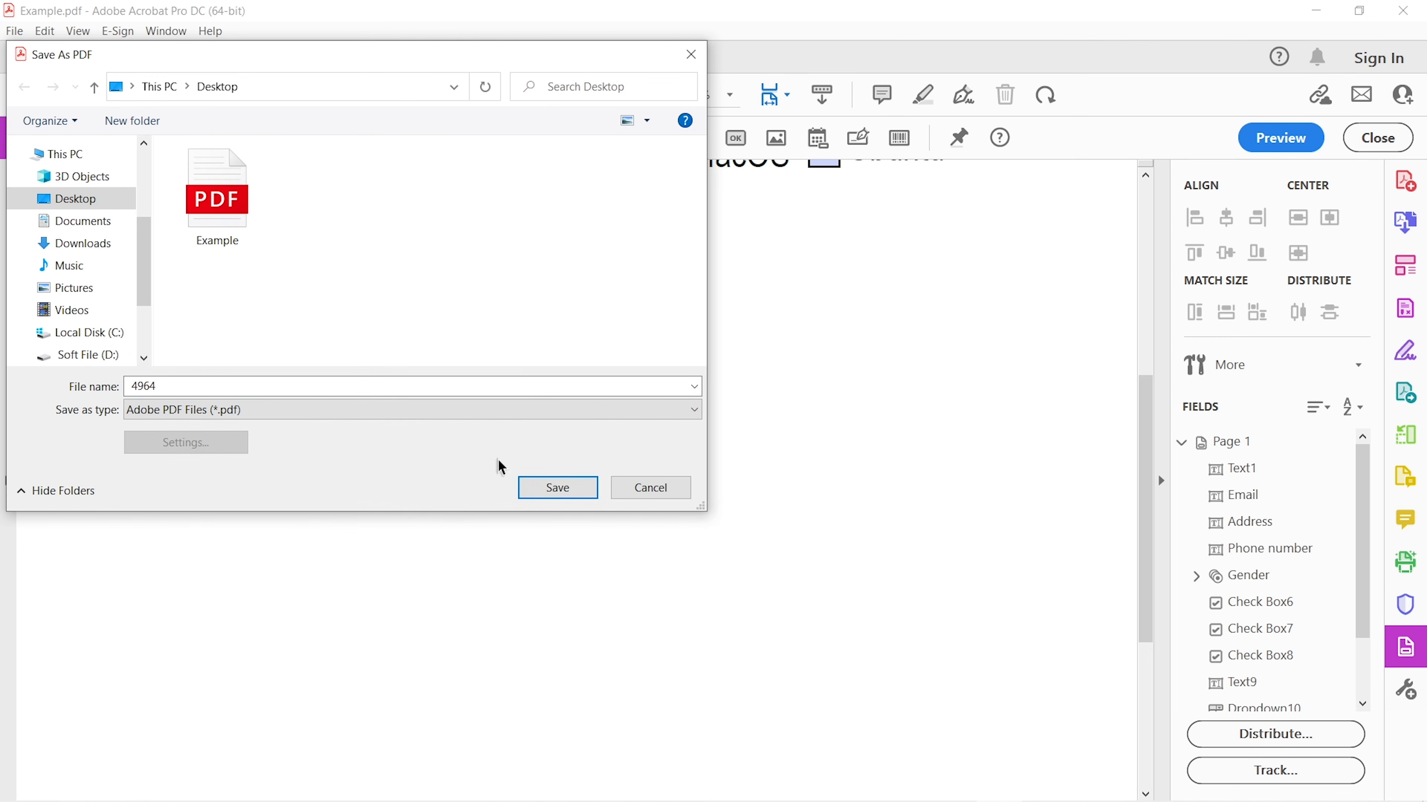
pyautogui.click(557, 488)
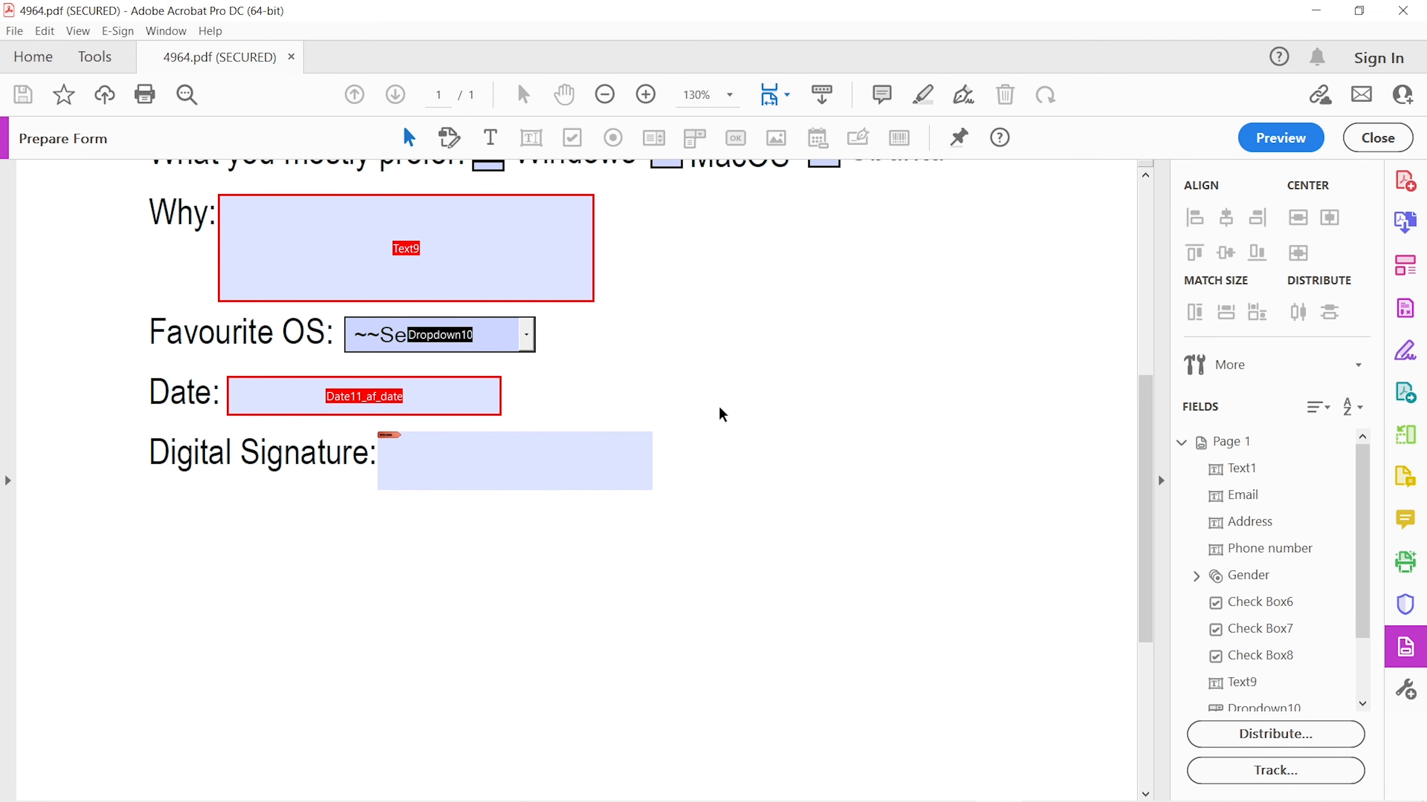
# Step: Switch to the desktop, open the 4964 PDF in the Edge browser and look through the form
pyautogui.click(1311, 10)
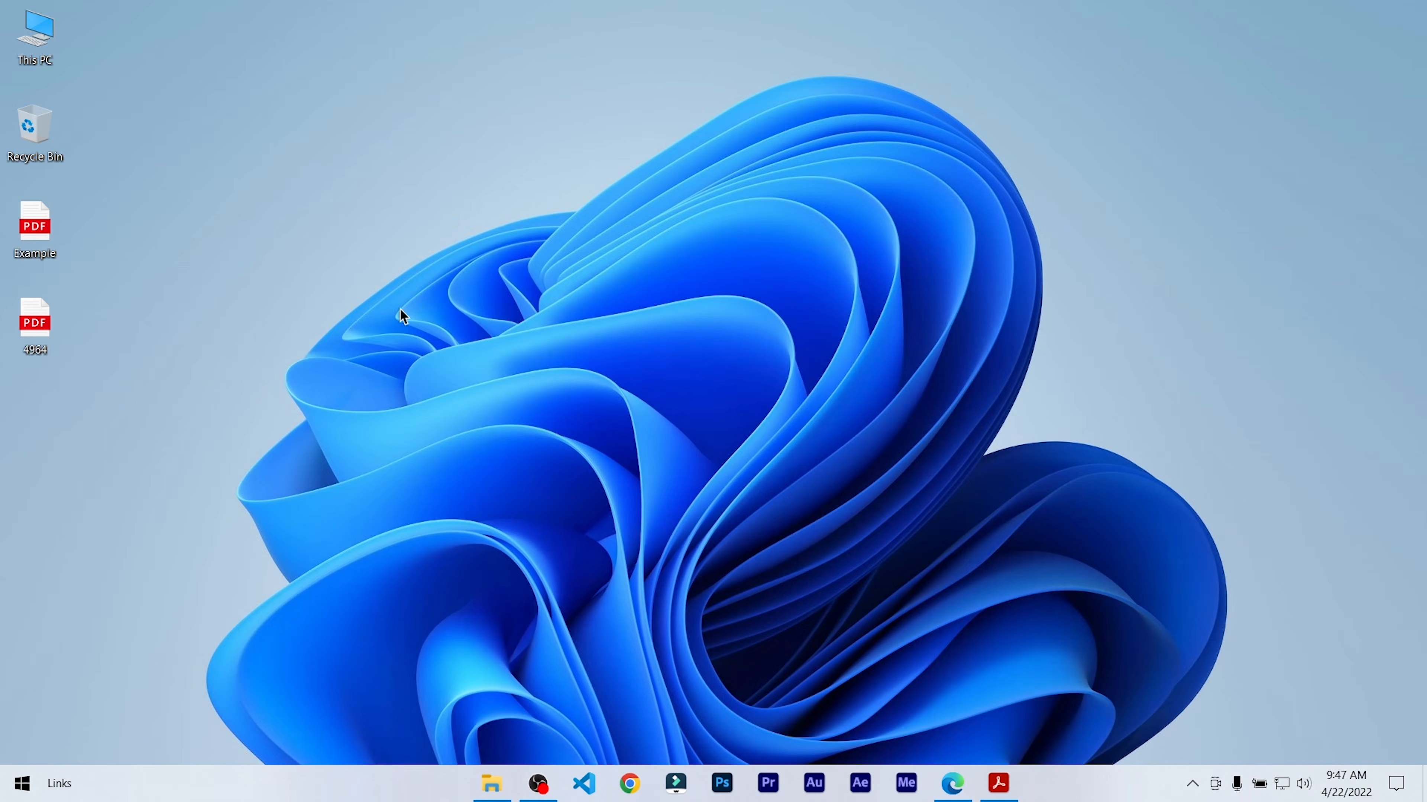
pyautogui.doubleClick(45, 329)
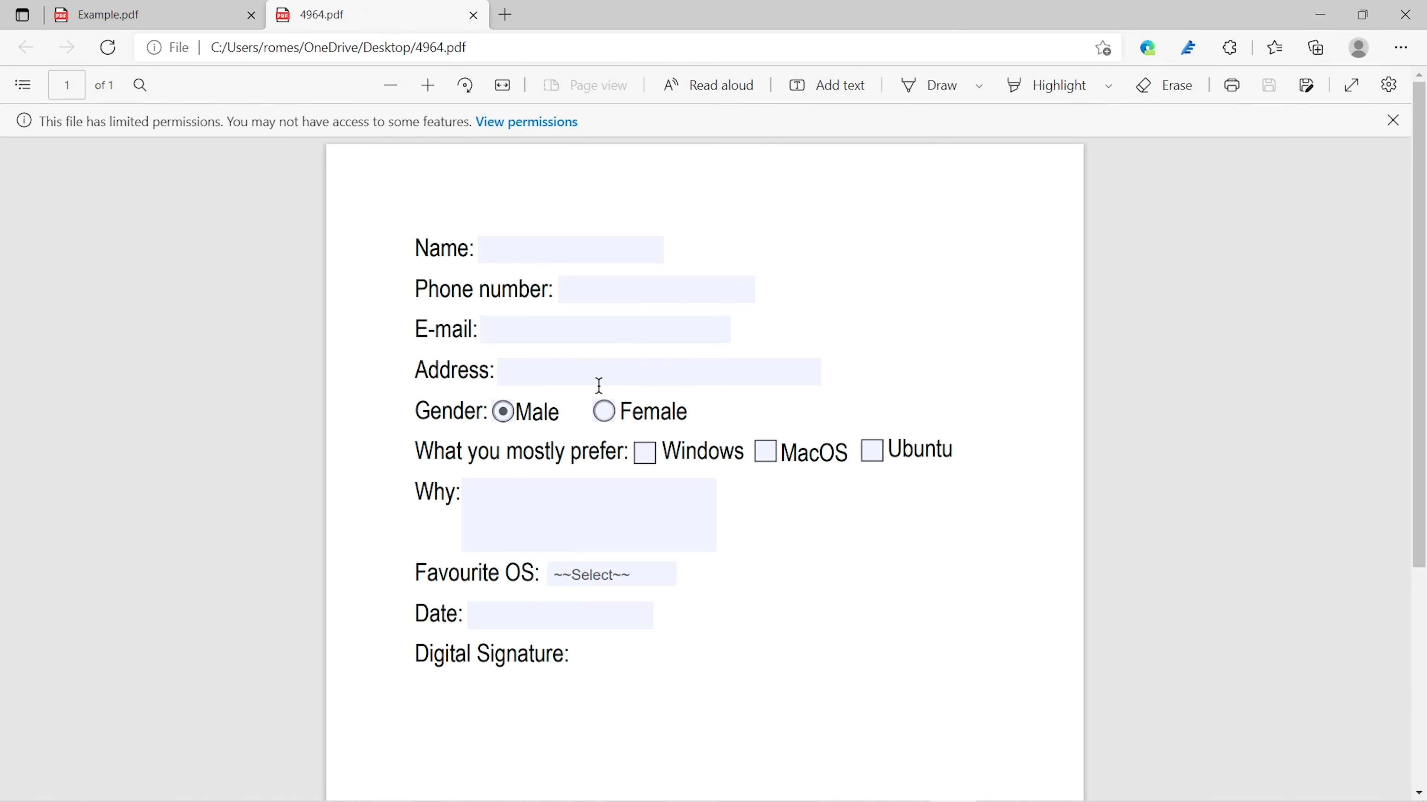
pyautogui.scroll(-3, 586, 401)
pyautogui.scroll(3, 603, 387)
# Step: Test the Name, Phone number, E-mail and Address fields, and switch Gender to Female and back to Male
pyautogui.click(524, 252)
pyautogui.click(887, 313)
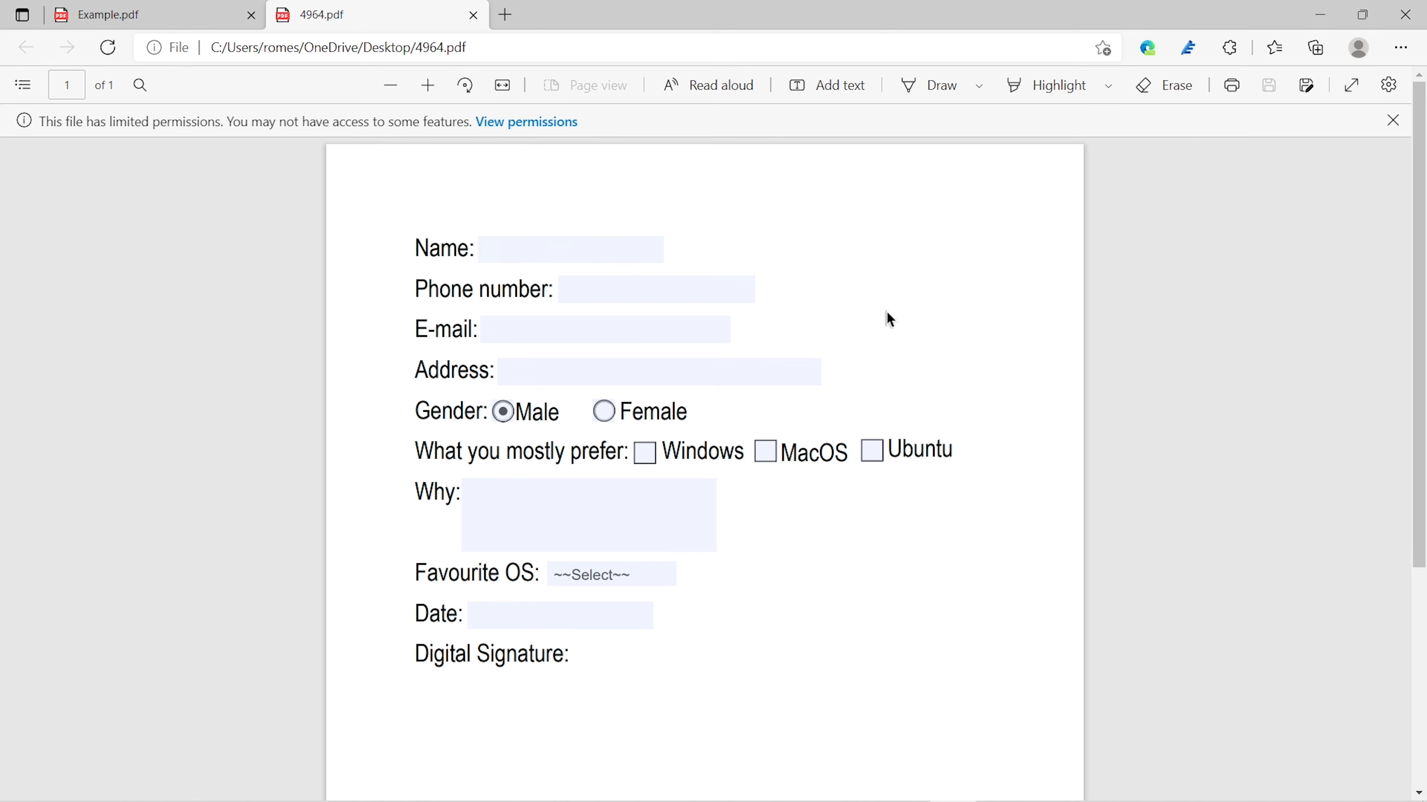
pyautogui.click(624, 282)
pyautogui.click(559, 329)
pyautogui.click(579, 377)
pyautogui.click(603, 415)
pyautogui.click(512, 414)
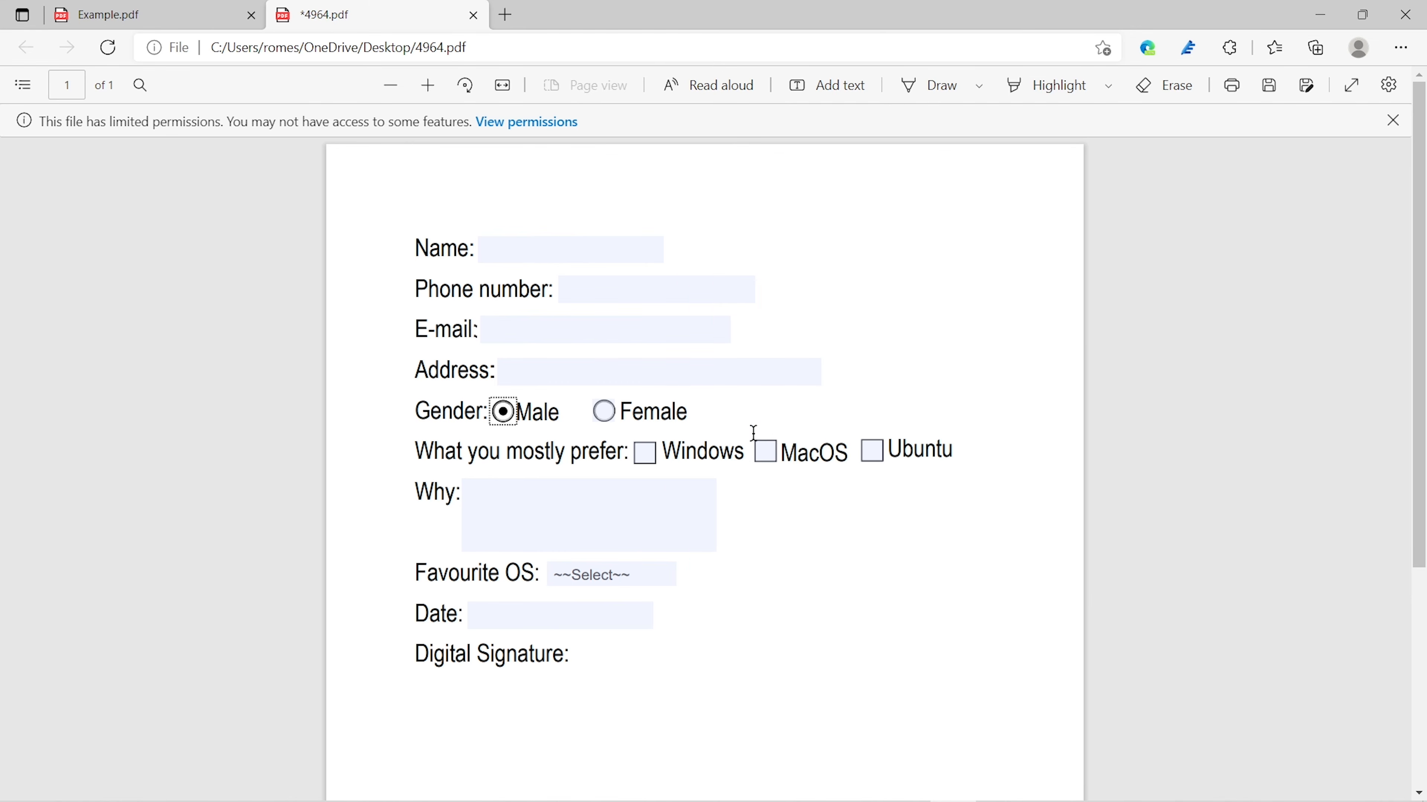